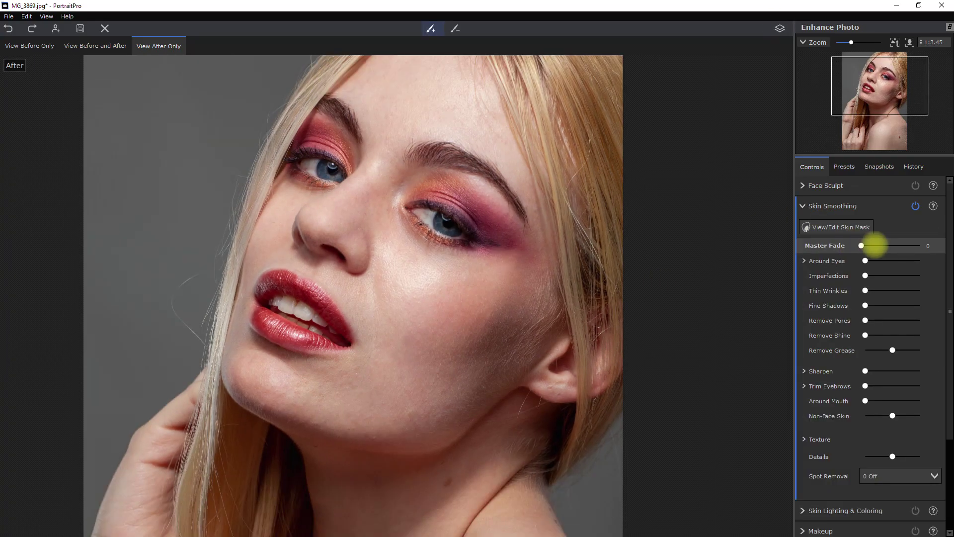
- Turn on the Eye enhancements for the smiling woman's portrait and open the contact lens options
left_click(850, 186)
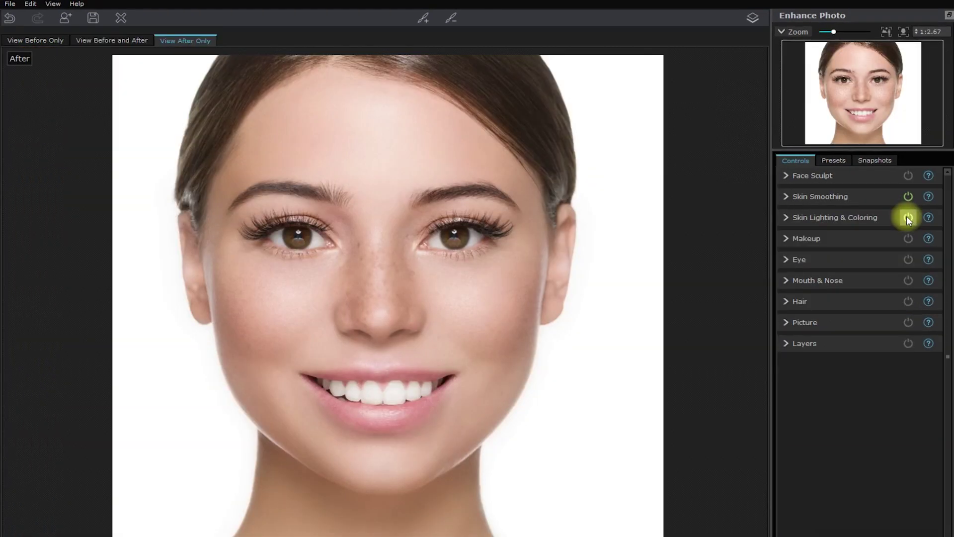
left_click(879, 244)
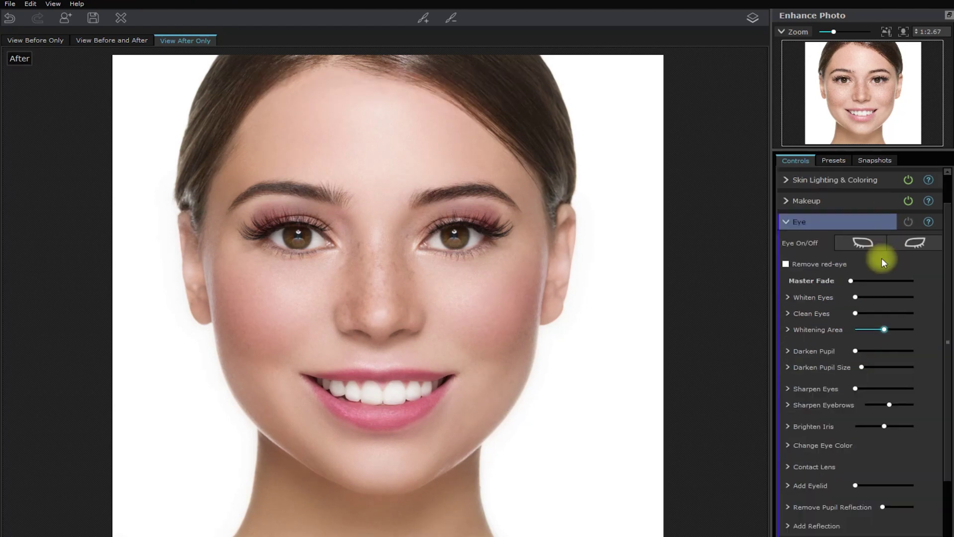
left_click(908, 222)
left_click(814, 466)
left_click(903, 501)
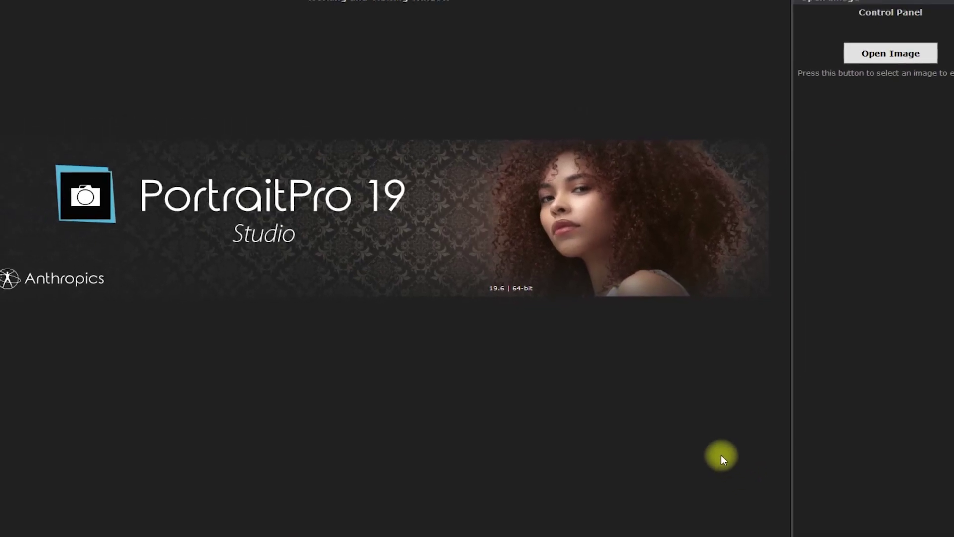
left_click(55, 4)
left_click(100, 120)
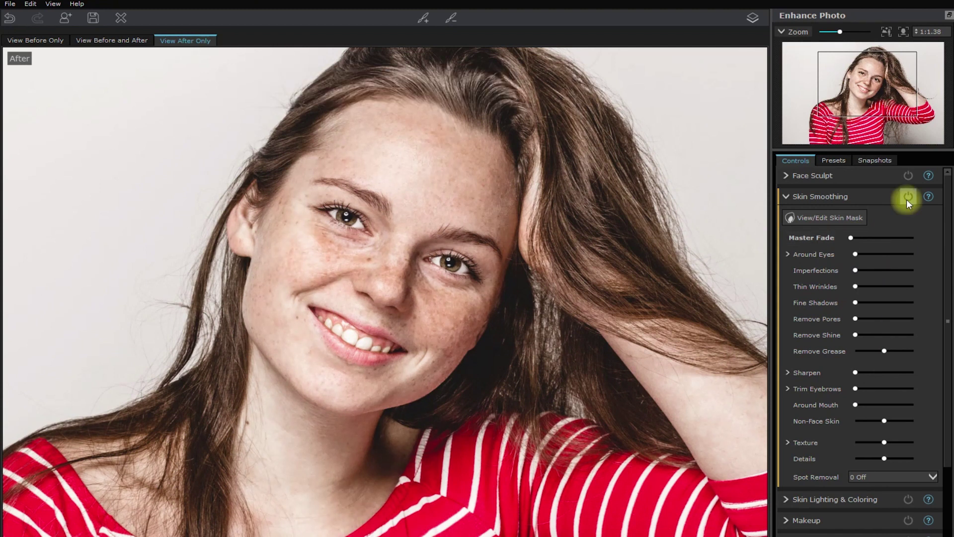
- Turn on Skin Smoothing for the freckled woman's portrait and choose the touch-up brush
left_click(908, 197)
left_click(423, 18)
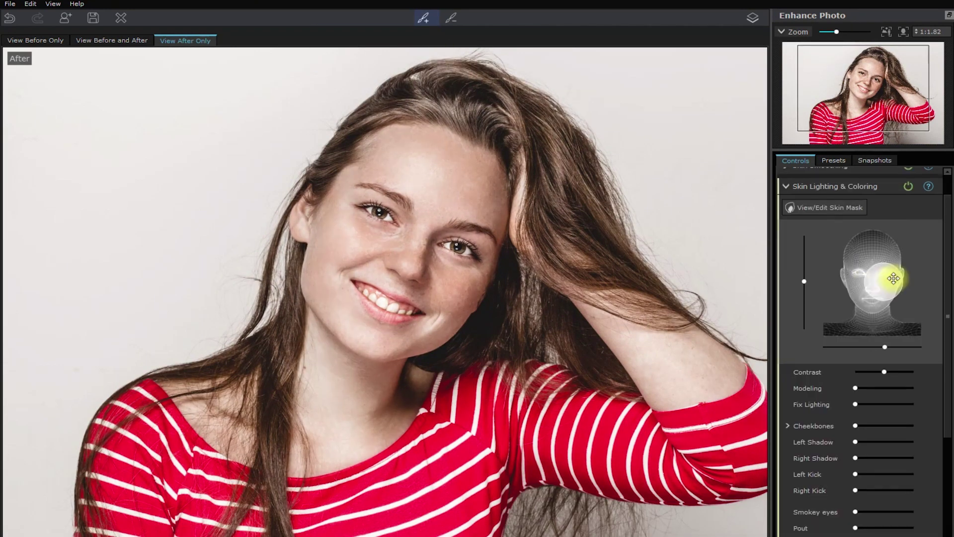
- Shift the light to the other side of the face model, raise Right Shadow and adjust the Natural skin color strength
left_click_drag(889, 277, 827, 268)
left_click_drag(855, 458, 869, 457)
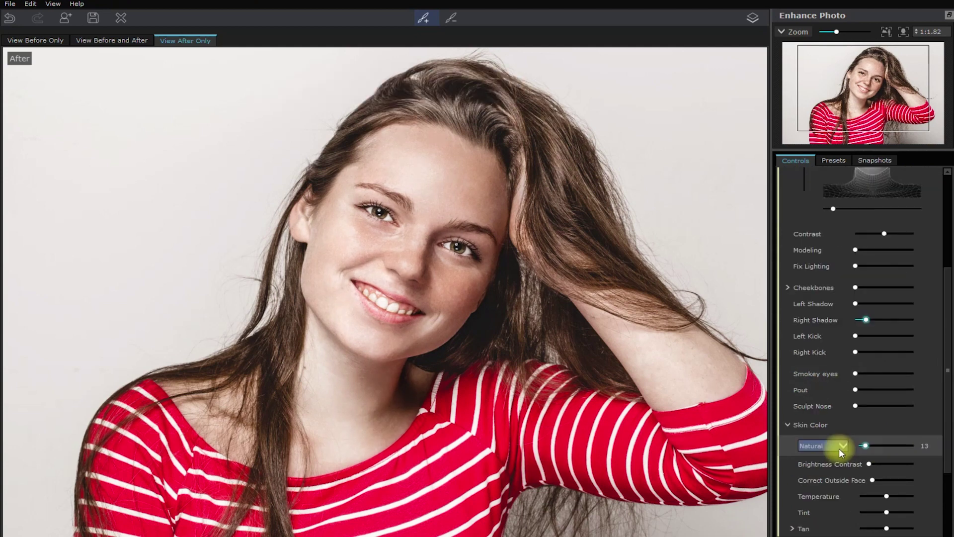
left_click_drag(838, 448, 926, 451)
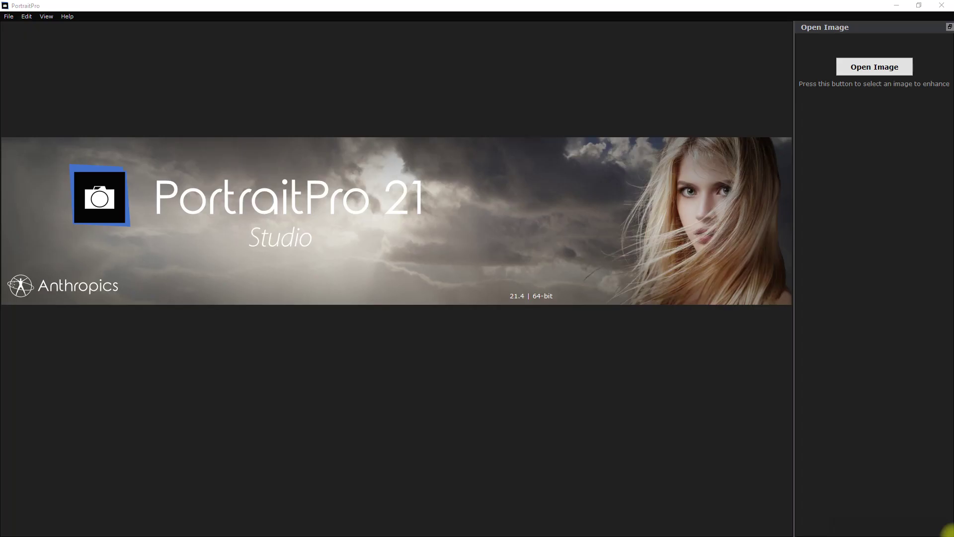
- Open the portrait glamretouchingstudio-(3).jpg from the Luminar AI Portraits folder for enhancement
left_click(875, 67)
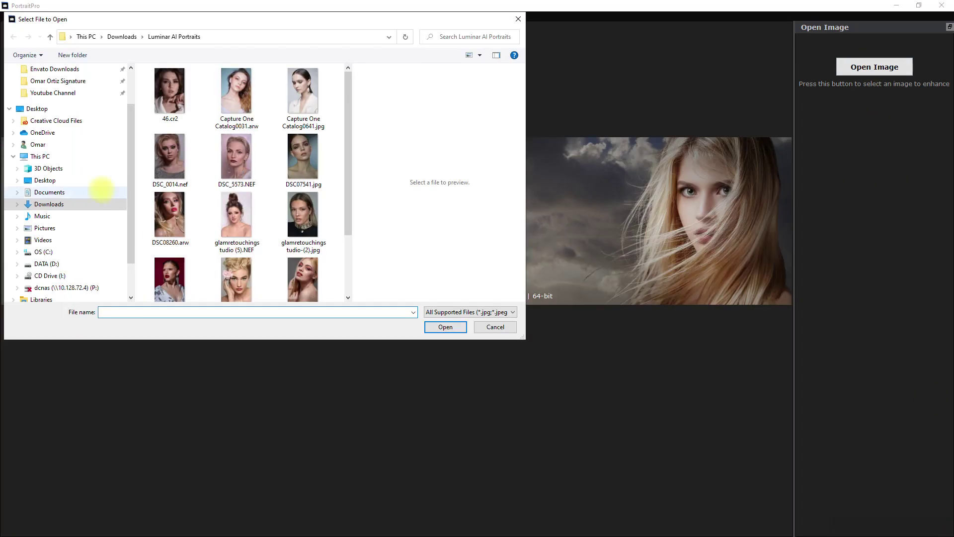
double_click(171, 267)
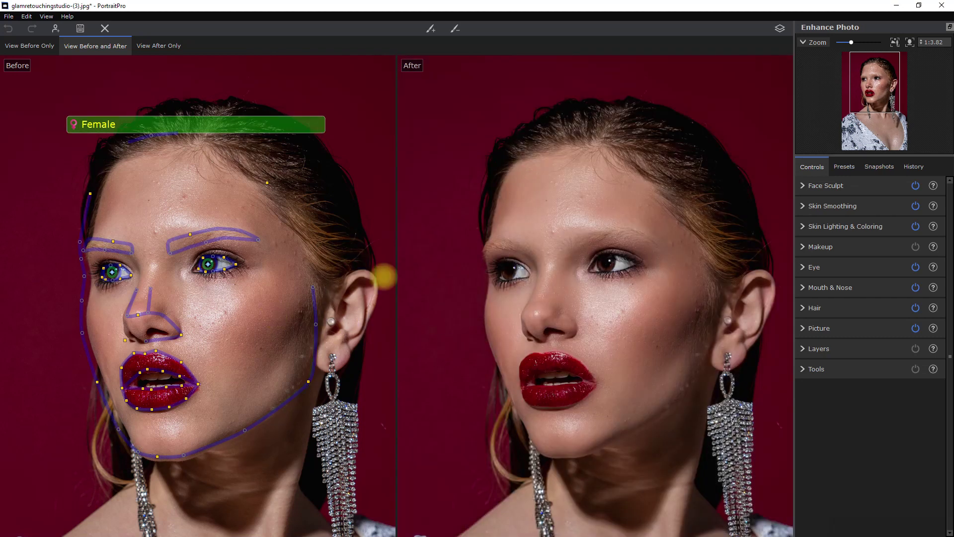
scroll(341, 387, "up", 3)
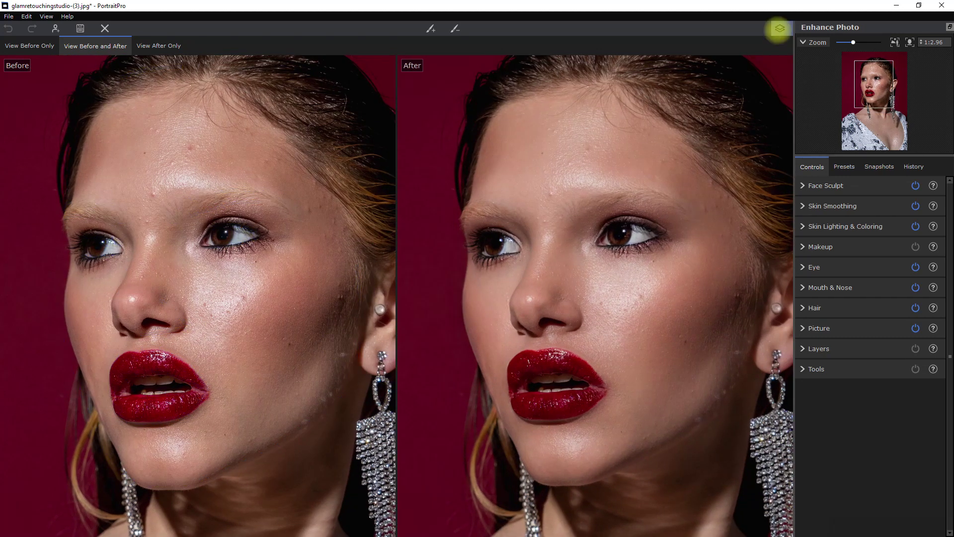
left_click(913, 207)
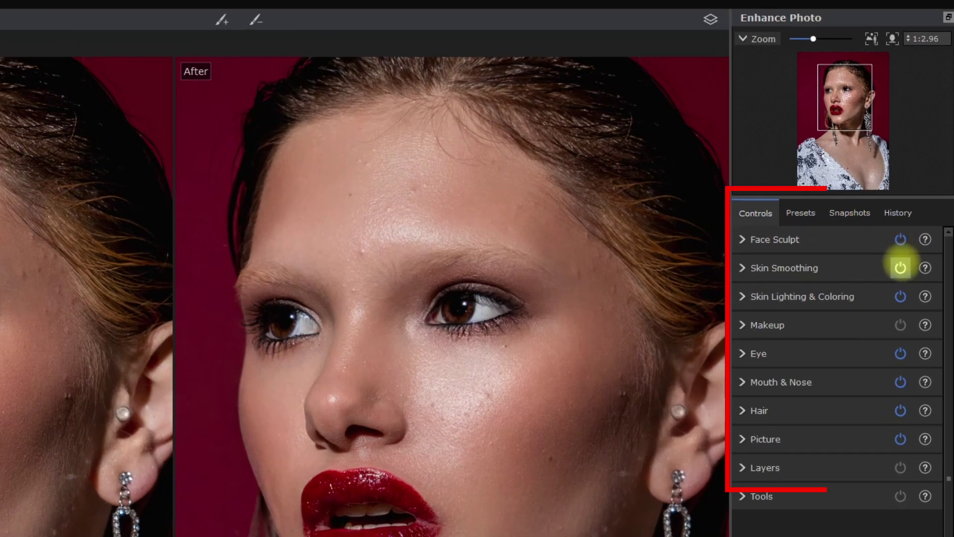
left_click(900, 324)
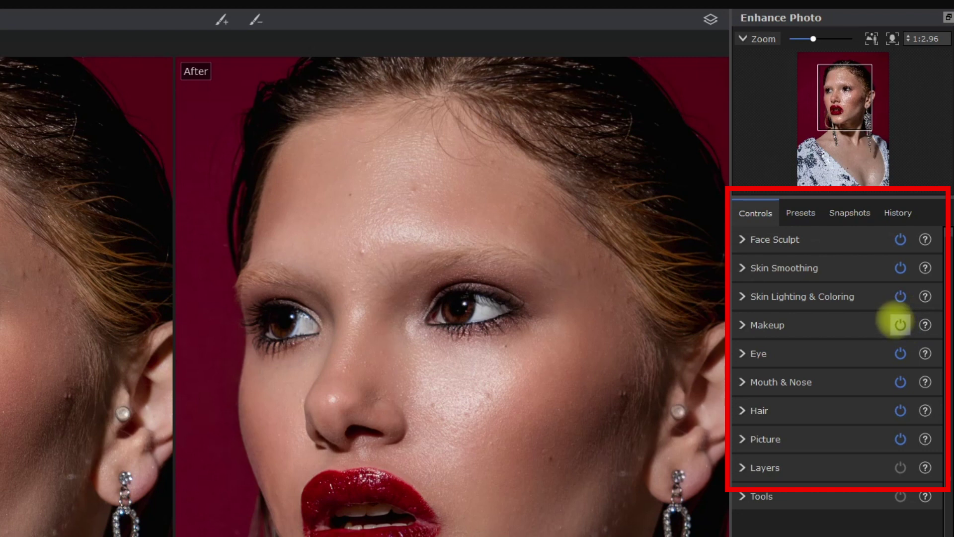
left_click(900, 380)
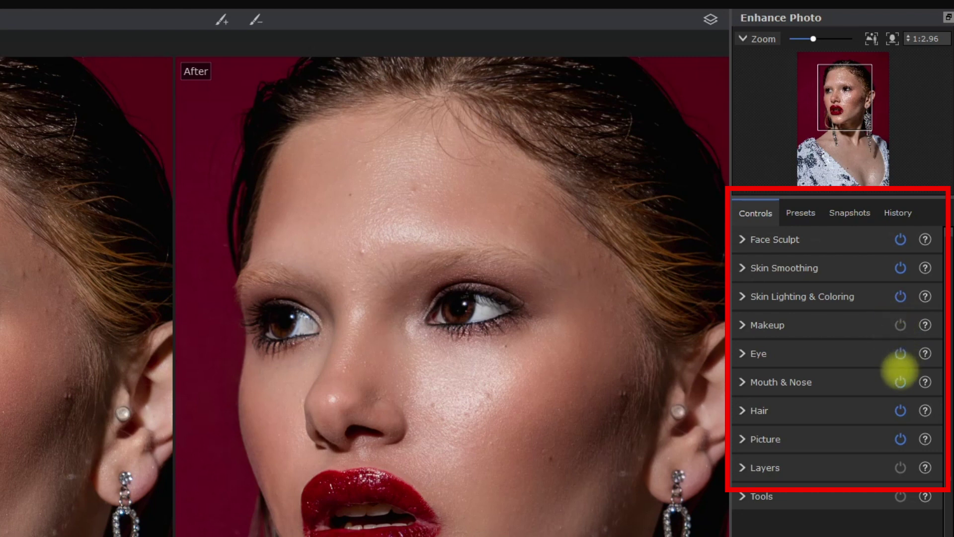
left_click(901, 354)
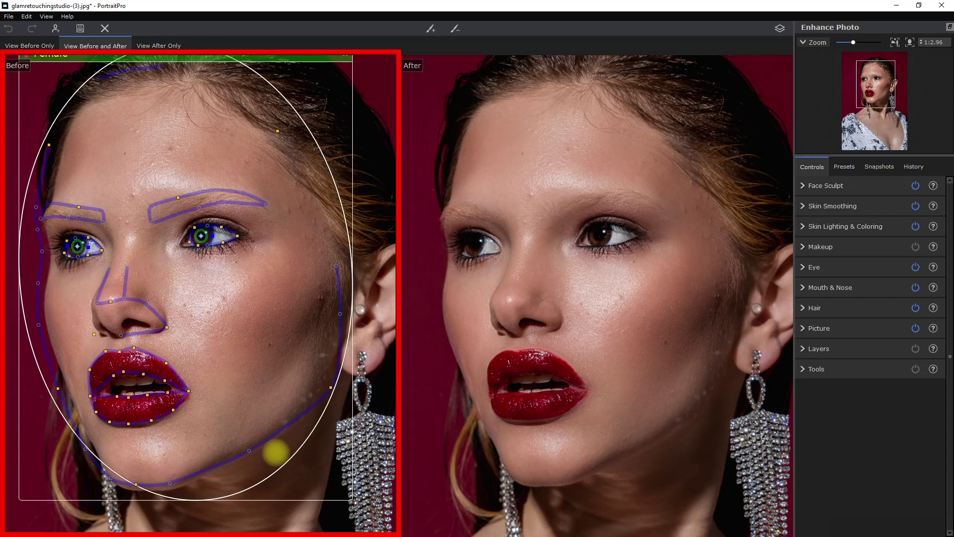
- Fit the face outline's control points to the chin, jaw and far cheek in the Before view
scroll(546, 421, "up", 1)
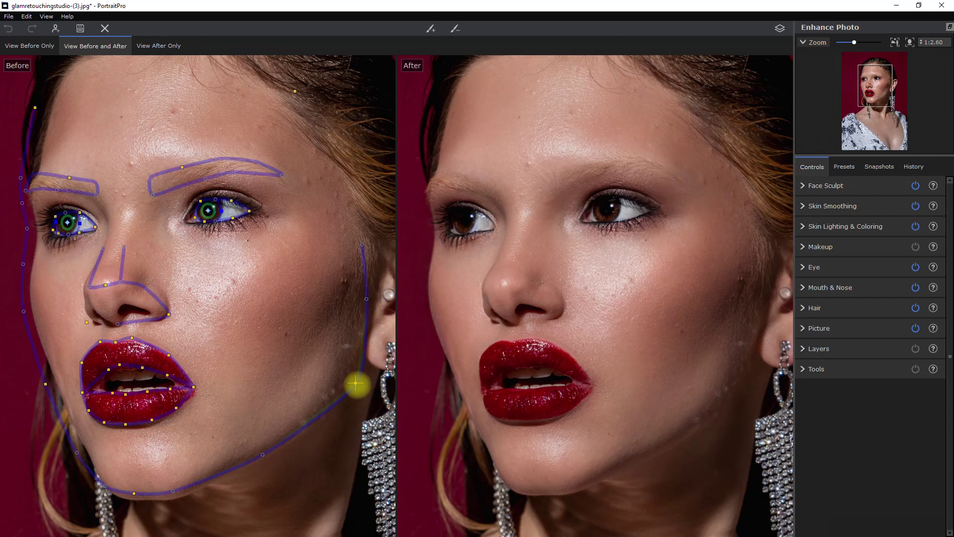
left_click_drag(507, 385, 558, 328)
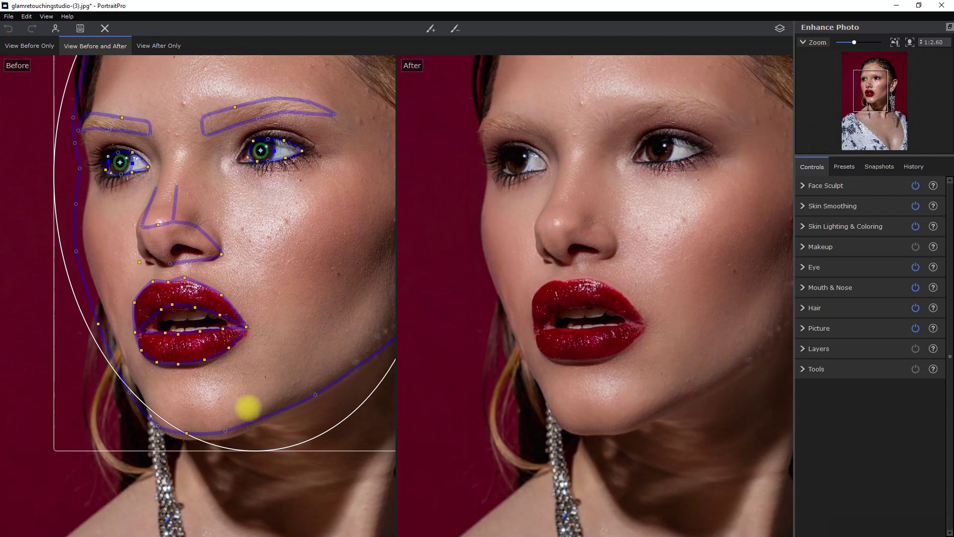
left_click_drag(224, 433, 226, 438)
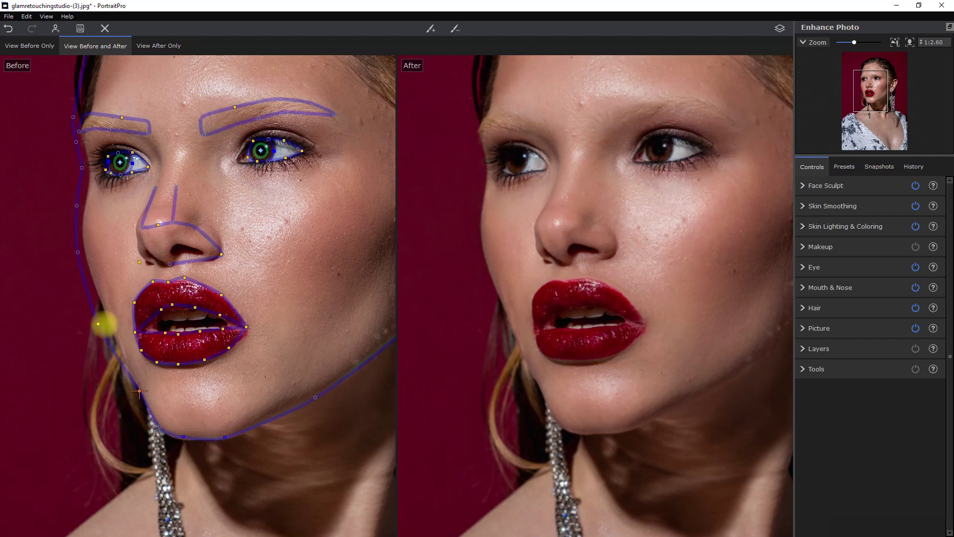
left_click_drag(103, 324, 113, 324)
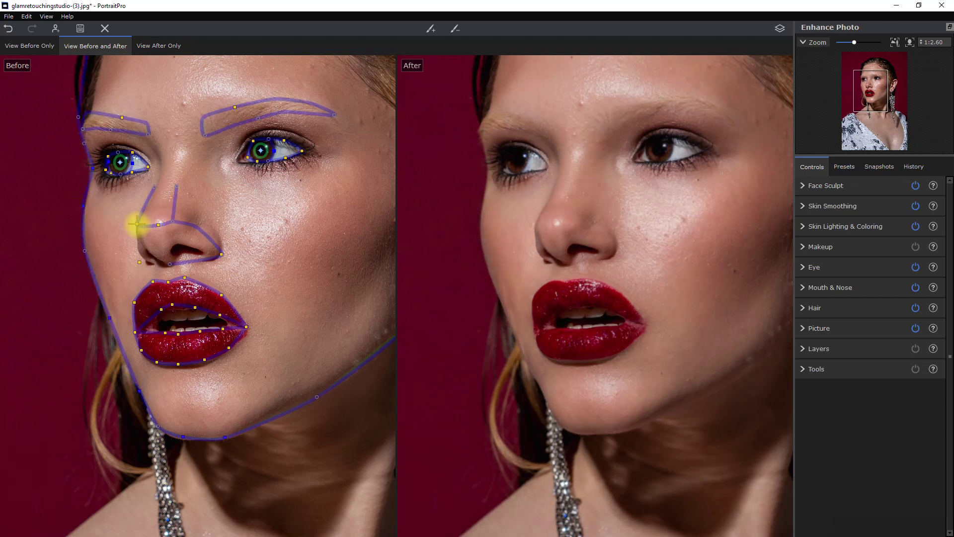
- Recenter the pupil markers on both eyes in the Before view
scroll(118, 346, "up", 1)
left_click_drag(82, 308, 79, 305)
left_click_drag(242, 295, 242, 292)
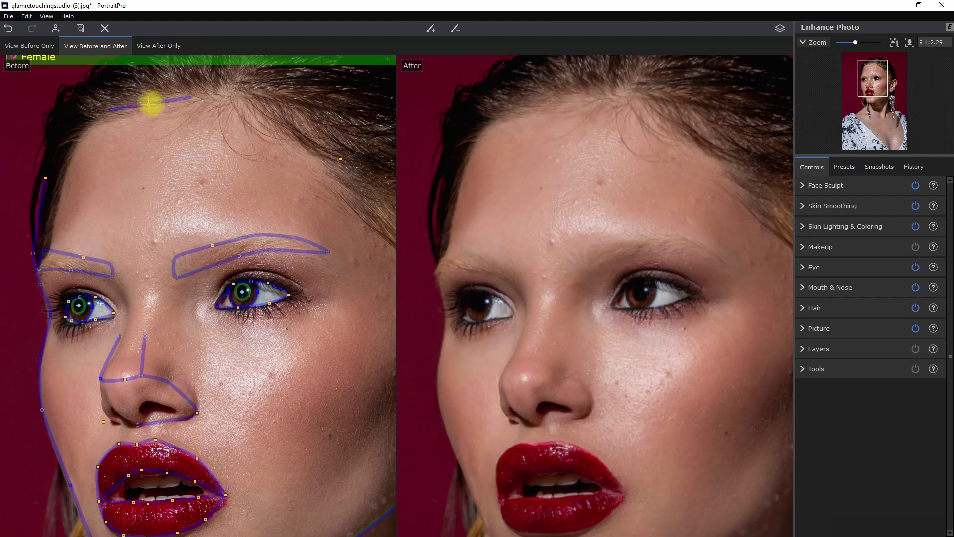
- Compare the automatically enhanced portrait with the original, viewing both the whole photo and the face
scroll(540, 390, "down", 3)
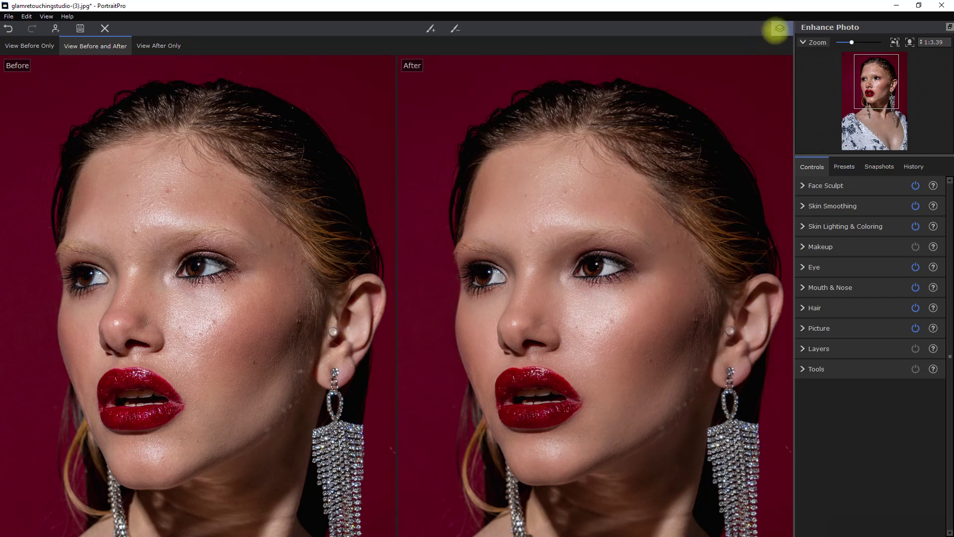
left_click(779, 27)
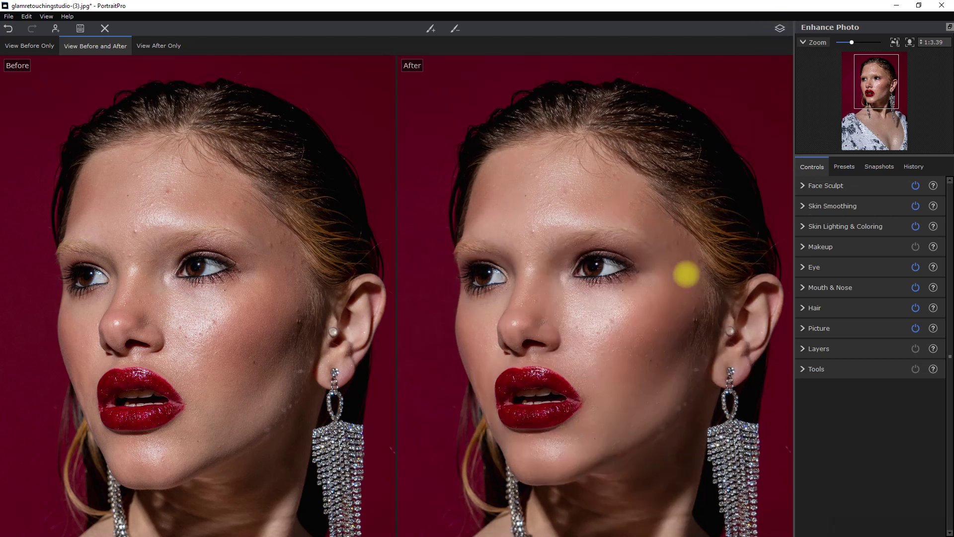
scroll(688, 221, "down", 4)
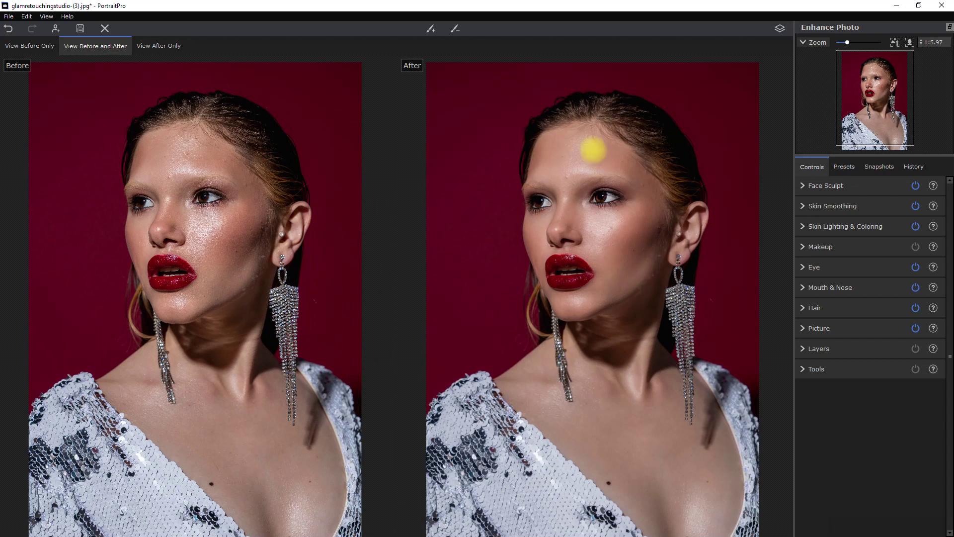
scroll(593, 149, "up", 3)
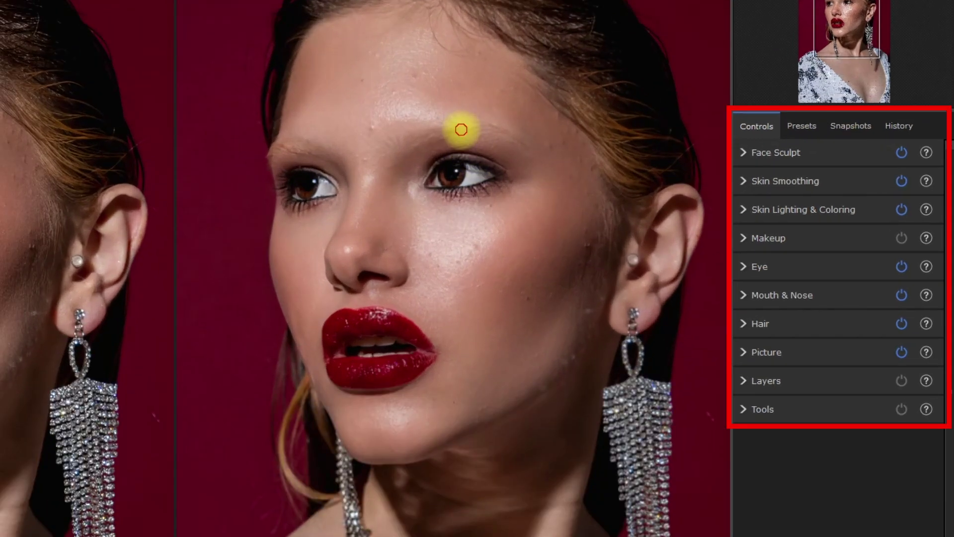
scroll(483, 185, "up", 1)
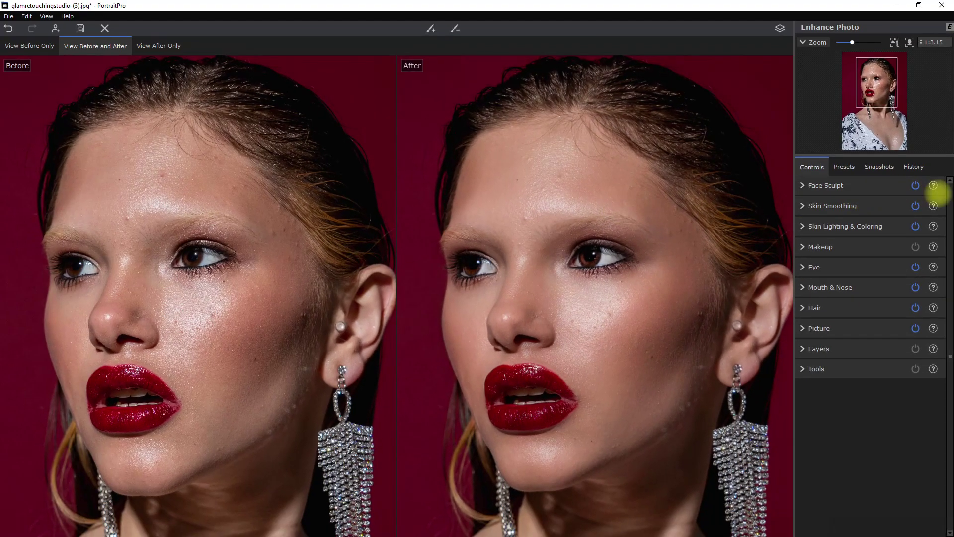
- Switch Face Sculpt and Skin Lighting & Coloring off and back on to preview their effect on the face
left_click(915, 185)
left_click(915, 185)
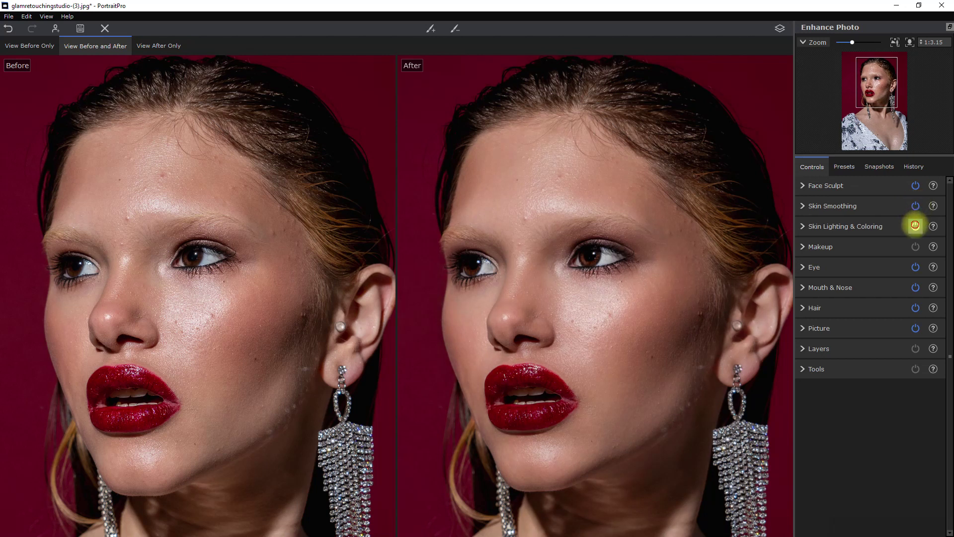
left_click(915, 227)
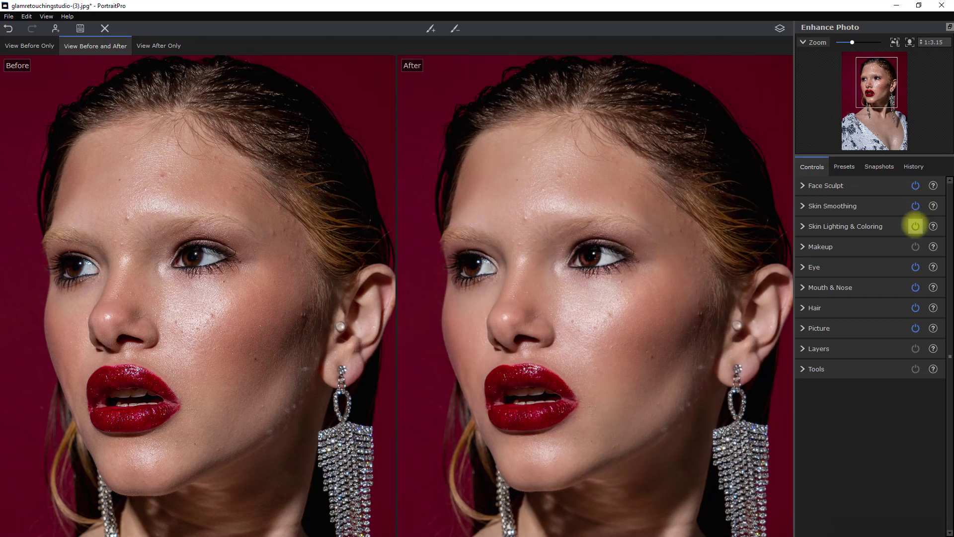
left_click(915, 226)
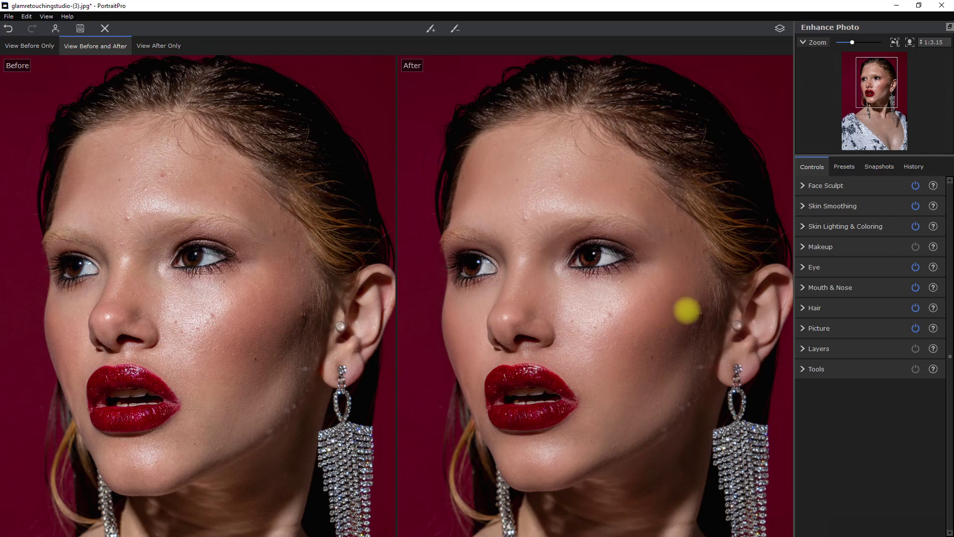
- Remove the remaining blemishes on the forehead, cheeks and jaw with the touch-up brush
left_click(431, 29)
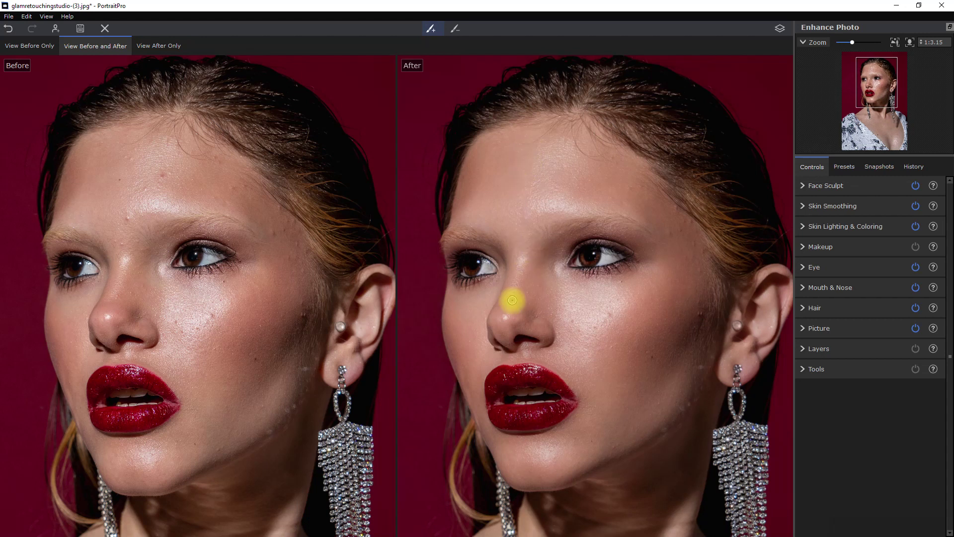
scroll(688, 263, "up", 1)
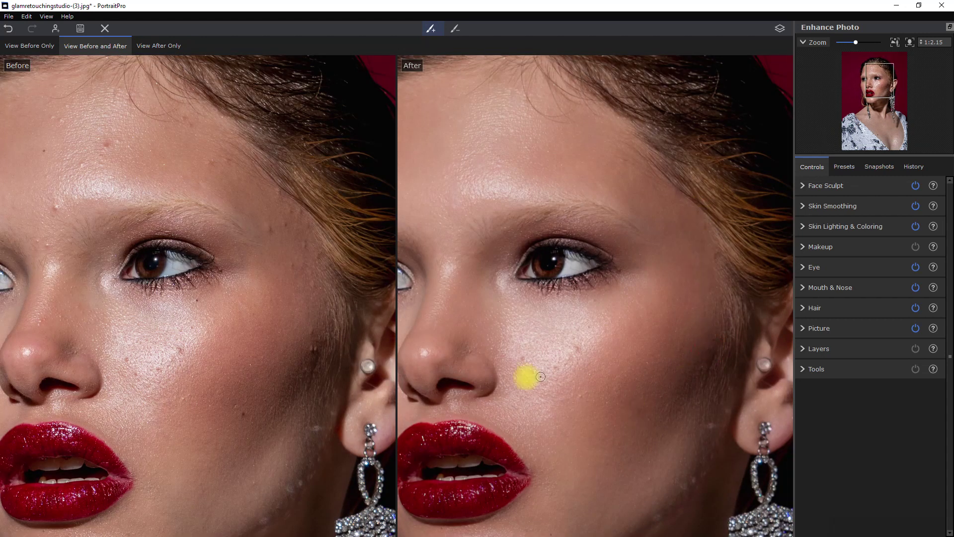
scroll(592, 332, "up", 1)
scroll(696, 403, "down", 1)
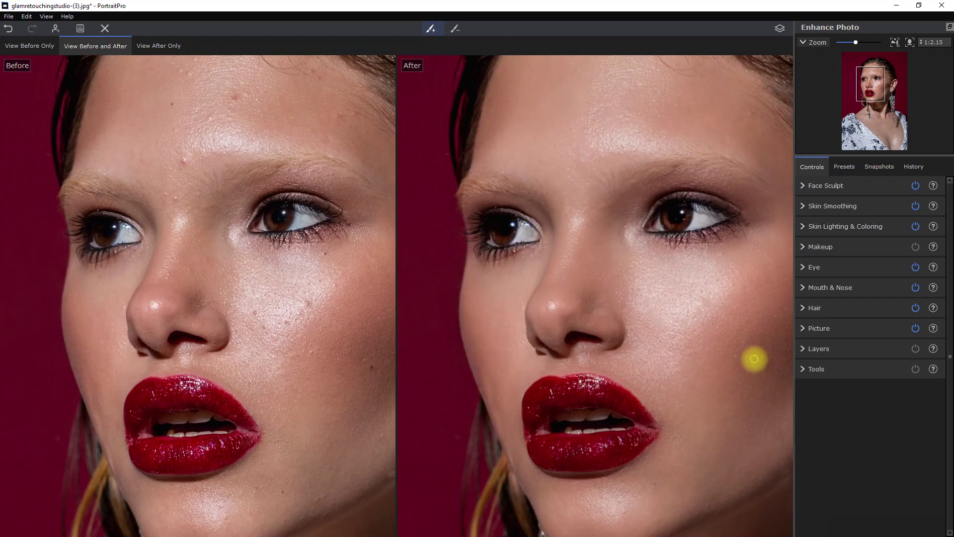
scroll(636, 313, "down", 1)
scroll(633, 273, "down", 1)
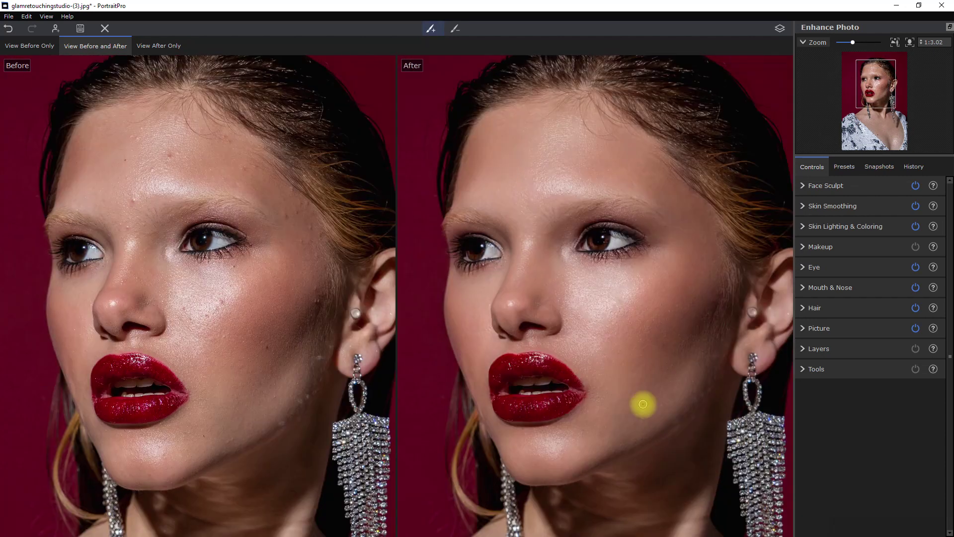
- Compare the touched-up portrait with the unedited photo, first on the face and again on the whole picture
left_click(780, 29)
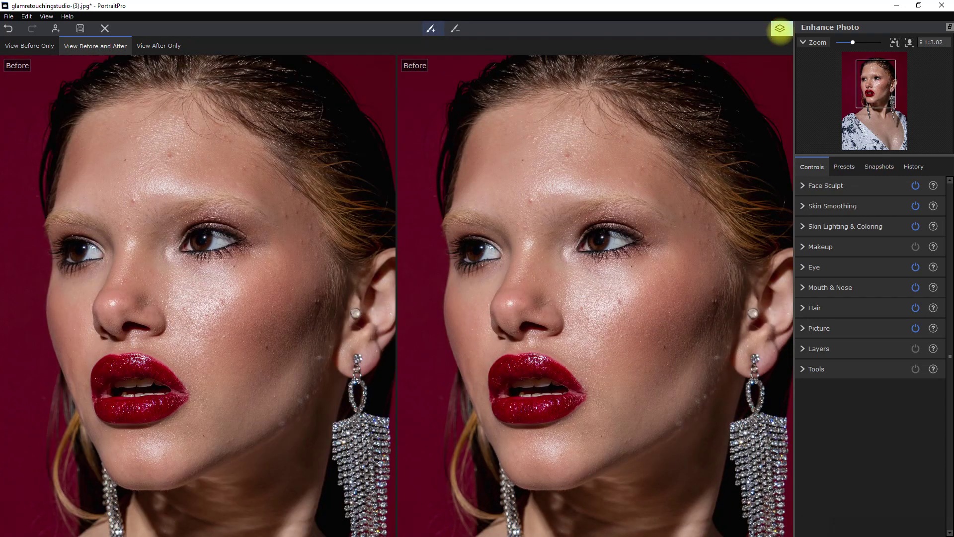
left_click(779, 28)
scroll(635, 266, "down", 6)
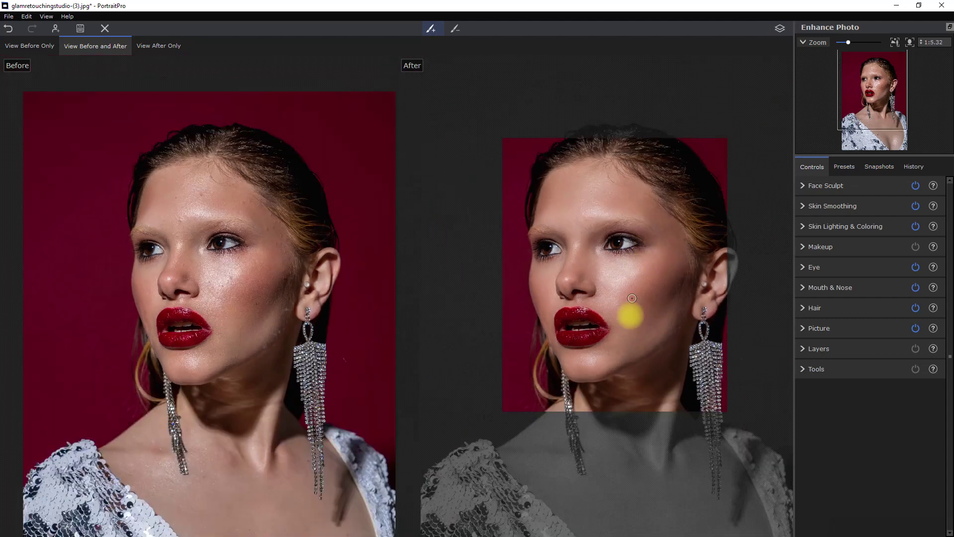
scroll(670, 379, "down", 2)
scroll(603, 303, "up", 3)
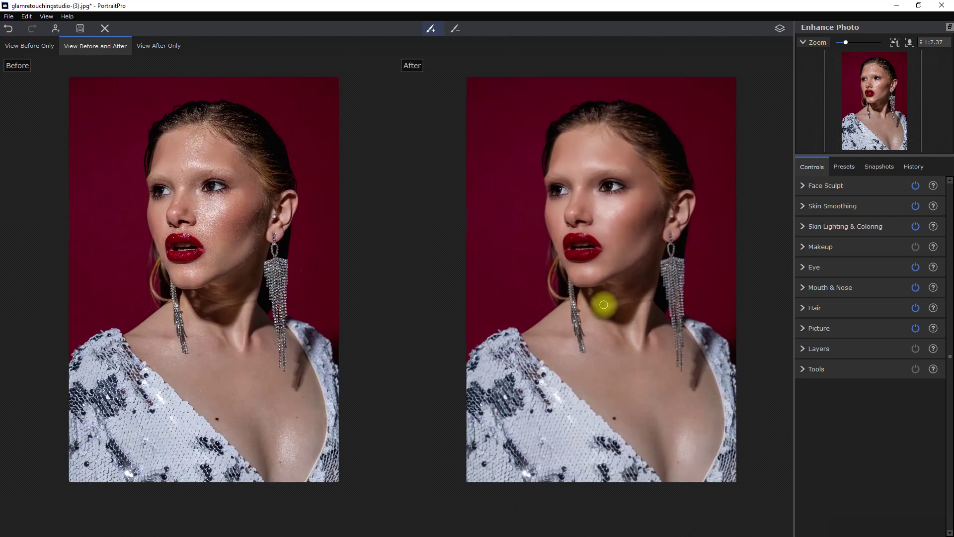
left_click(780, 28)
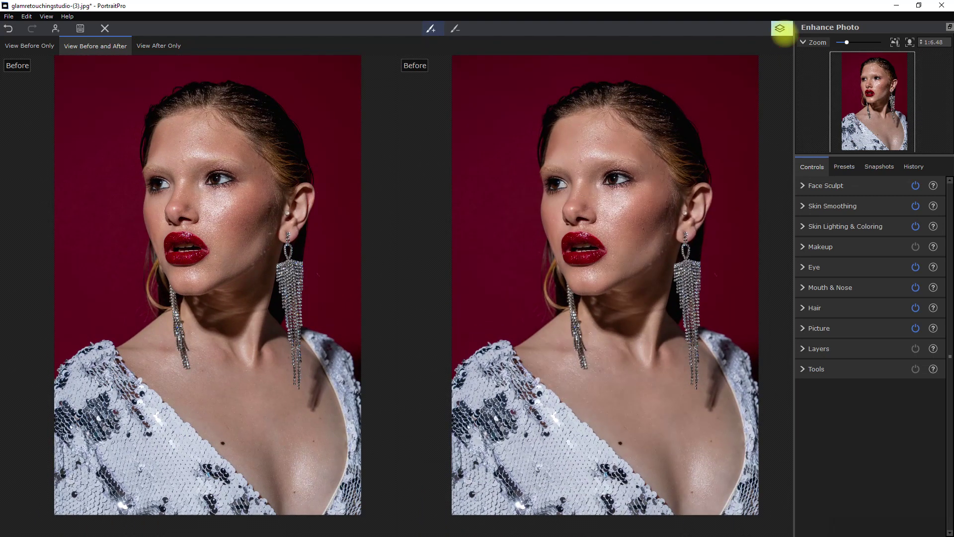
- Show only the edited portrait and compare it with the original across the whole picture
left_click(780, 30)
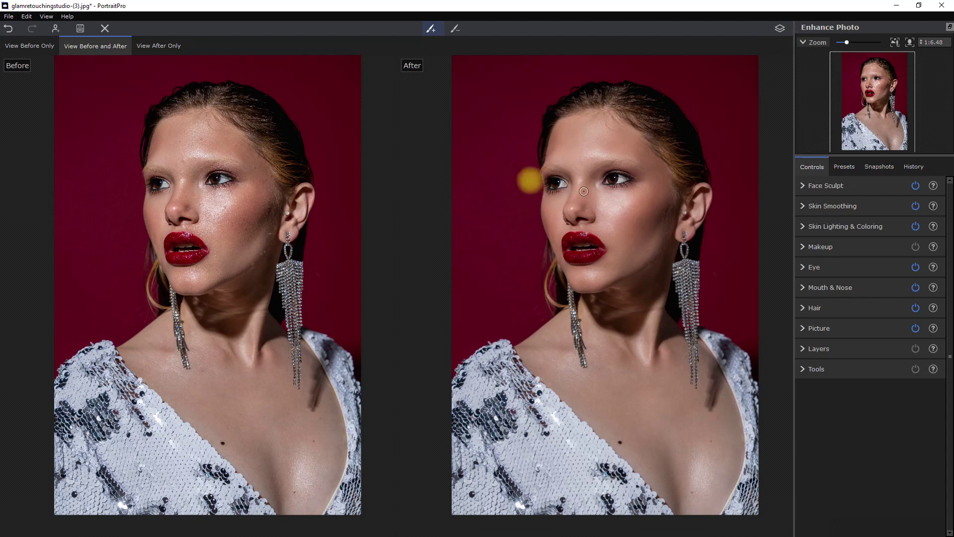
left_click(175, 46)
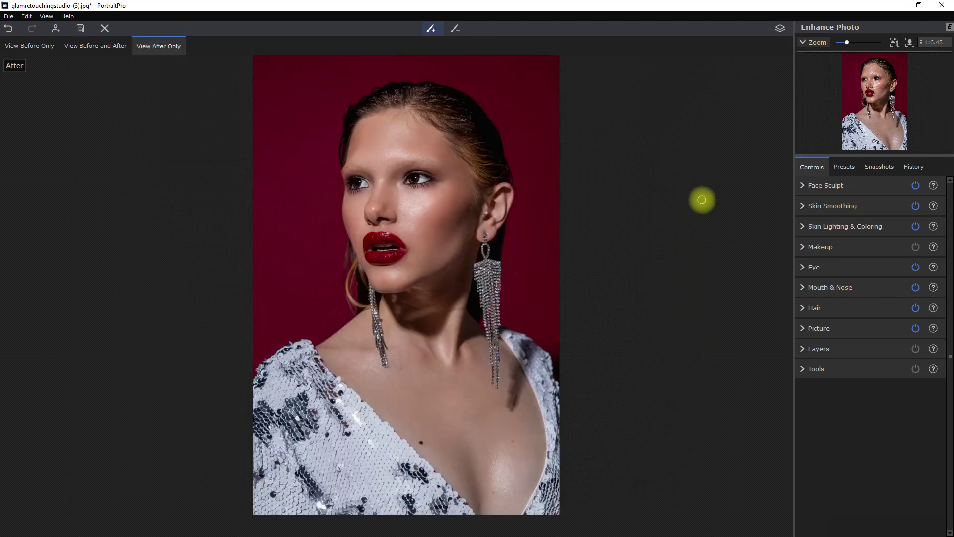
left_click(777, 28)
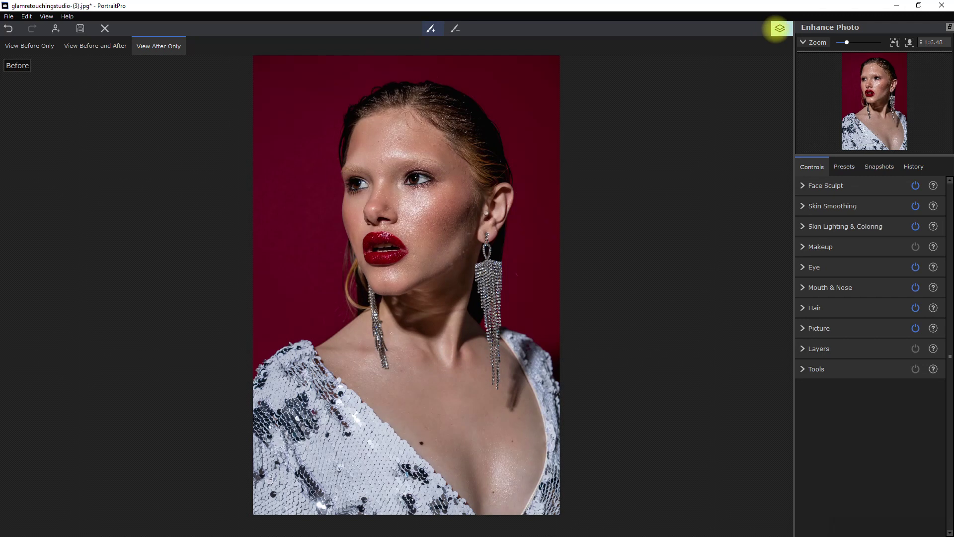
- Examine the retouched face up close and compare its skin with the unedited photo
scroll(467, 175, "up", 5)
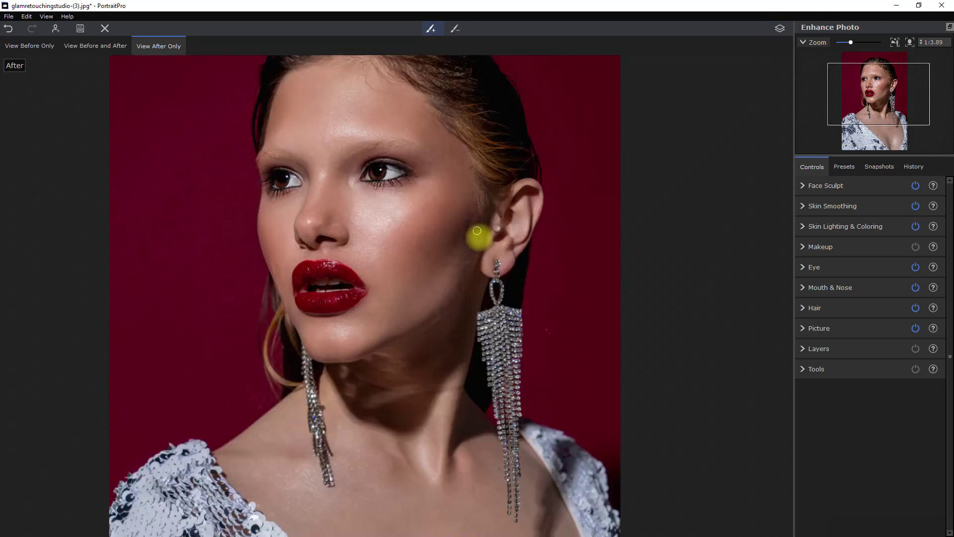
left_click_drag(53, 151, 132, 215)
left_click_drag(598, 278, 594, 292)
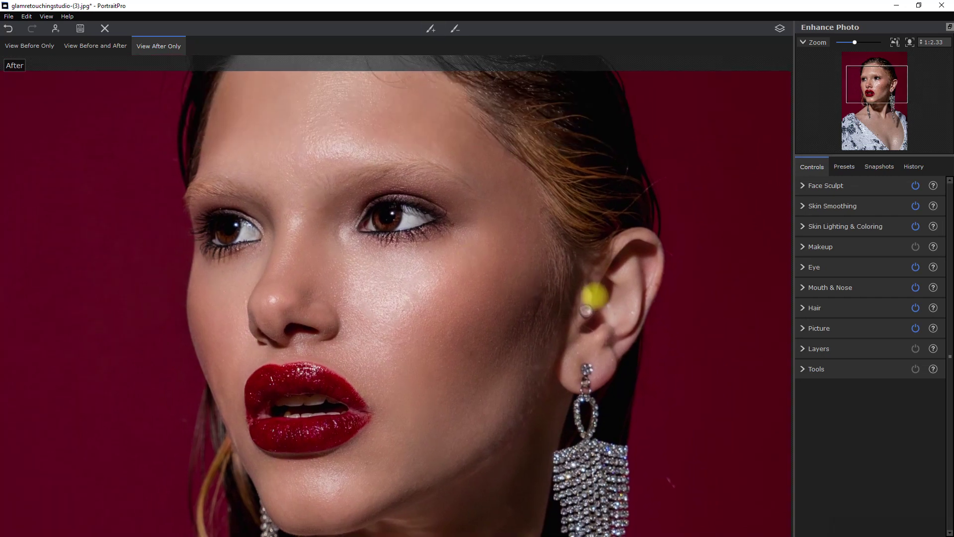
left_click(780, 28)
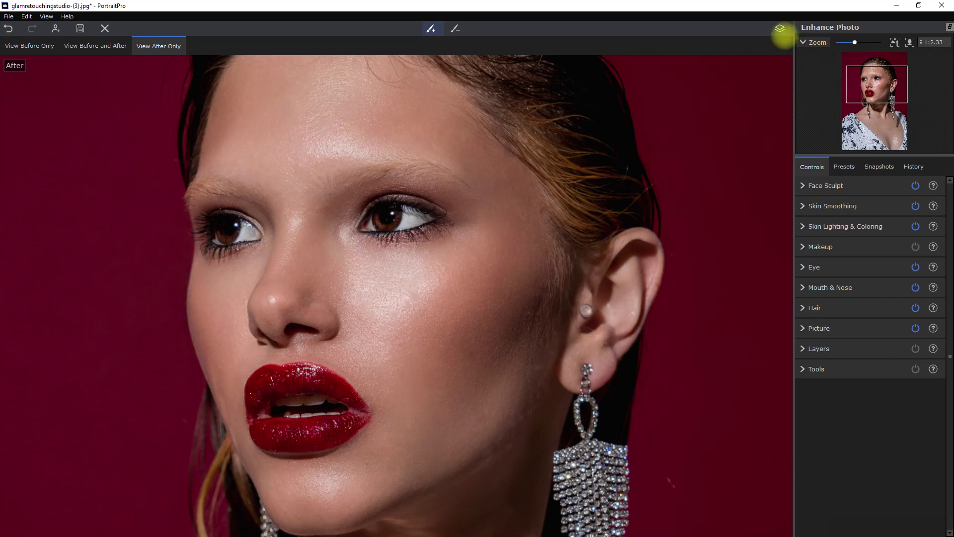
left_click(779, 29)
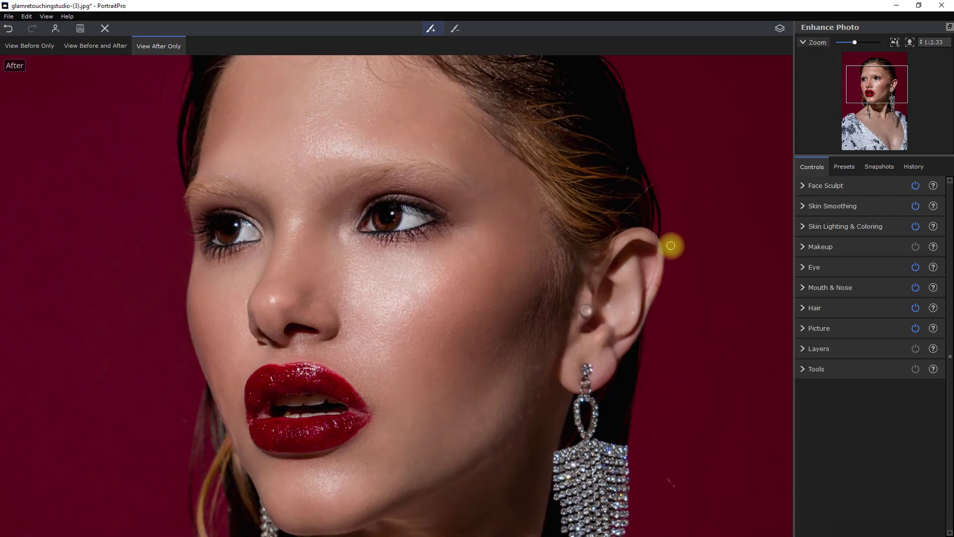
scroll(670, 245, "down", 1)
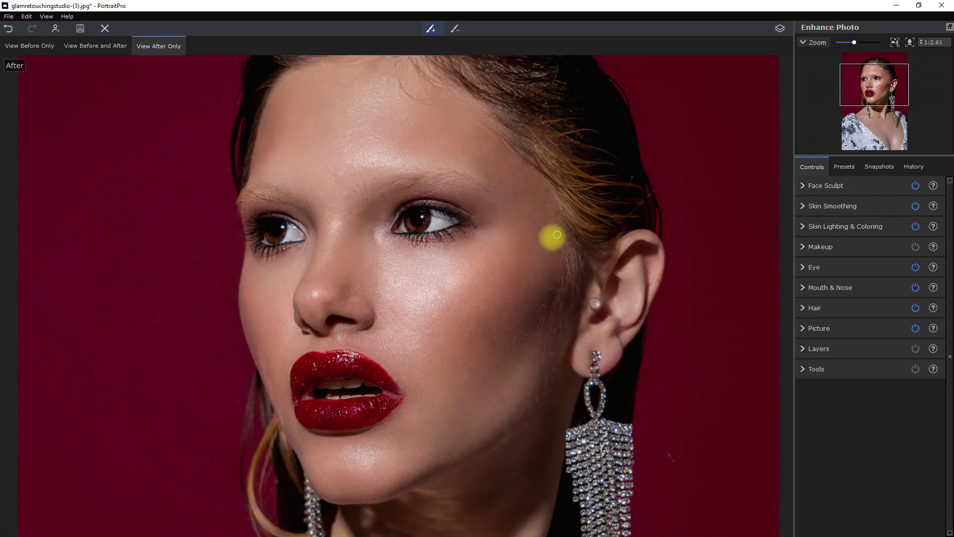
scroll(513, 242, "down", 1)
scroll(513, 242, "down", 1)
scroll(507, 256, "down", 3)
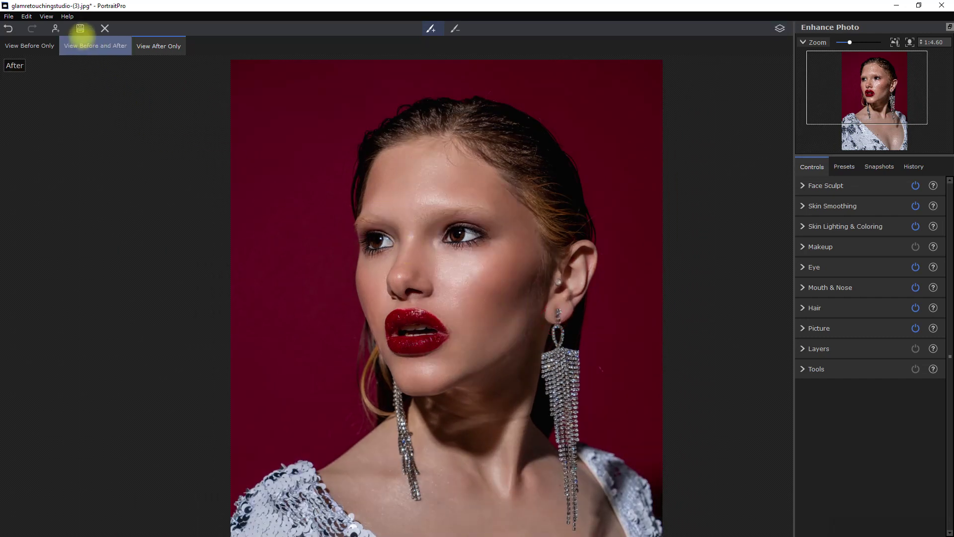
- Save the retouched portrait as a JPEG at quality 100, named glamretouchingstudio-(3)_pp.jpg, in the Luminar AI Portraits folder
left_click(80, 29)
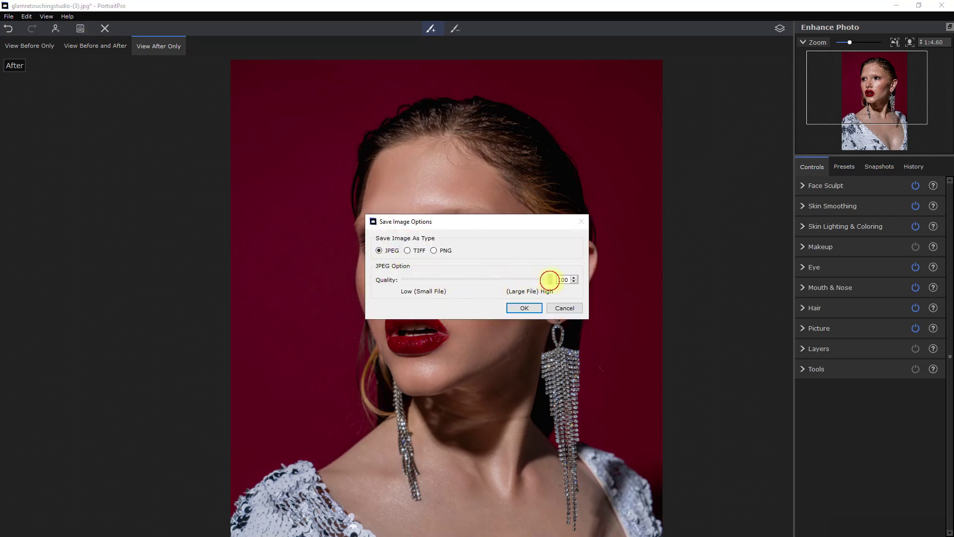
left_click(522, 309)
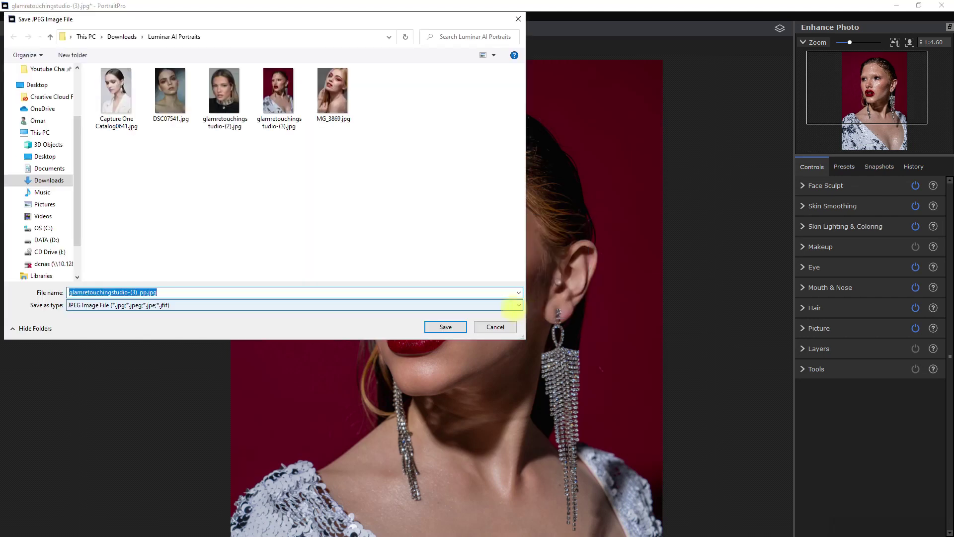
left_click(453, 329)
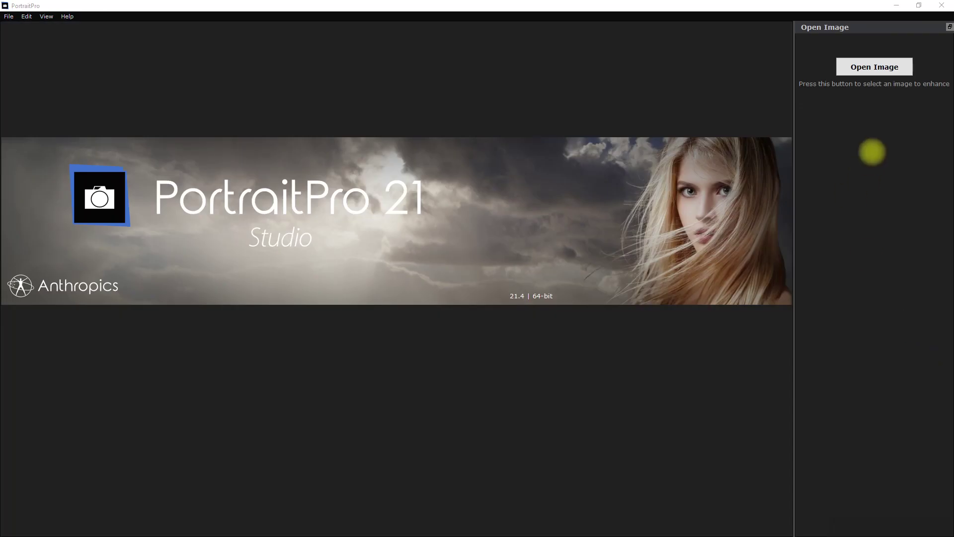
- Open DSC07541.jpg from the Luminar AI Portraits folder for enhancement
left_click(874, 67)
left_click(303, 157)
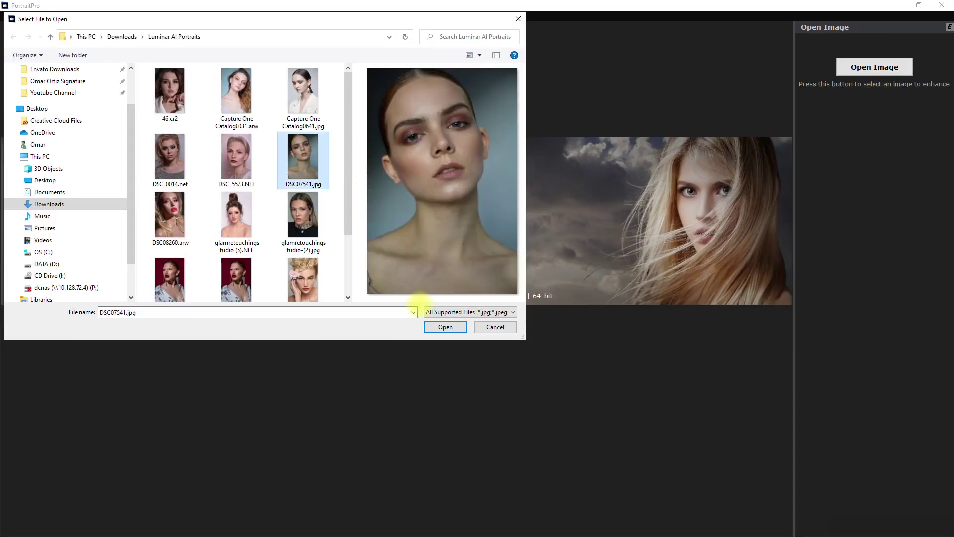
left_click(445, 326)
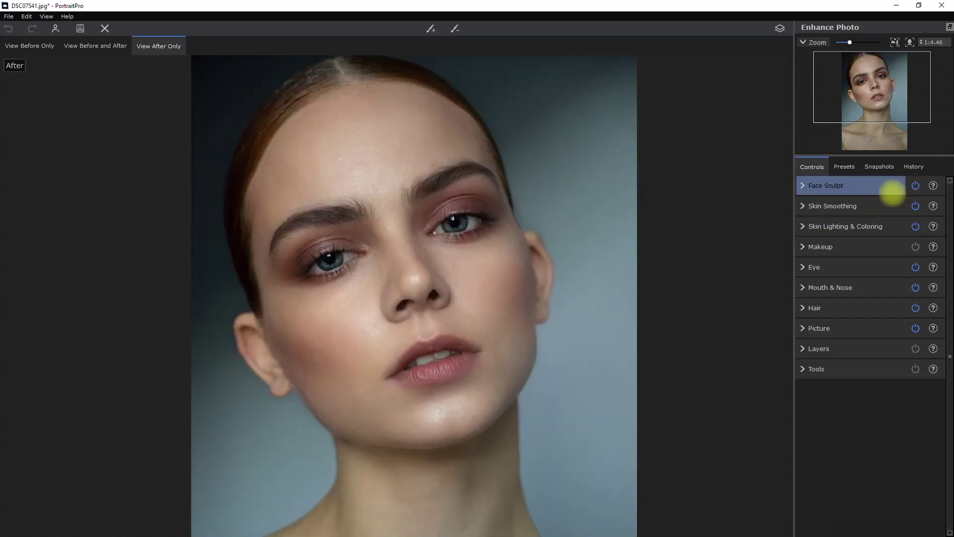
- Compare the automatically enhanced face with the original photo in a close view
scroll(542, 169, "up", 1)
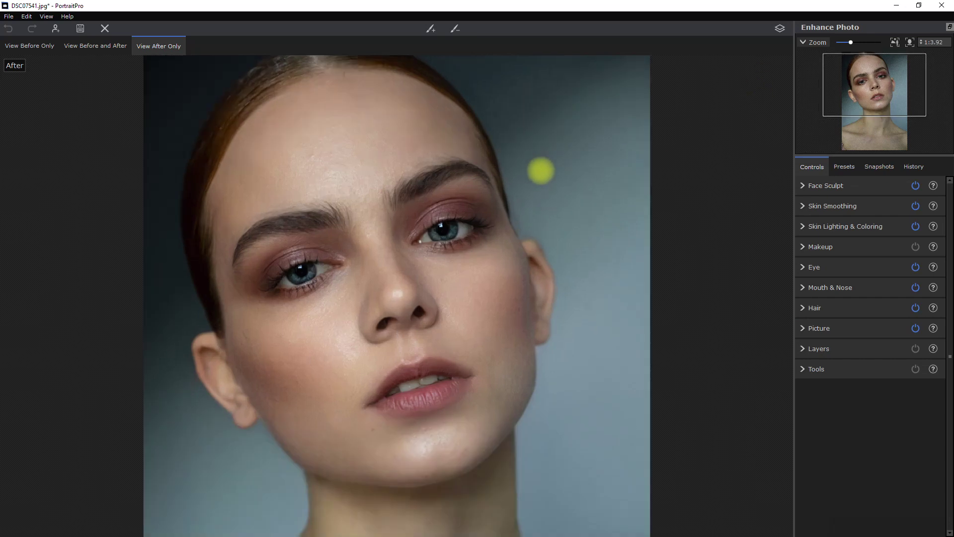
scroll(541, 181, "up", 1)
left_click_drag(451, 315, 474, 313)
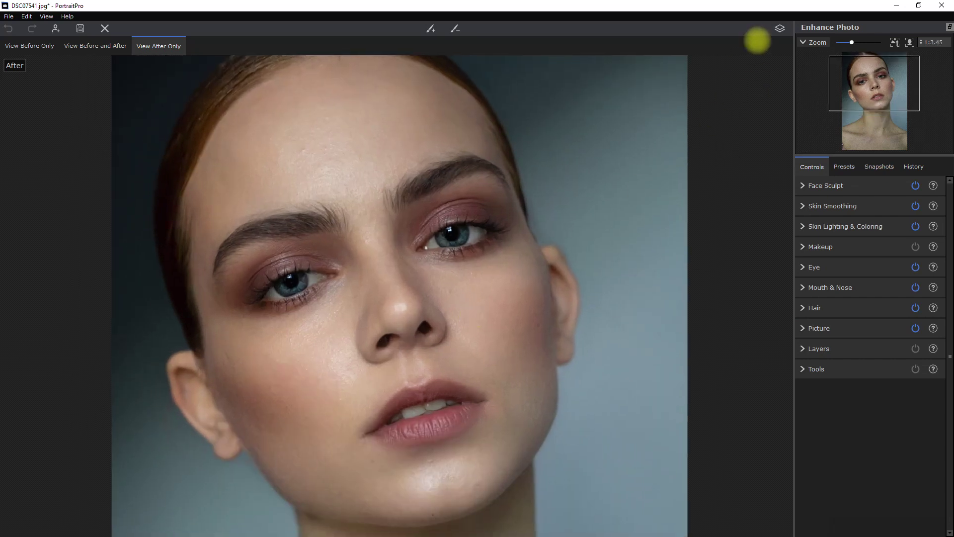
left_click(778, 28)
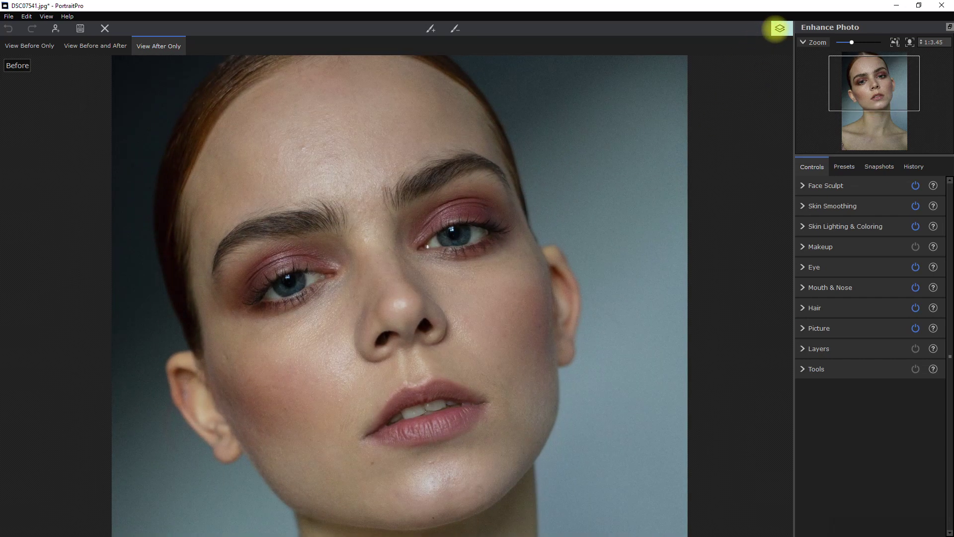
left_click(779, 28)
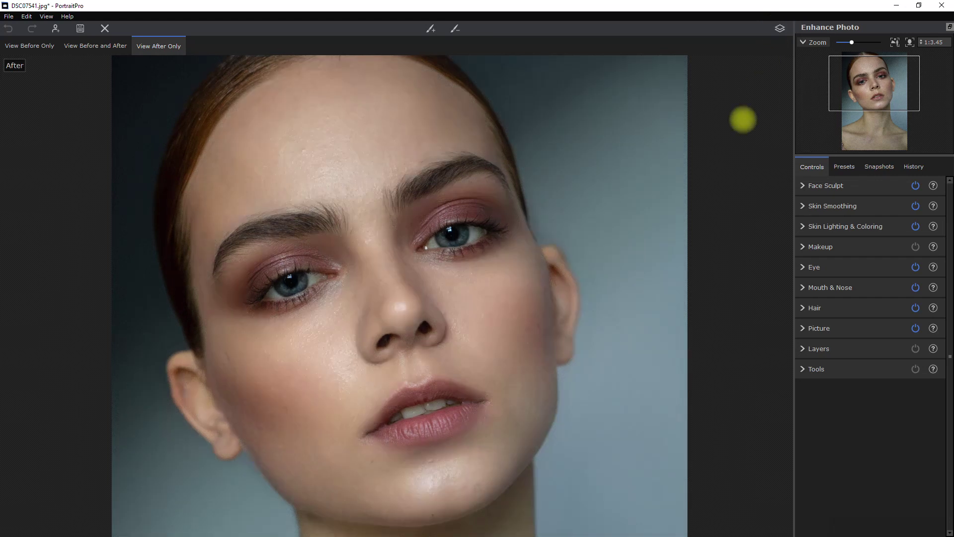
left_click(779, 28)
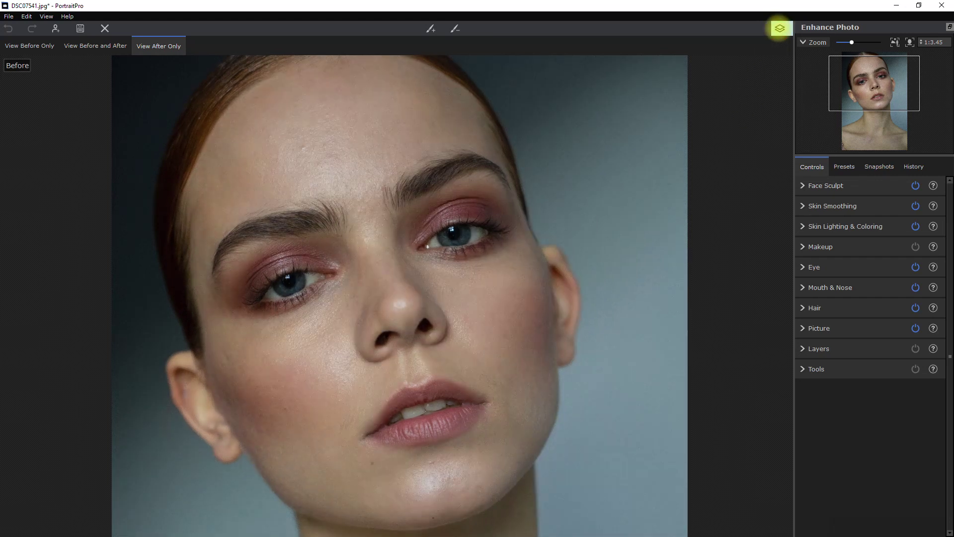
left_click(779, 29)
- Try the global presets Reset to Original, Face and Eye Only, and Skin, Eyes, Lips on the portrait
left_click(843, 167)
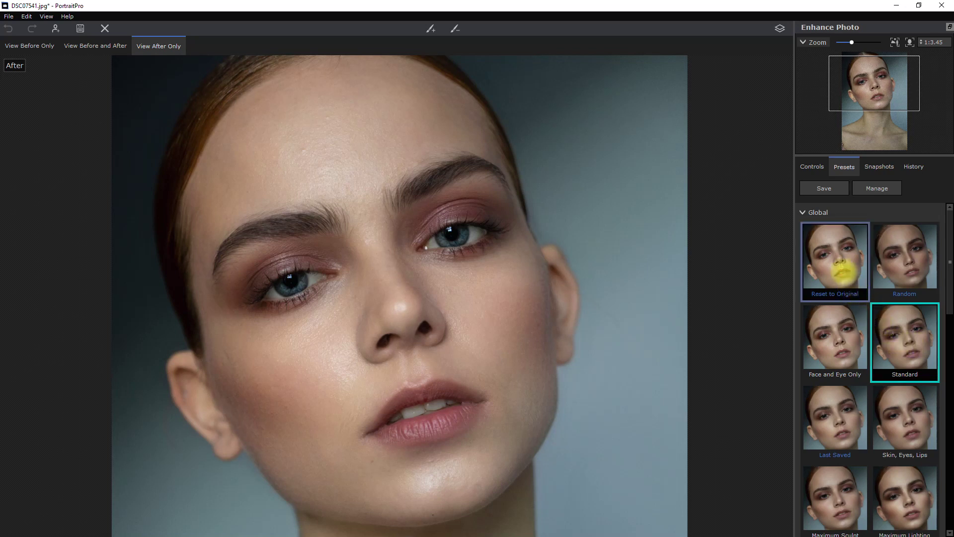
left_click(839, 264)
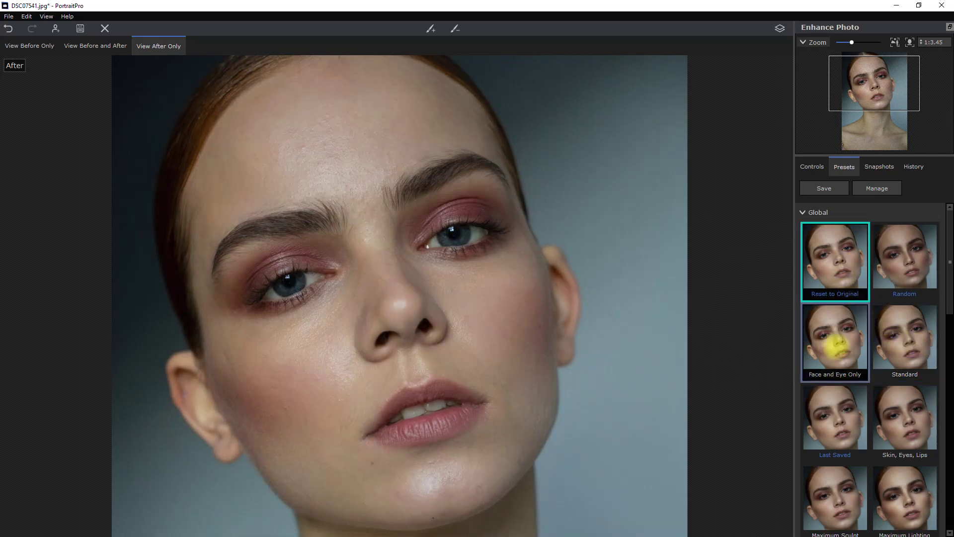
left_click(833, 337)
left_click_drag(949, 214, 946, 267)
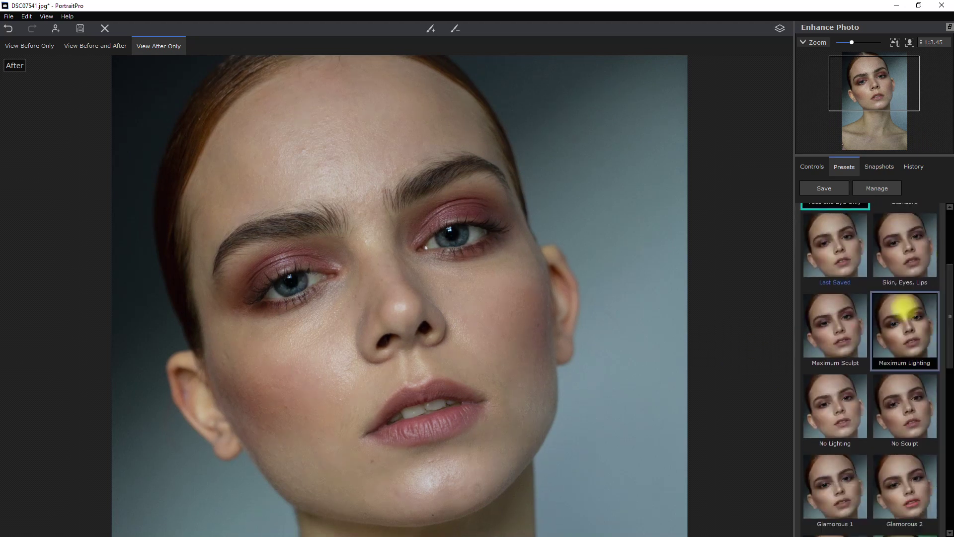
left_click(892, 267)
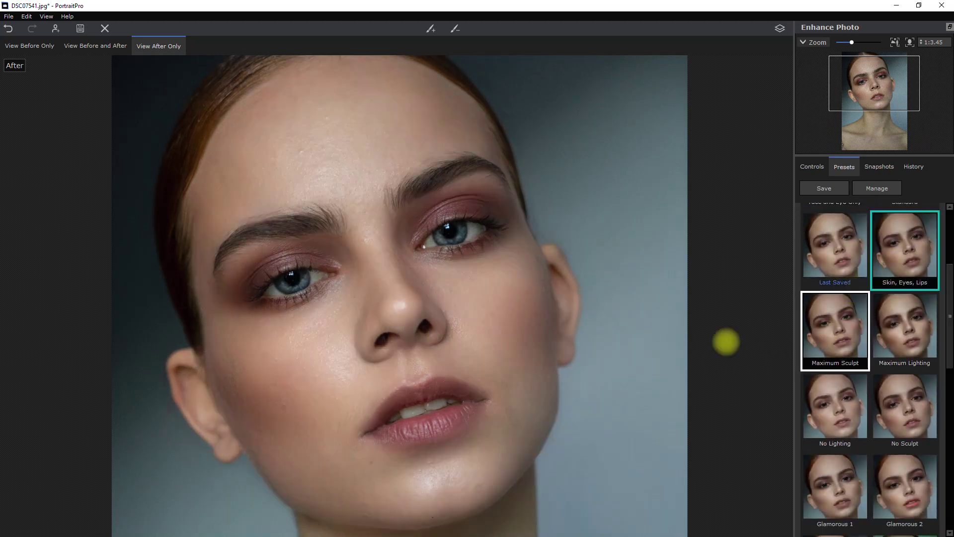
- Try the Maximum Sculpt, Maximum Lighting, No Lighting and No Sculpt presets on the portrait
left_click(815, 352)
left_click(895, 337)
left_click(835, 405)
left_click(909, 400)
scroll(874, 397, "down", 2)
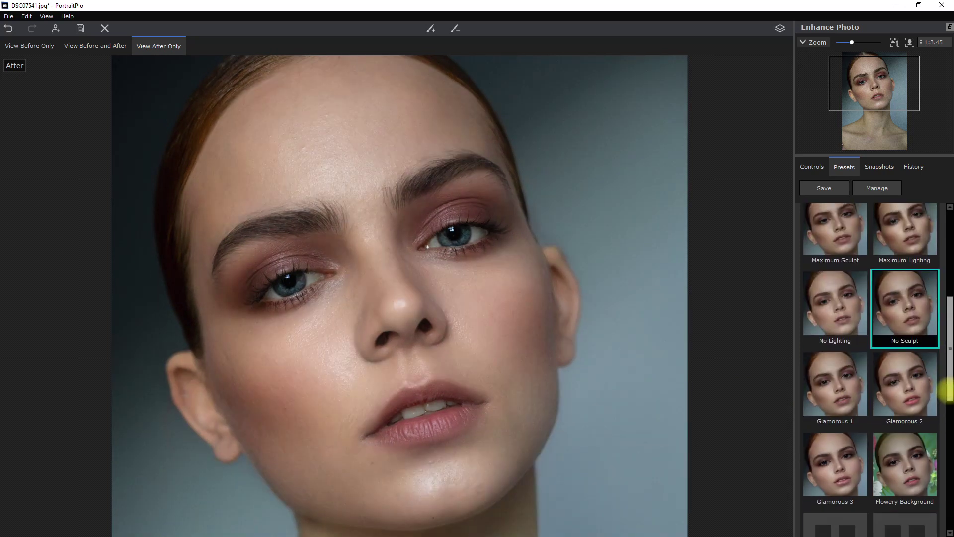
- Try the Glamorous 1 and Glamorous 3 presets on the portrait
left_click(836, 392)
scroll(869, 387, "down", 2)
left_click(835, 398)
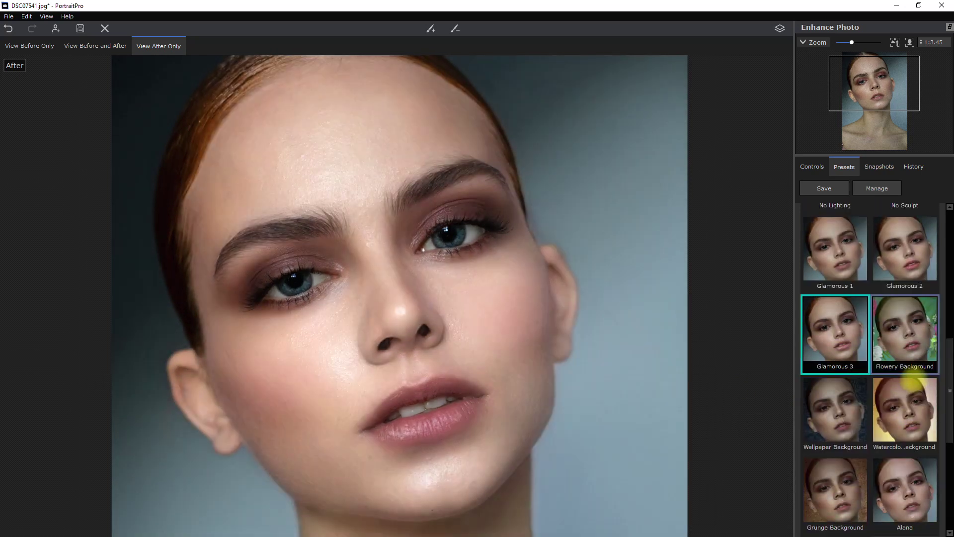
scroll(889, 373, "up", 5)
scroll(890, 361, "up", 2)
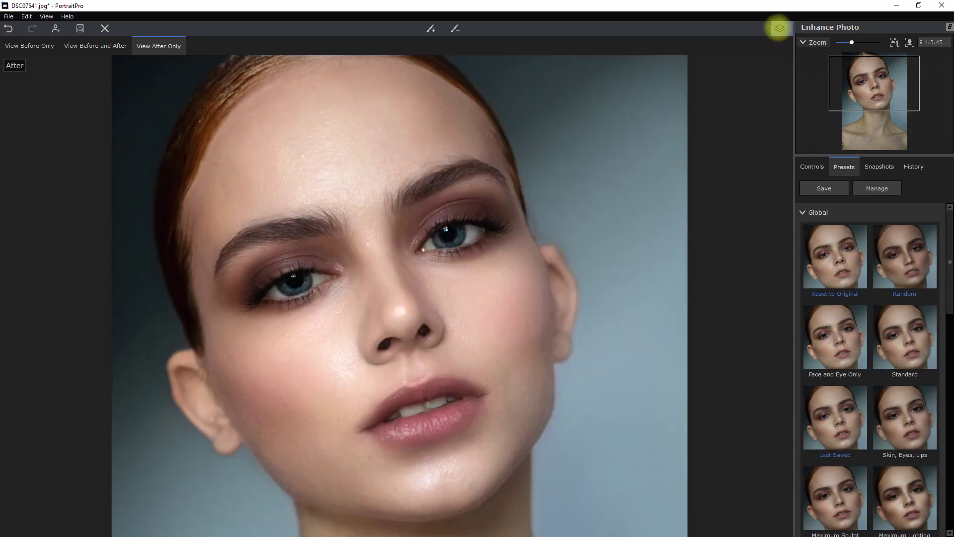
- Apply the Reset to Original preset and return to the enhancement controls
left_click(879, 323)
left_click(827, 261)
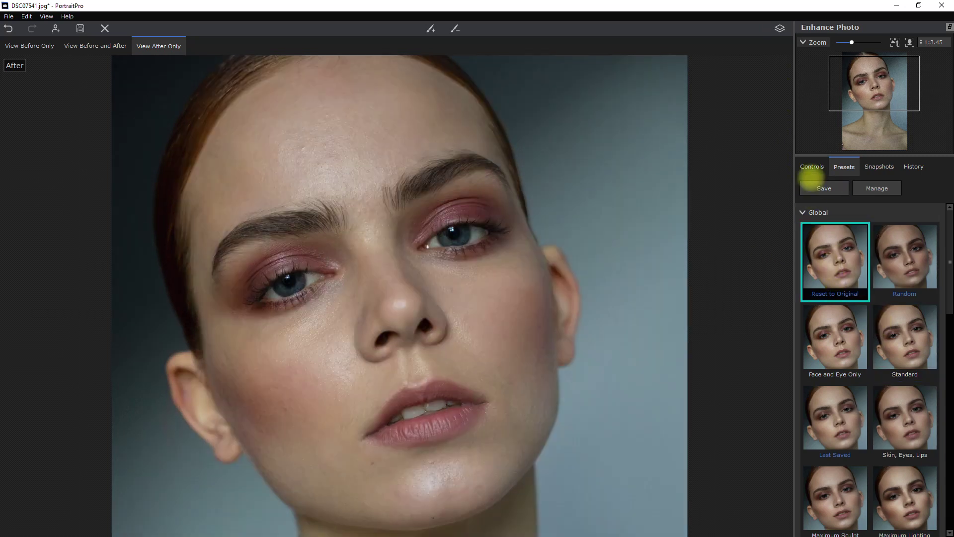
left_click(812, 168)
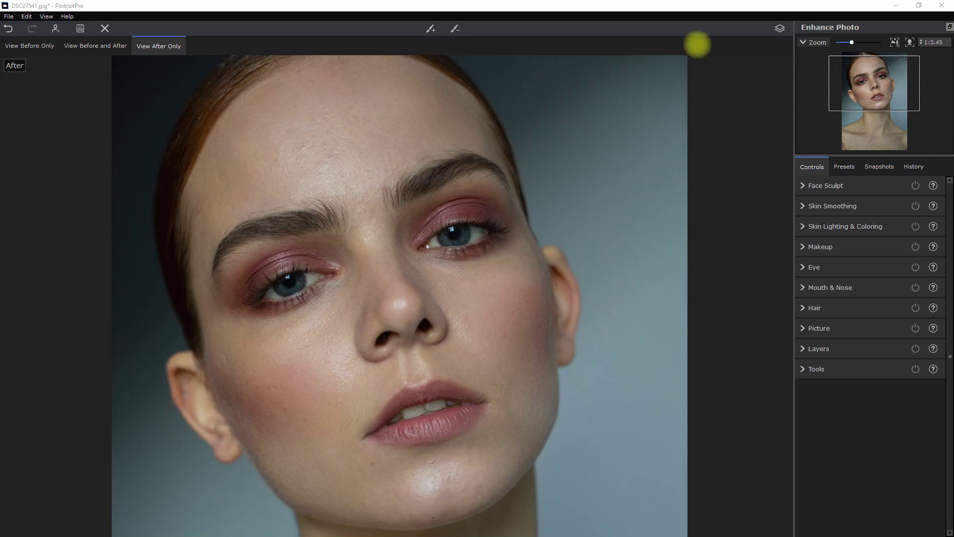
- Remove the forehead blemishes with the touch-up brush and compare the result with the original
left_click(431, 28)
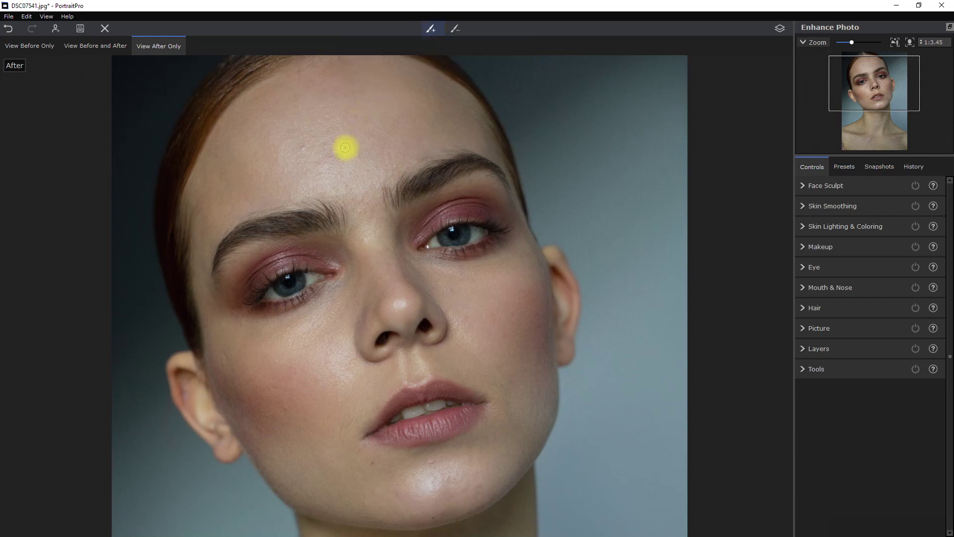
left_click(327, 108)
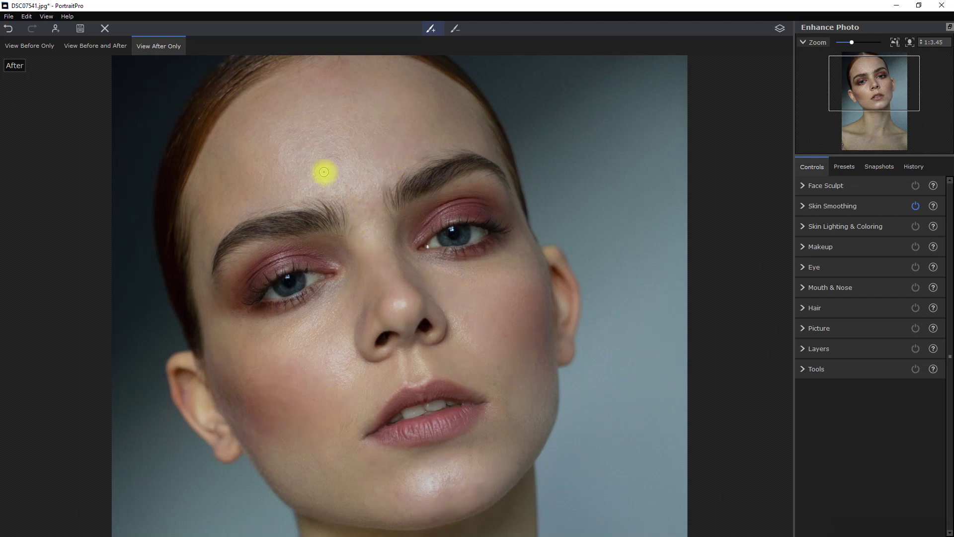
left_click(778, 28)
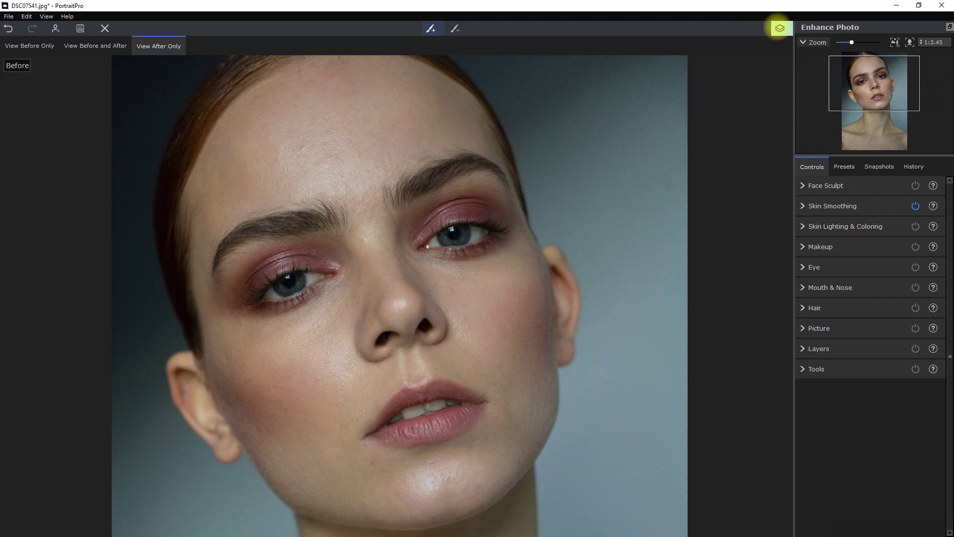
left_click(779, 28)
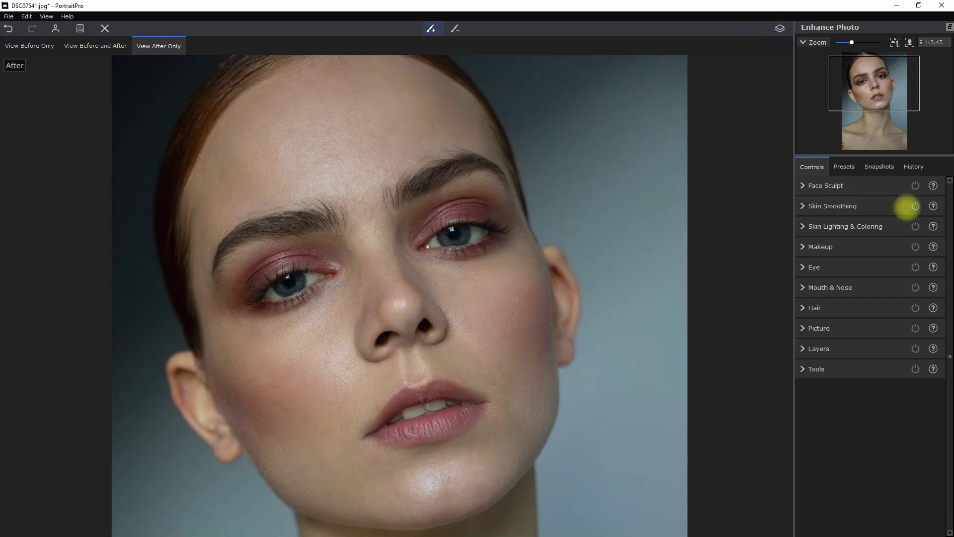
- Try Skin Smoothing at full Master Fade strength and compare the portrait with the effect off and on
left_click(802, 206)
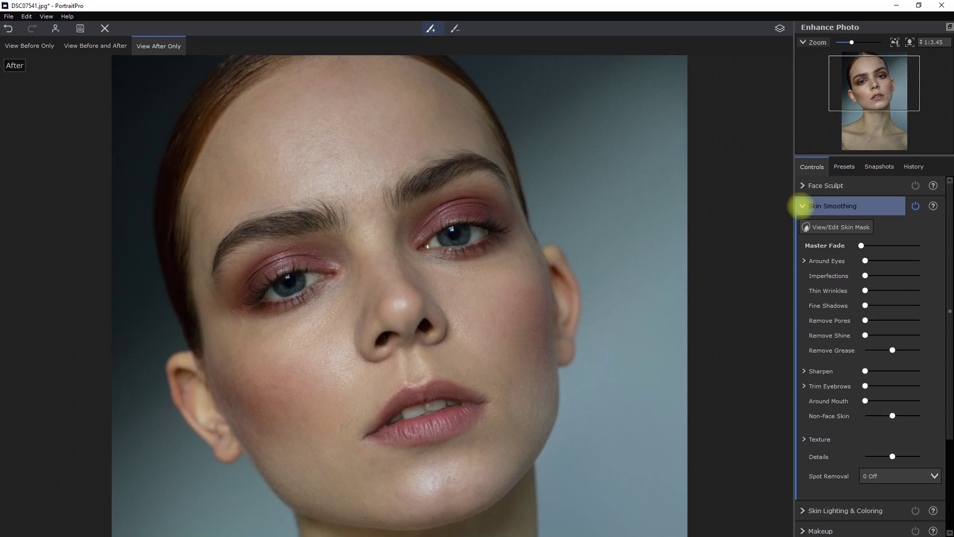
left_click_drag(861, 245, 920, 246)
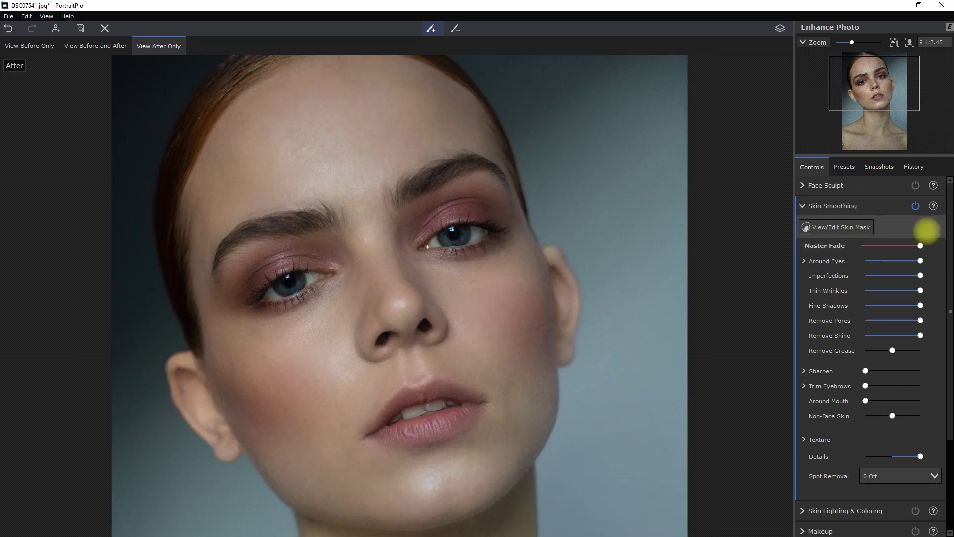
left_click(915, 205)
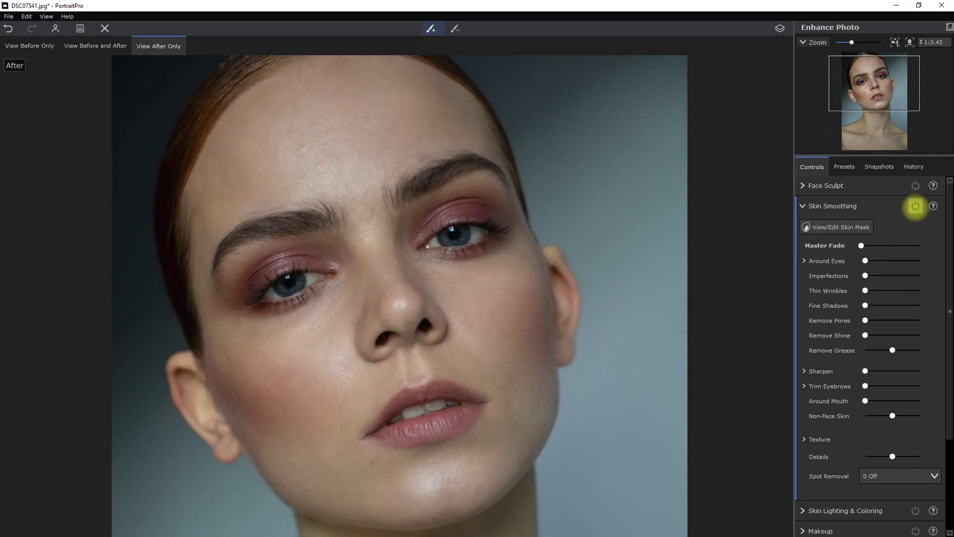
left_click(915, 206)
- Reduce the Skin Smoothing Master Fade to just under half strength and compare the effect off and on
left_click_drag(919, 246, 888, 245)
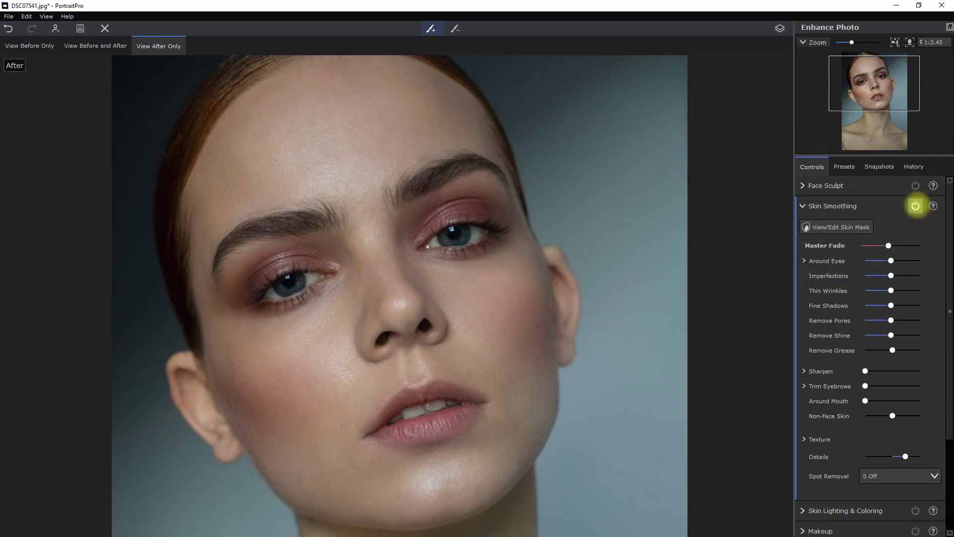
left_click(916, 206)
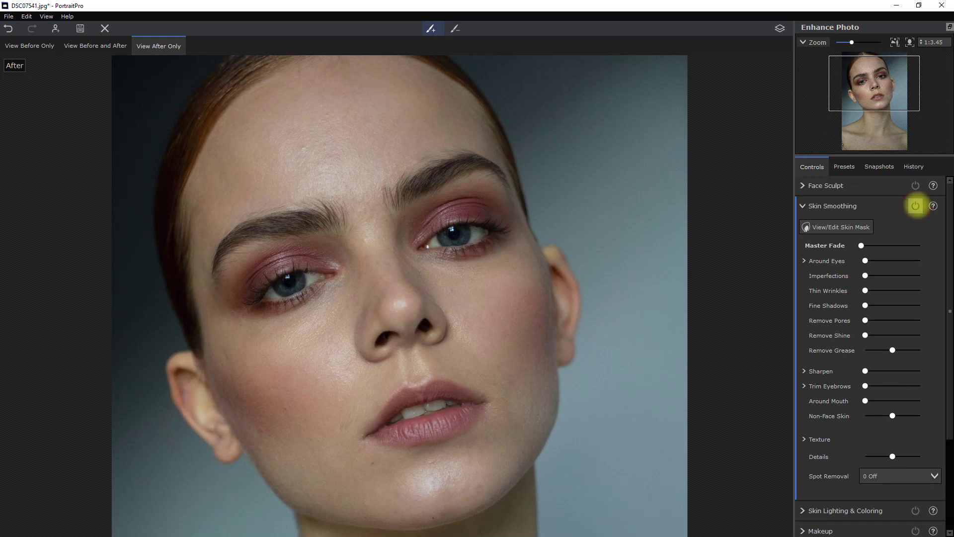
left_click(915, 206)
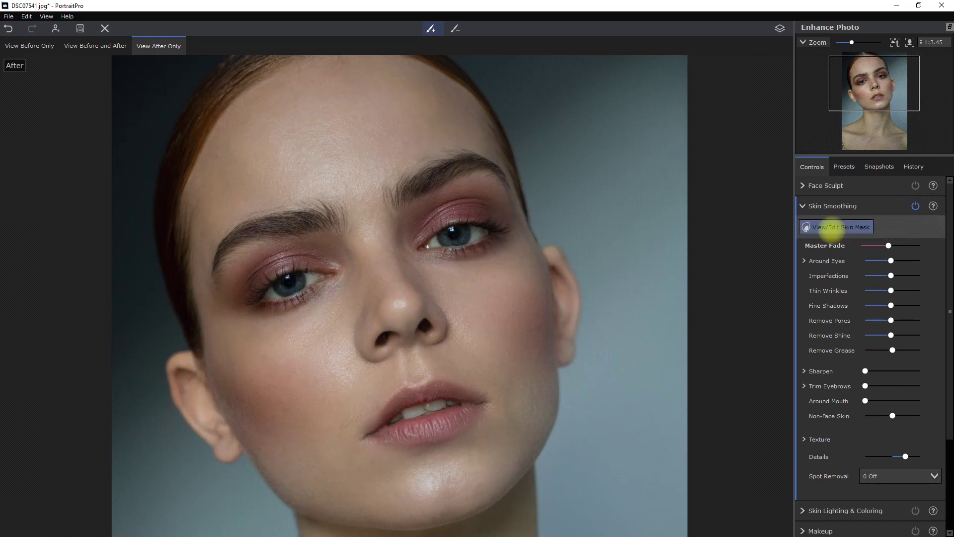
- View the skin mask overlay, return to the enhancement controls and collapse the Skin Smoothing section
left_click(836, 227)
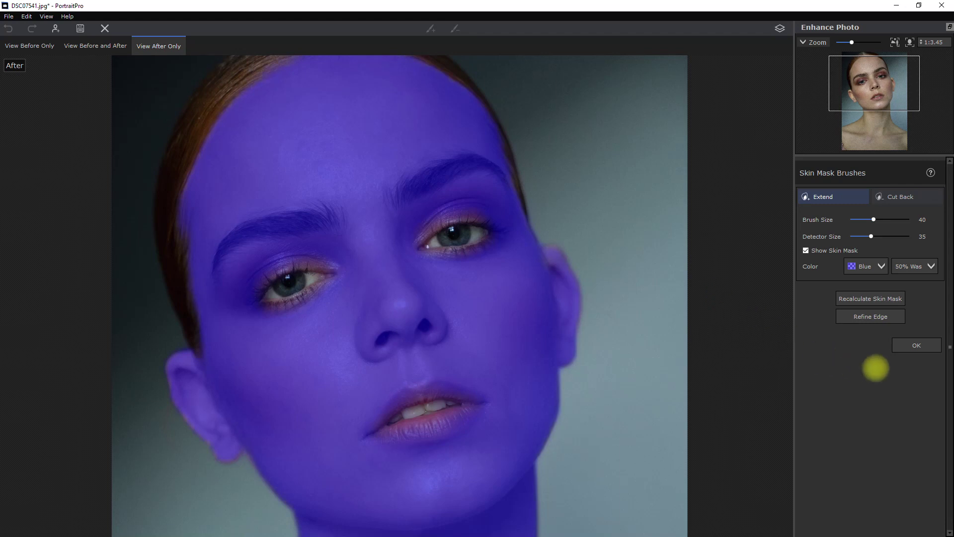
left_click(916, 344)
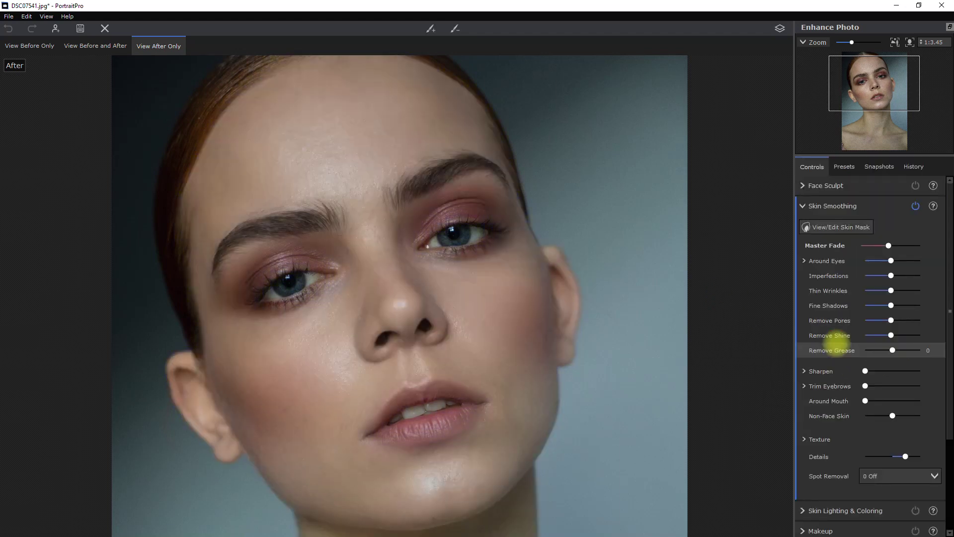
left_click(805, 206)
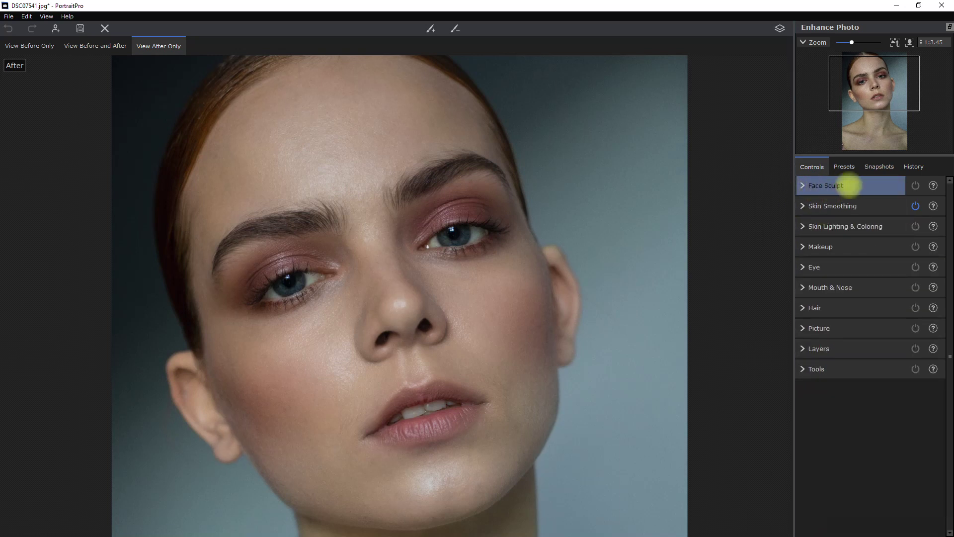
- Try Face Sculpt at full Master Fade strength and compare the face shape with the effect off and on
left_click(855, 185)
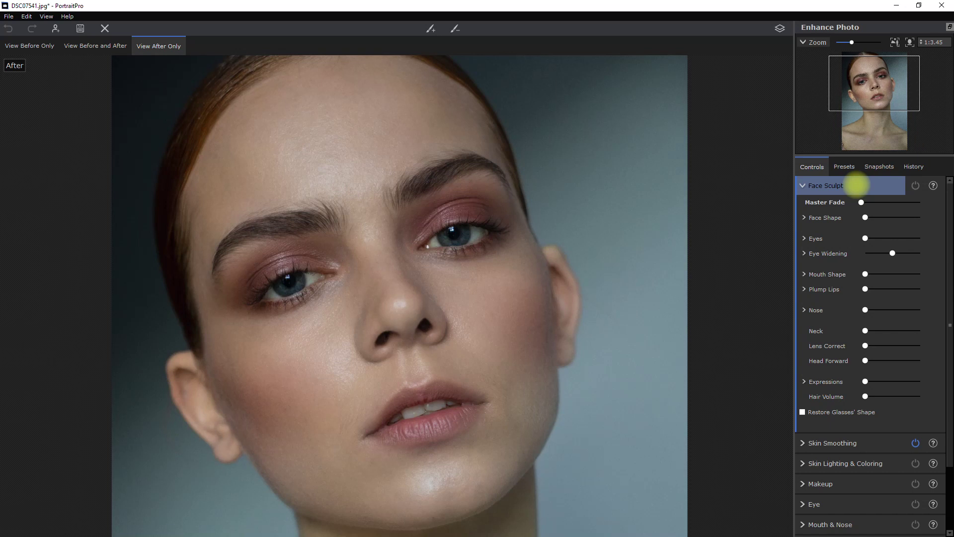
left_click_drag(861, 202, 920, 202)
left_click(915, 186)
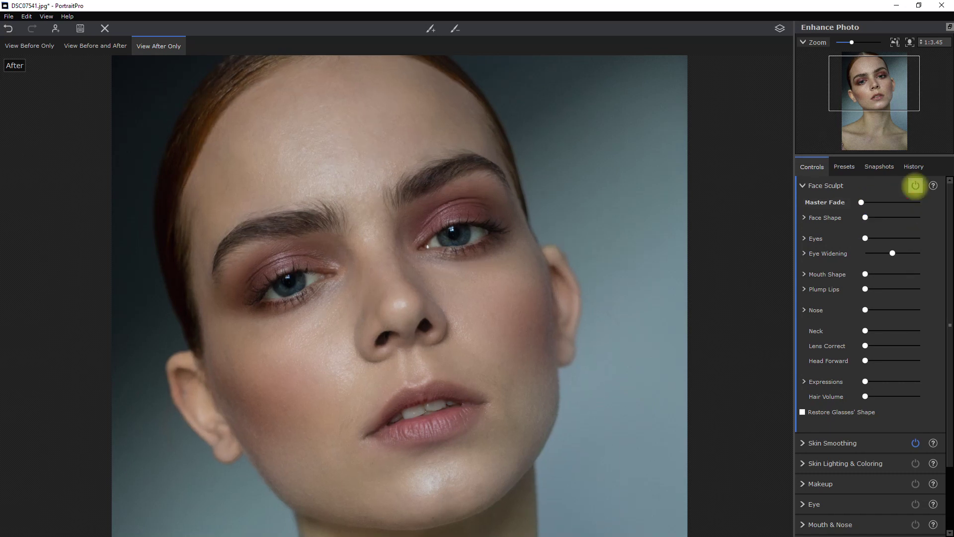
left_click(915, 186)
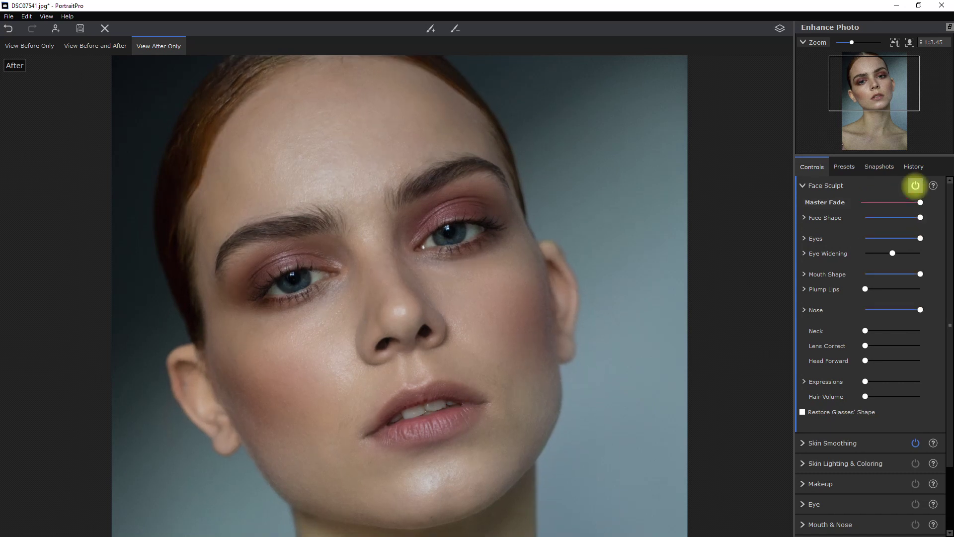
left_click(915, 185)
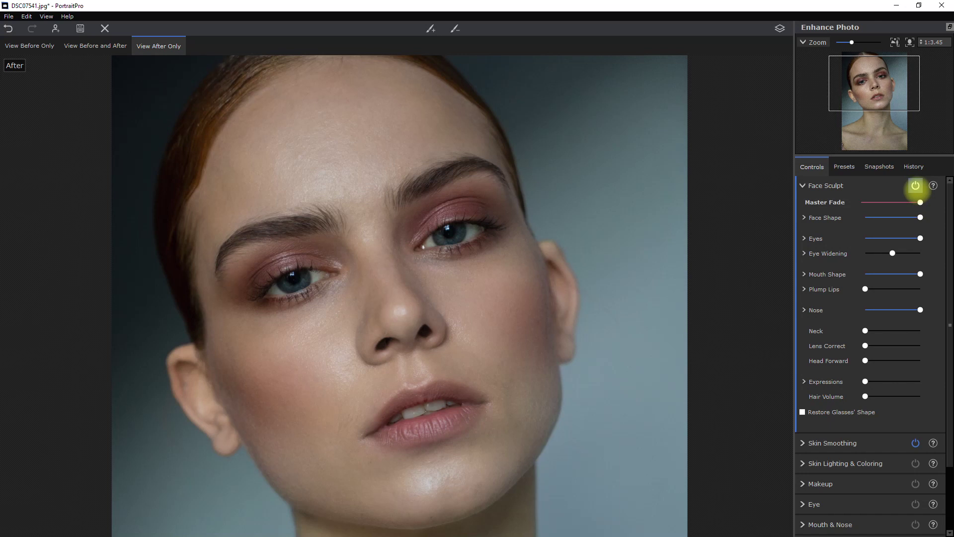
left_click(915, 186)
- Reduce the Face Sculpt Master Fade to about 10, compare the effect off and on, and collapse its section
left_click_drag(872, 202, 866, 202)
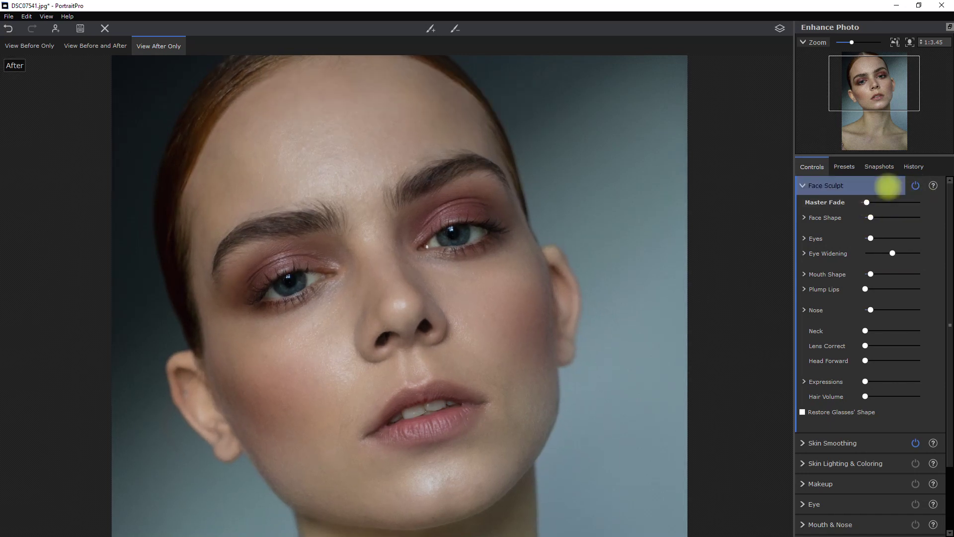
left_click(915, 186)
left_click(915, 185)
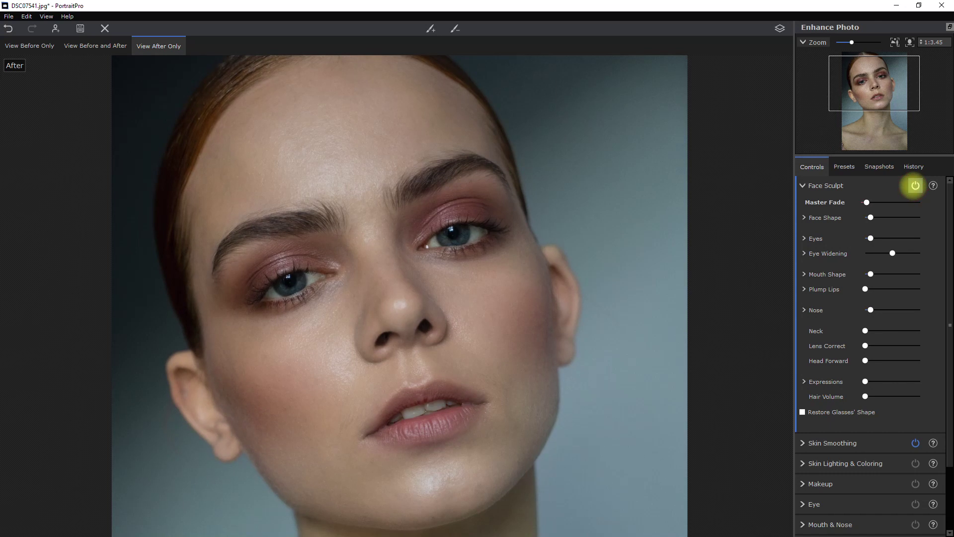
left_click(800, 188)
- Try Skin Lighting & Coloring at full Master Fade strength and switch the effect to compare
left_click(802, 226)
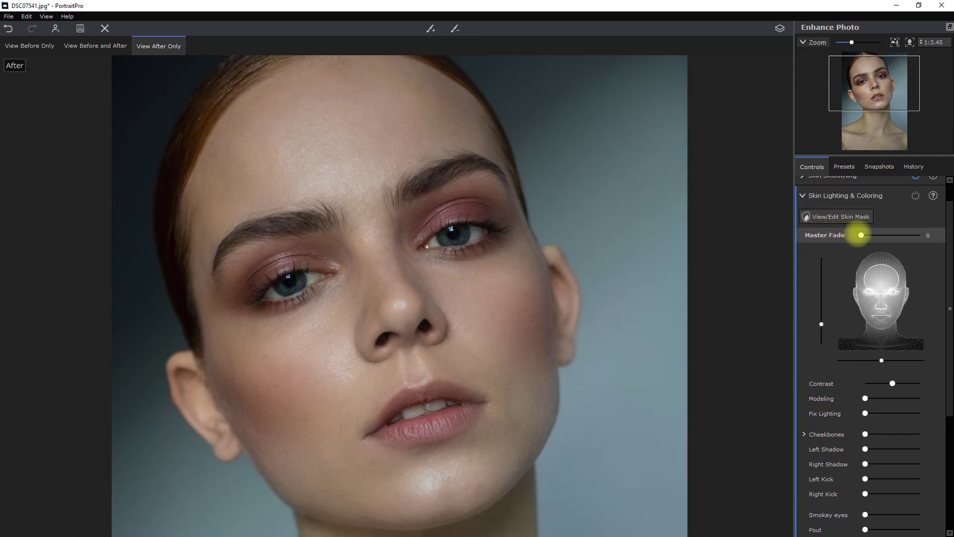
left_click_drag(861, 235, 947, 243)
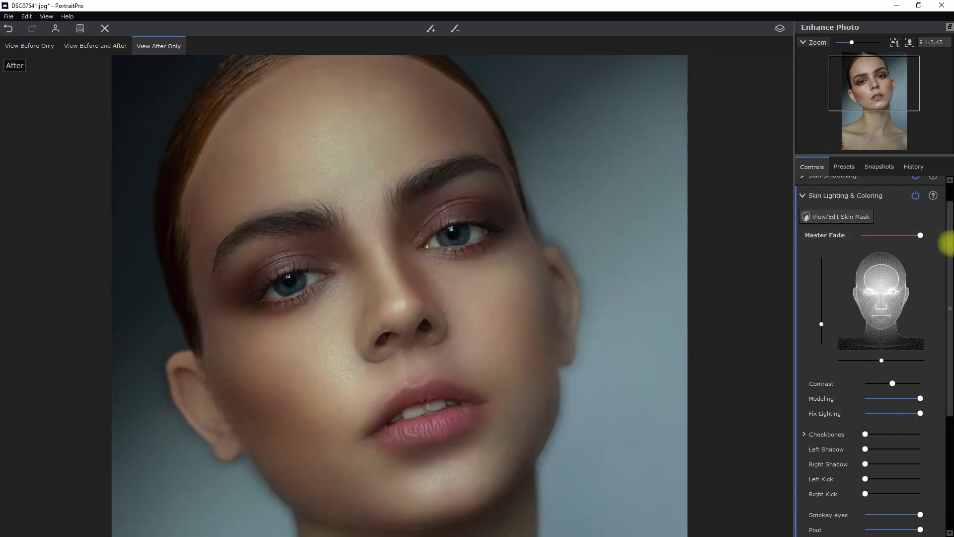
left_click(915, 196)
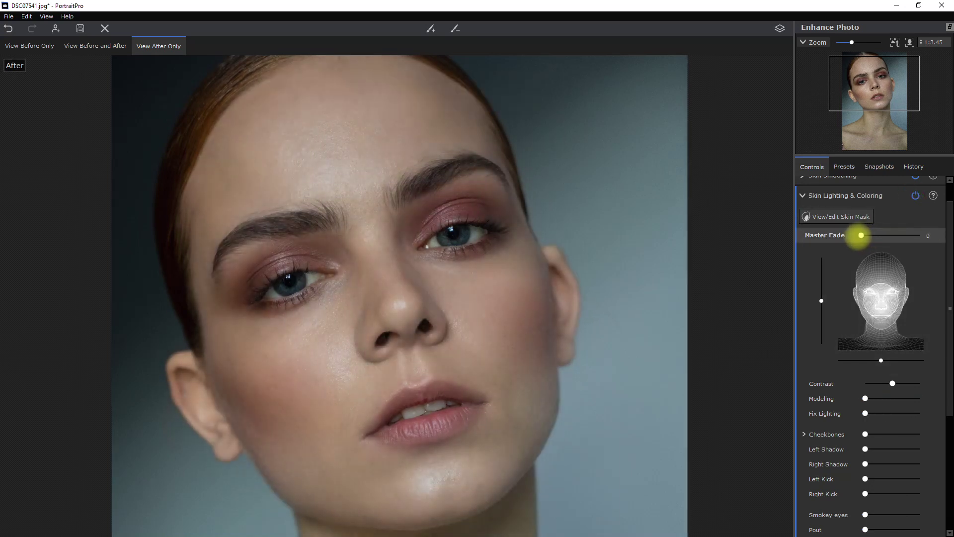
- Set the Skin Lighting & Coloring Master Fade to about 10, compare the effect off and on, and collapse its section
left_click_drag(861, 235, 866, 235)
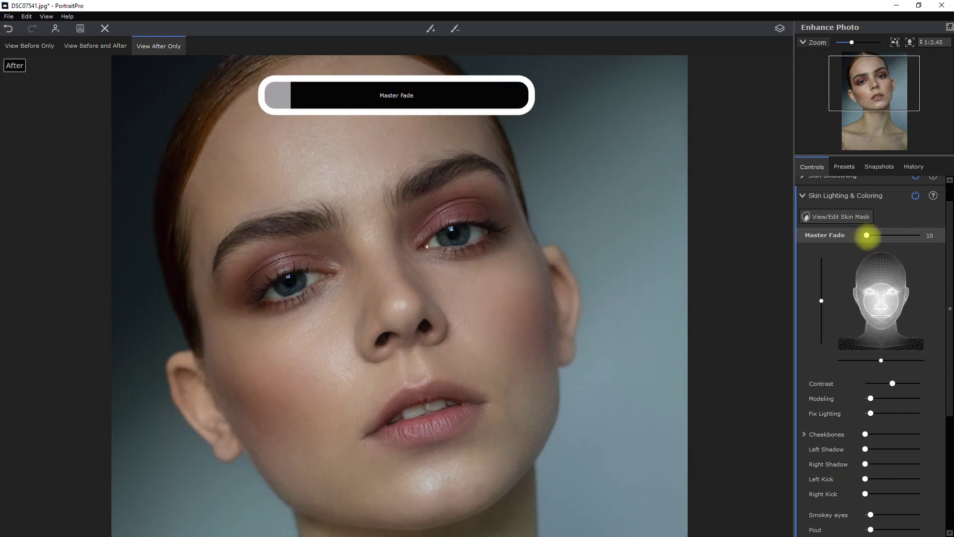
left_click(915, 195)
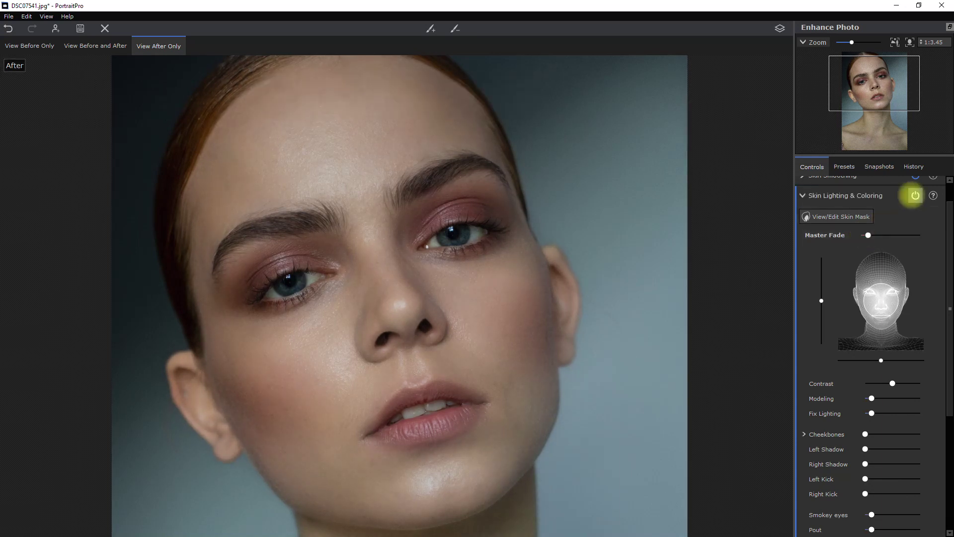
left_click(913, 195)
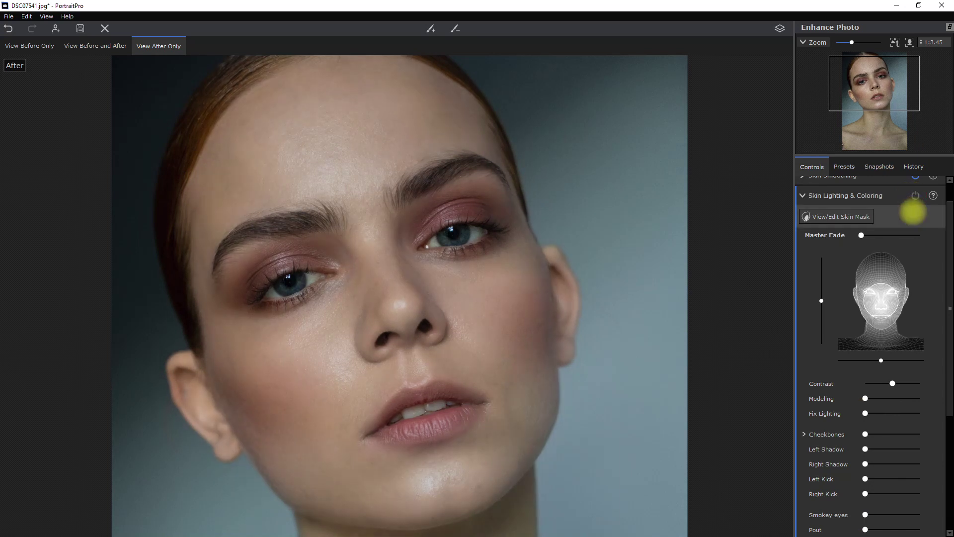
left_click(869, 195)
- Try Makeup at full Master Fade strength and compare the portrait repeatedly with the effect off and on
left_click(860, 247)
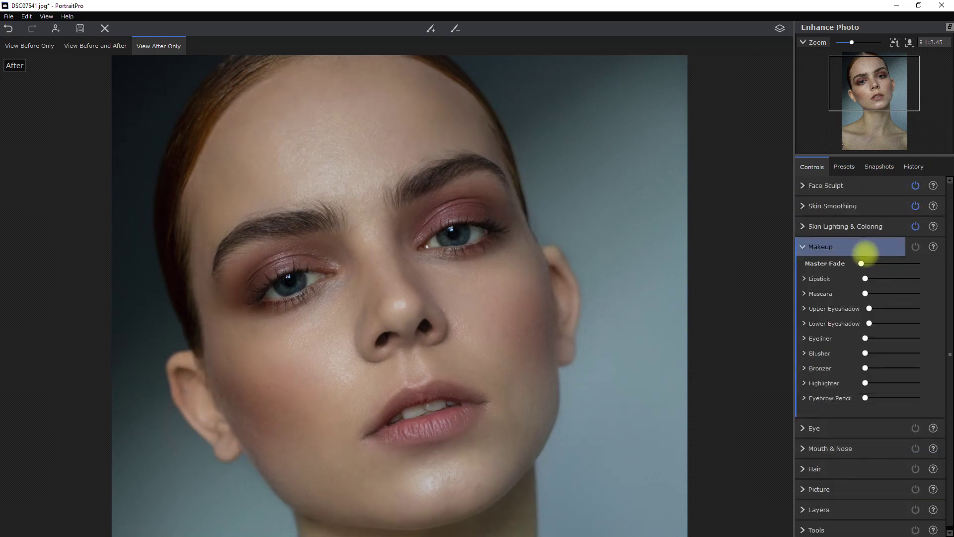
left_click_drag(861, 263, 928, 262)
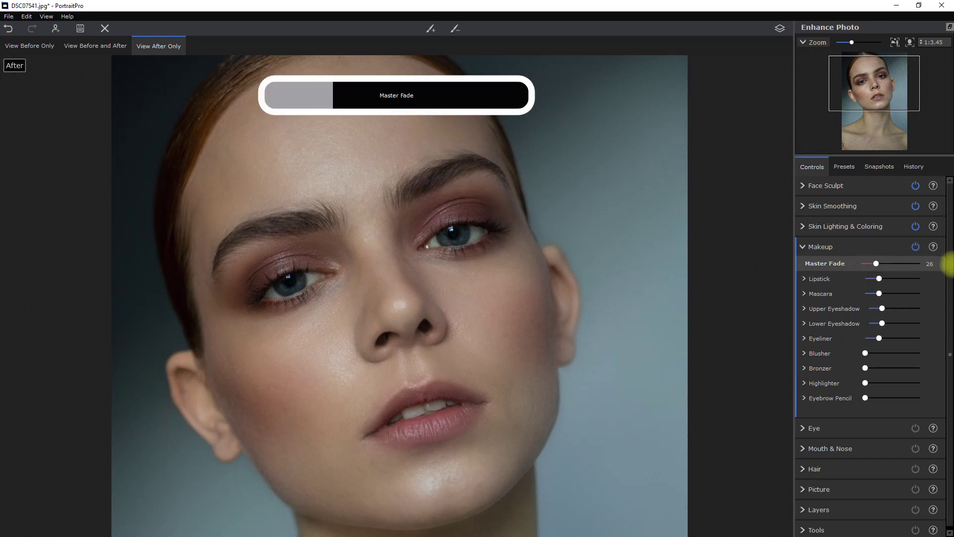
left_click(915, 247)
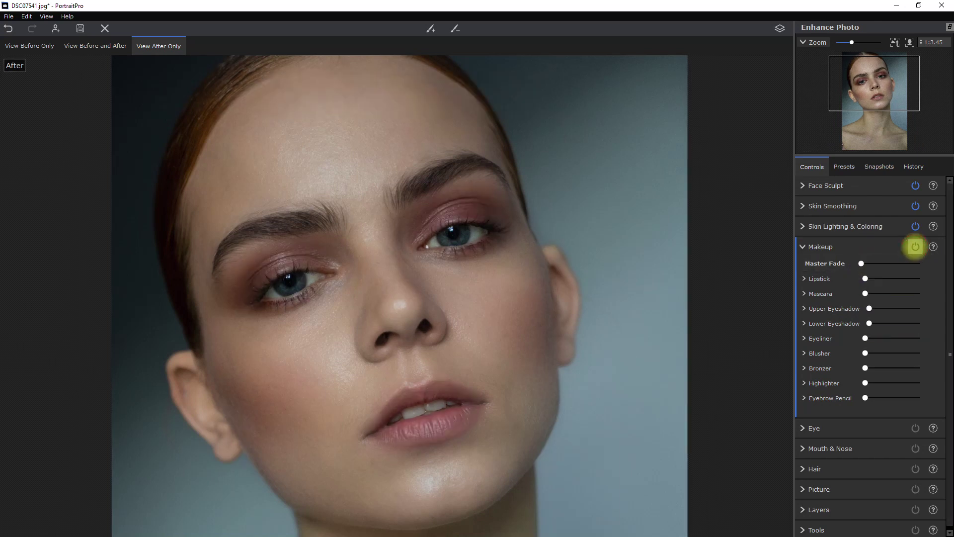
left_click(915, 247)
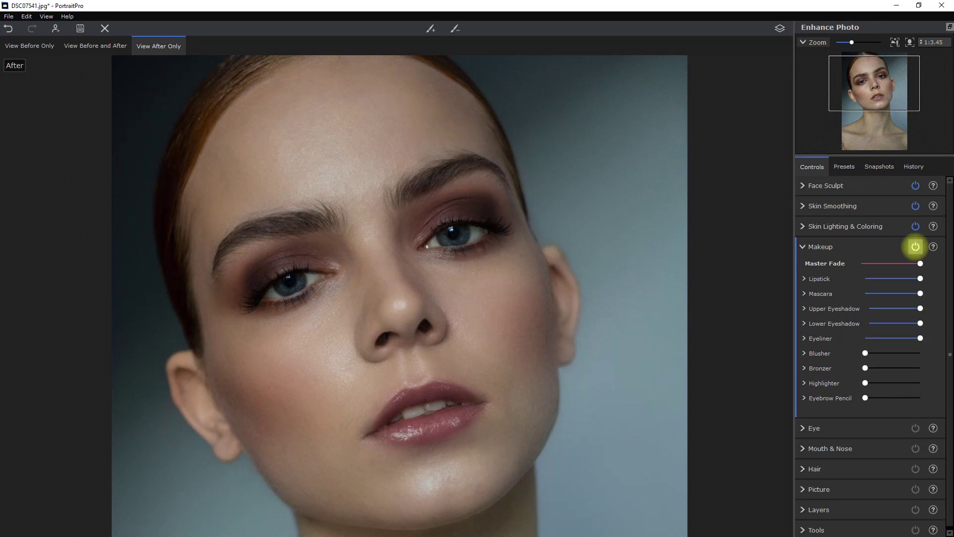
left_click(915, 247)
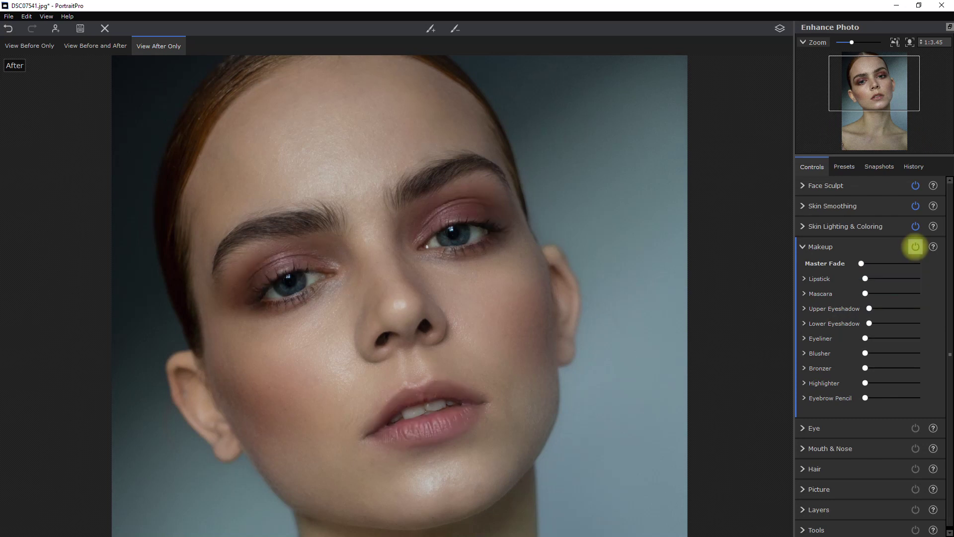
left_click(915, 247)
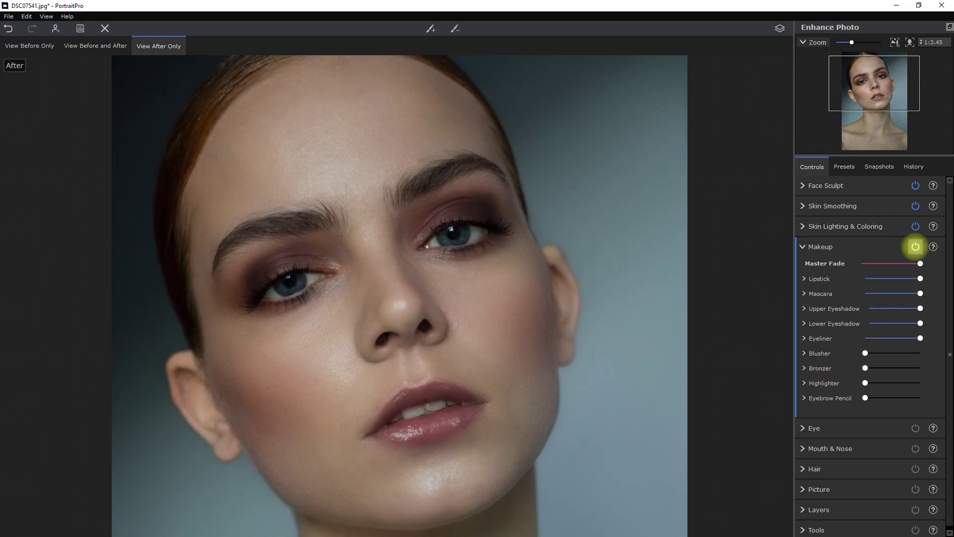
- Reduce the Makeup Master Fade to about 10 and collapse the Makeup section
left_click_drag(919, 264, 867, 263)
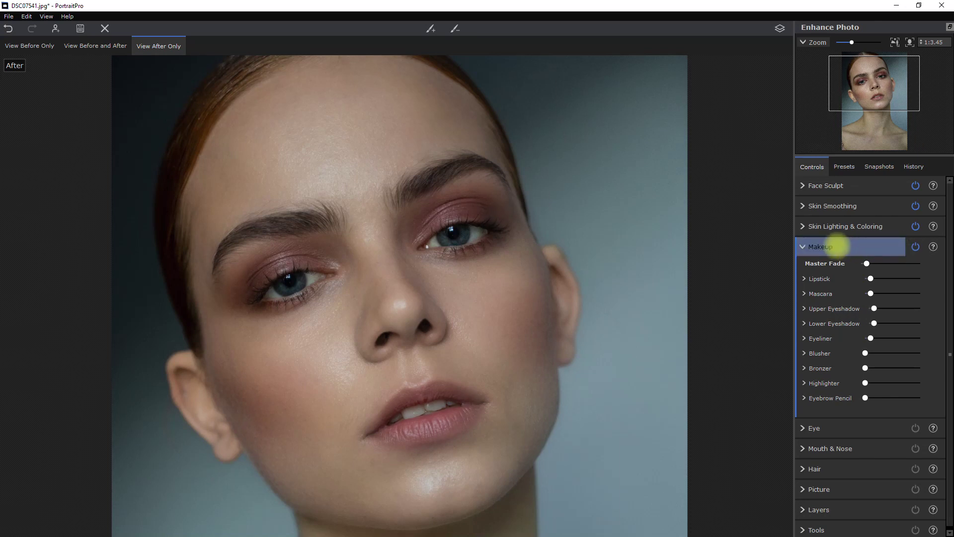
left_click(845, 246)
- Try the Eye enhancement at full Master Fade strength and at 13, comparing the effect off and on
left_click(848, 259)
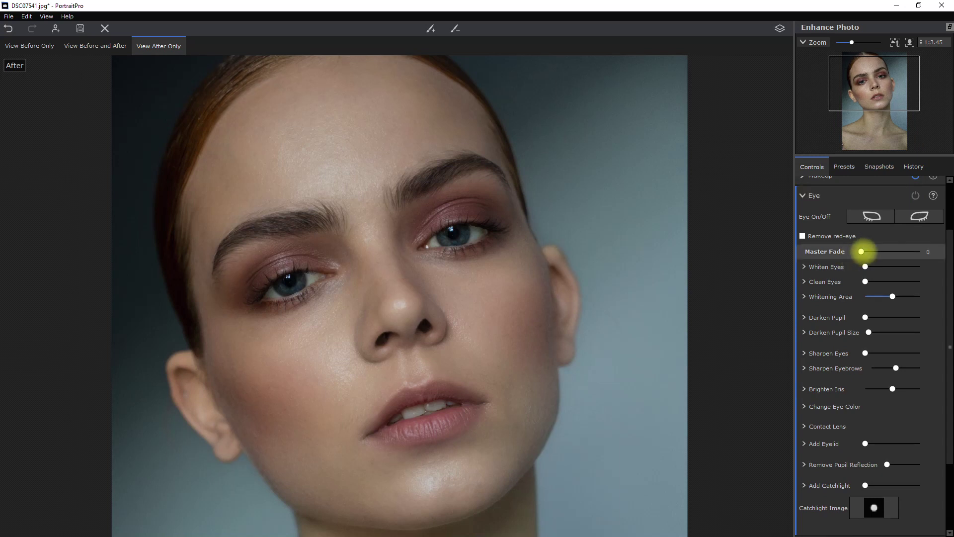
left_click_drag(861, 251, 949, 267)
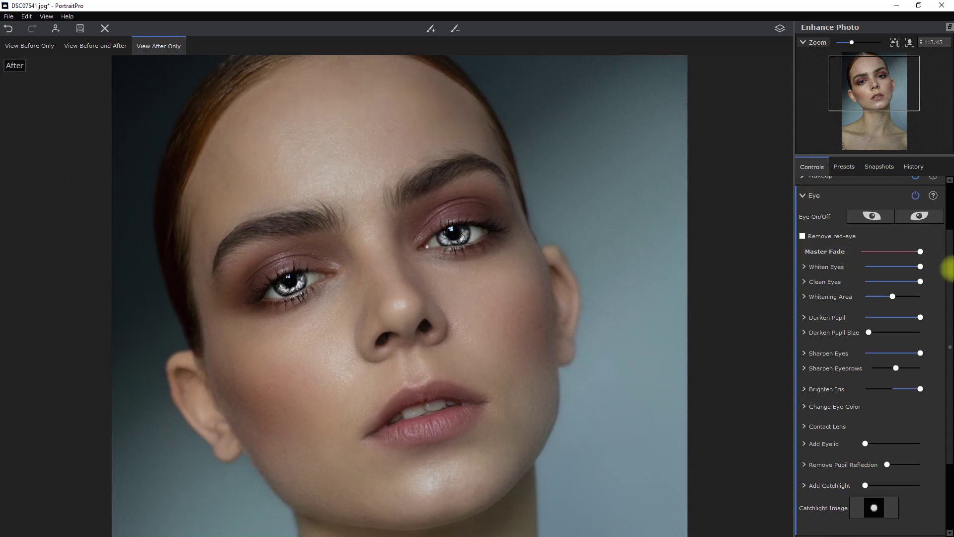
left_click_drag(920, 252, 868, 251)
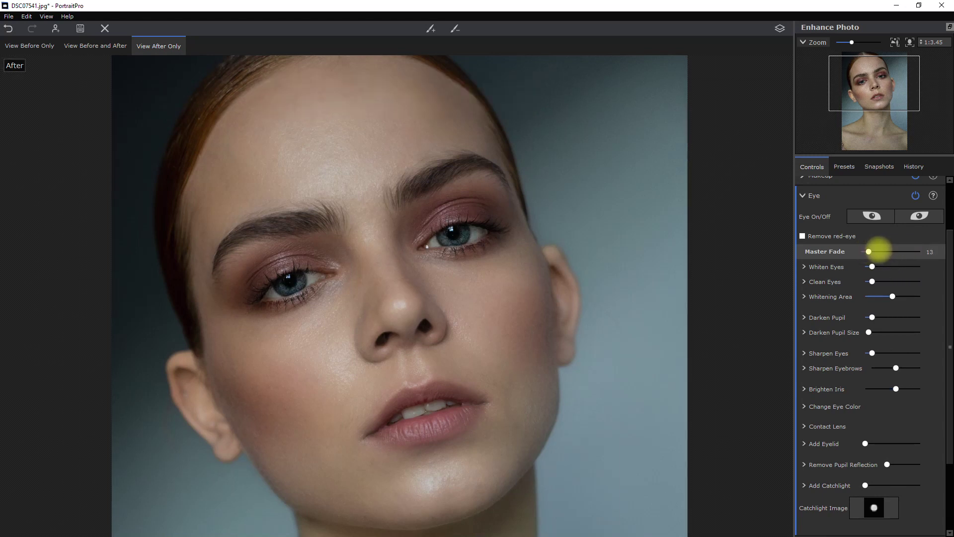
left_click(915, 195)
left_click(916, 195)
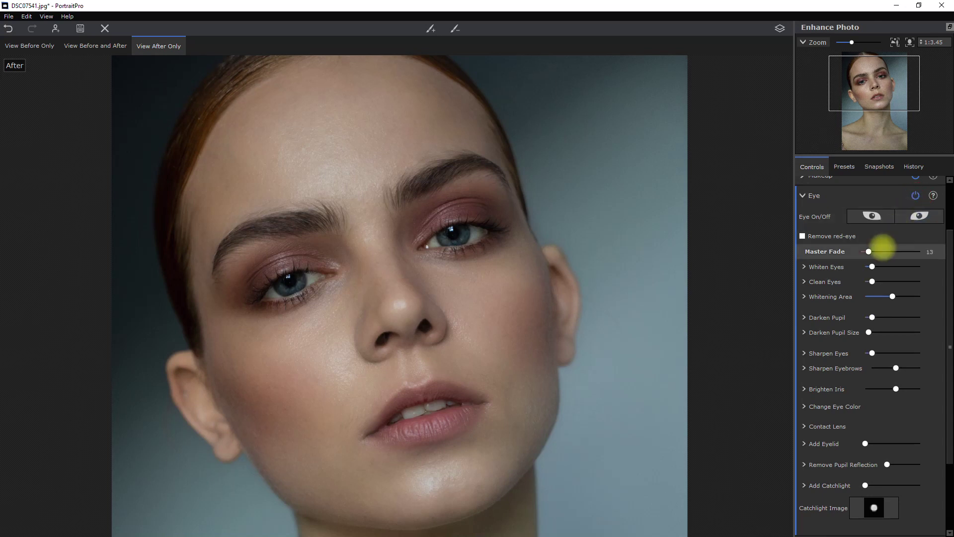
- Set the Eye Master Fade to 24 and compare the eyes with the effect off and on
left_click_drag(869, 252, 875, 252)
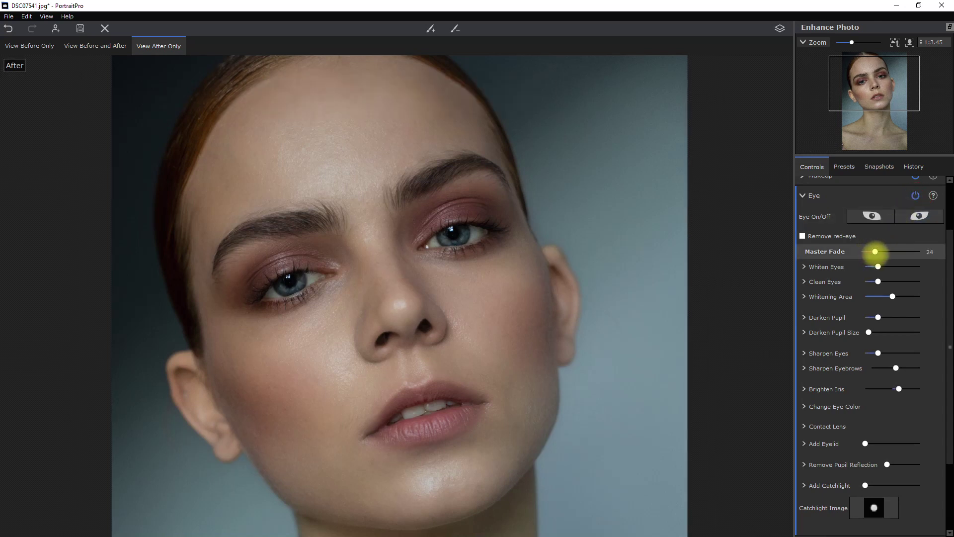
left_click(915, 195)
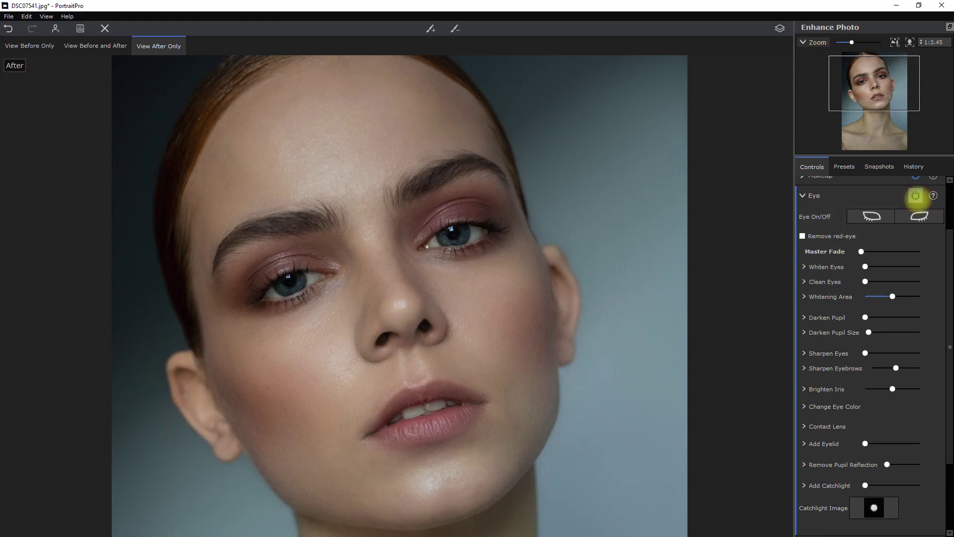
left_click(915, 195)
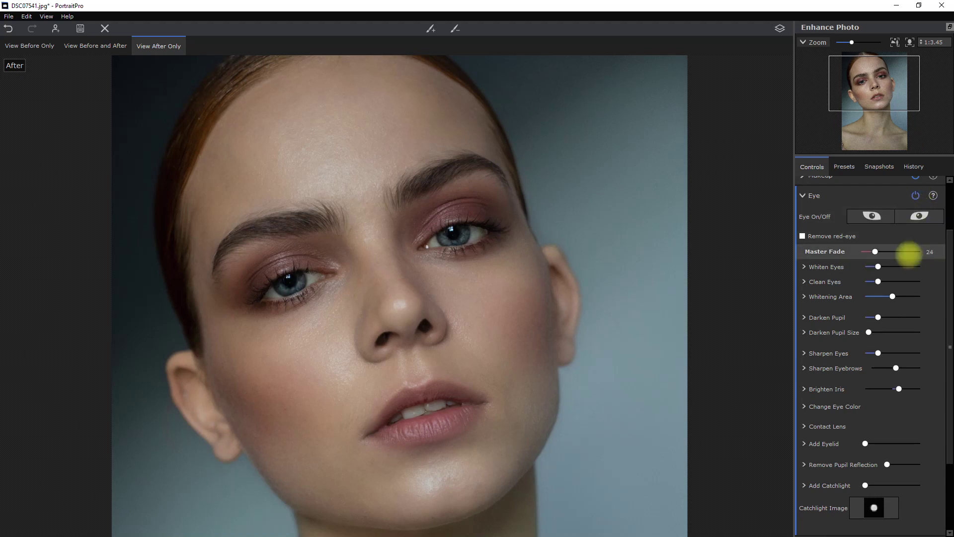
- Raise Whiten Eyes and set Clean Eyes to about 59, then collapse the Eye section after comparing the effect off and on
left_click_drag(877, 266, 939, 283)
left_click_drag(920, 267, 898, 281)
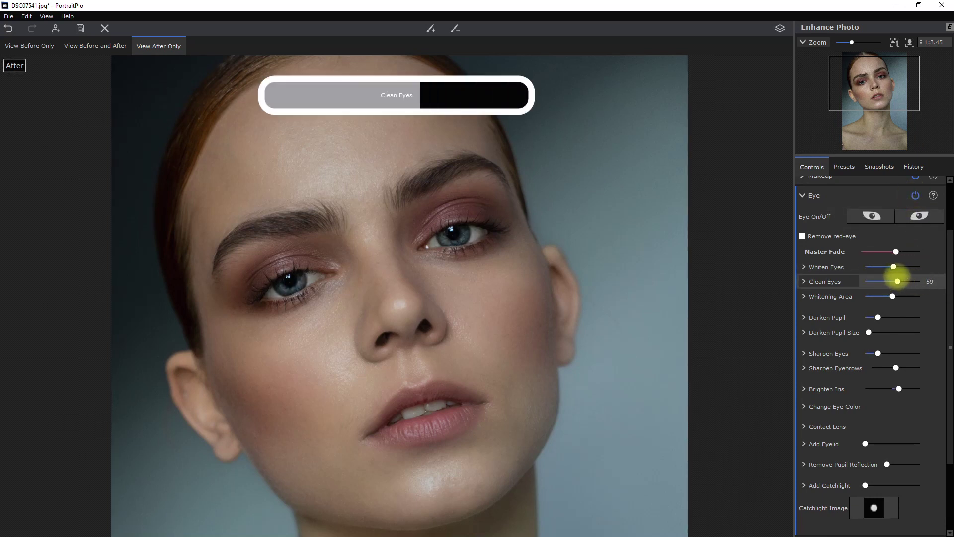
left_click(915, 195)
left_click(915, 195)
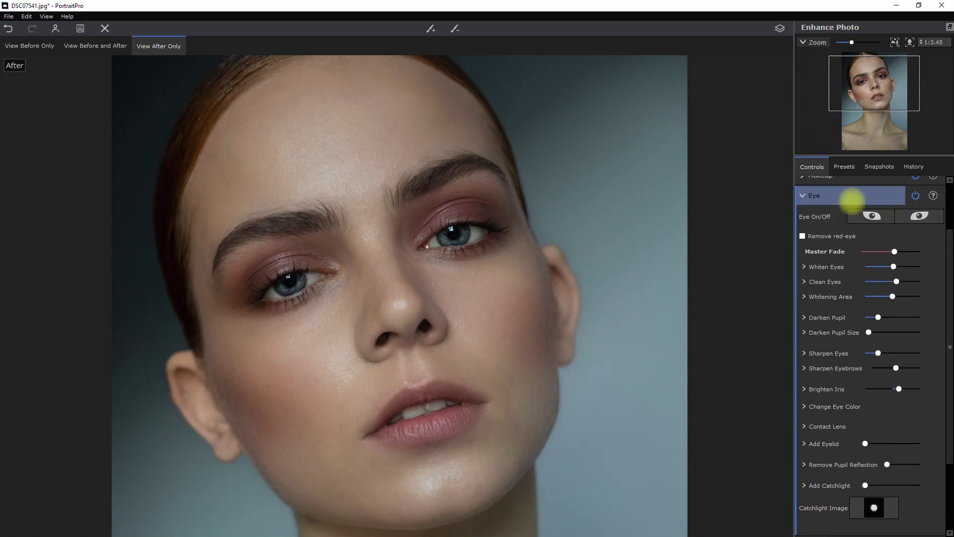
left_click(848, 196)
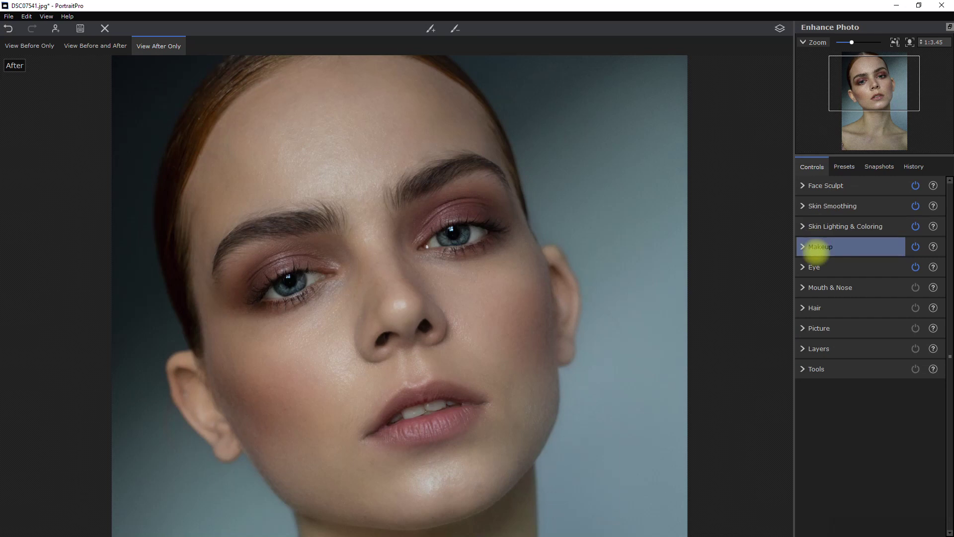
- Try the Mouth & Nose Master Fade at 74 and compare the portrait with the effect off and on
left_click(867, 287)
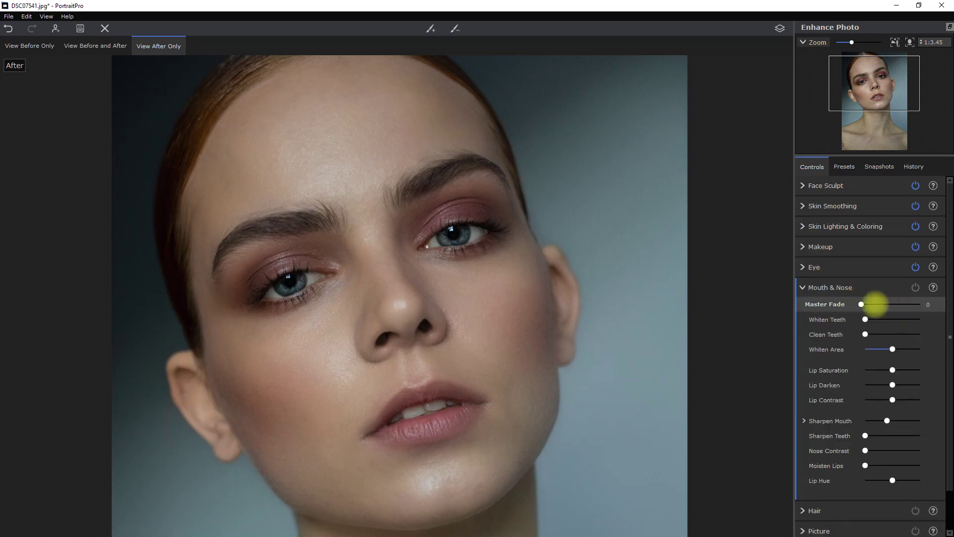
left_click_drag(861, 304, 905, 300)
left_click(913, 287)
left_click(915, 287)
left_click(914, 287)
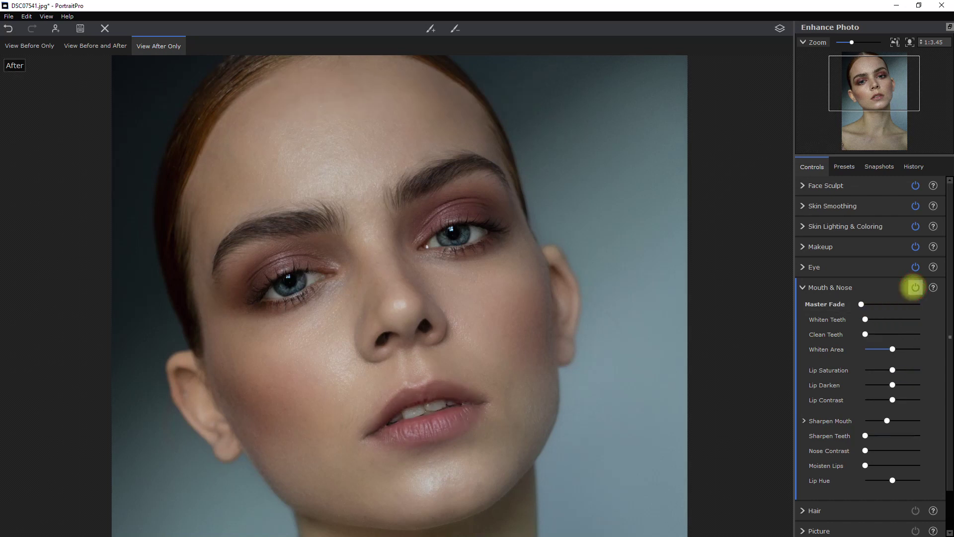
left_click(914, 287)
- Reduce the Mouth & Nose Master Fade to about 30 and collapse the section
mouse_move(904, 304)
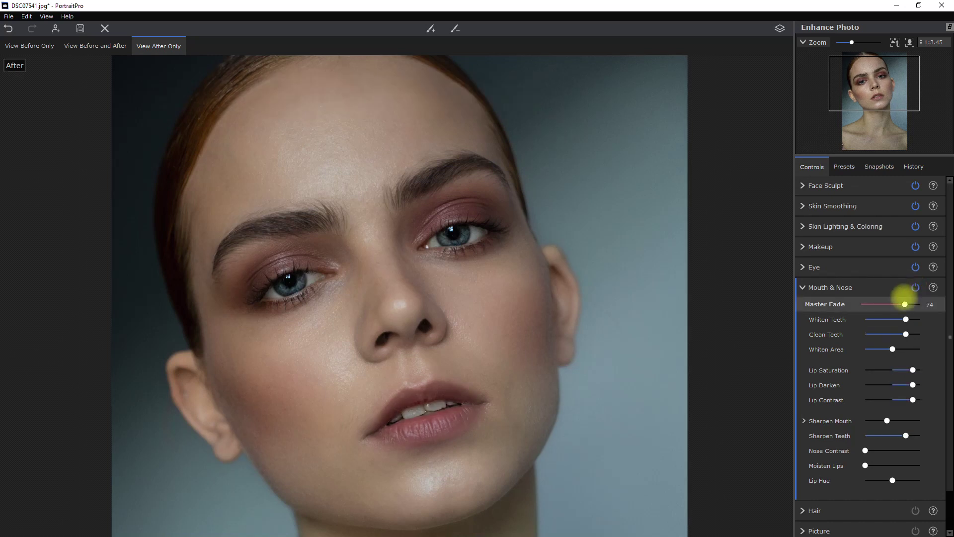
left_click_drag(904, 304, 881, 304)
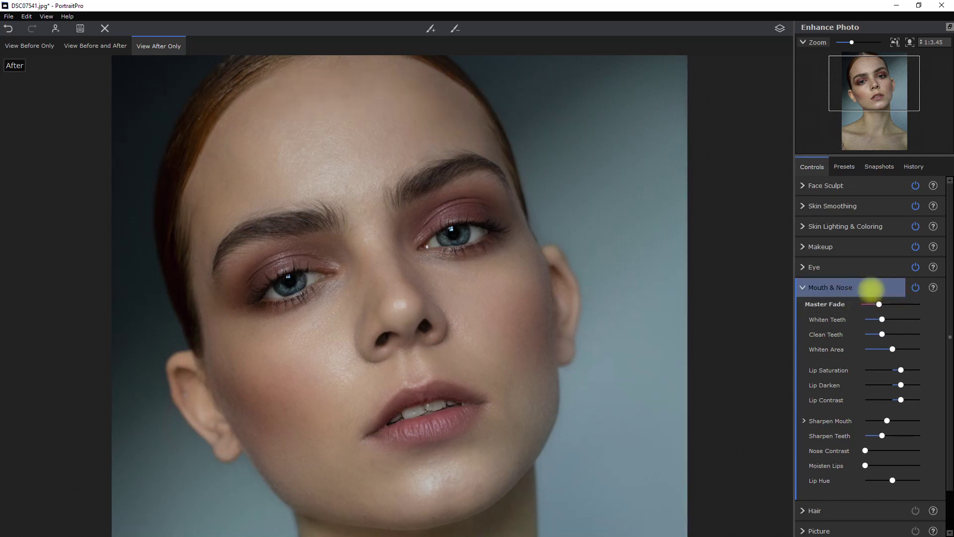
left_click(871, 288)
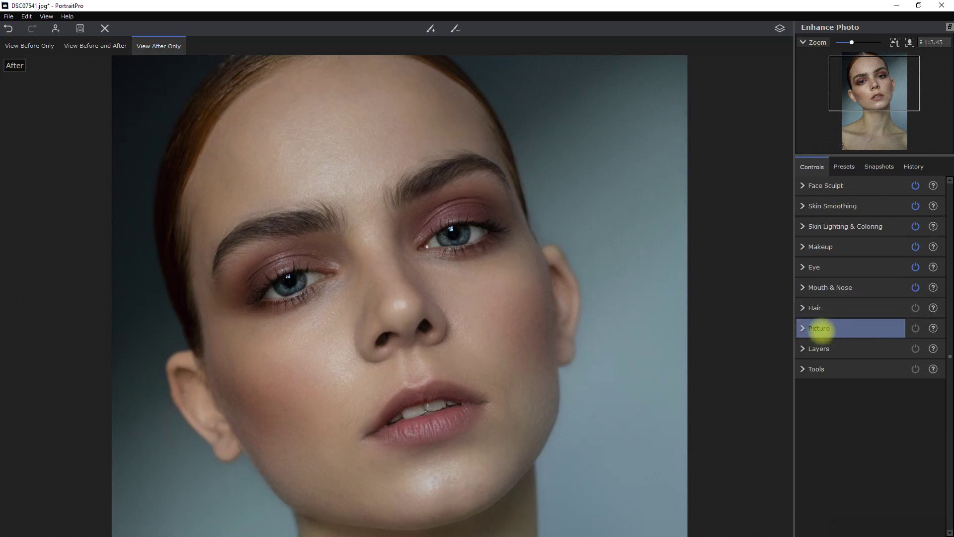
- Set the Picture Master Fade to about 15, check the effect off and on, and collapse the section
left_click(820, 328)
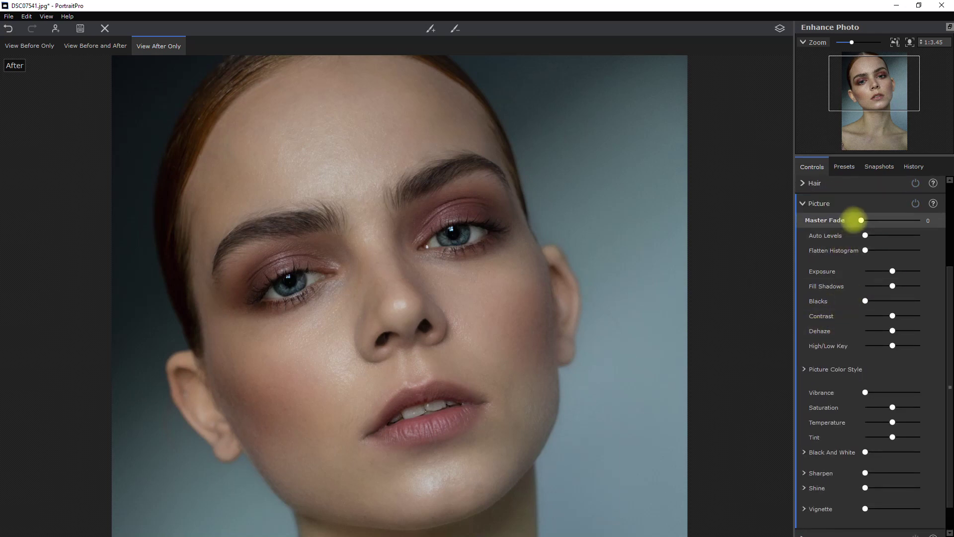
mouse_move(860, 219)
left_mouse_down()
mouse_move(948, 236)
mouse_move(870, 220)
left_mouse_up()
left_click(913, 203)
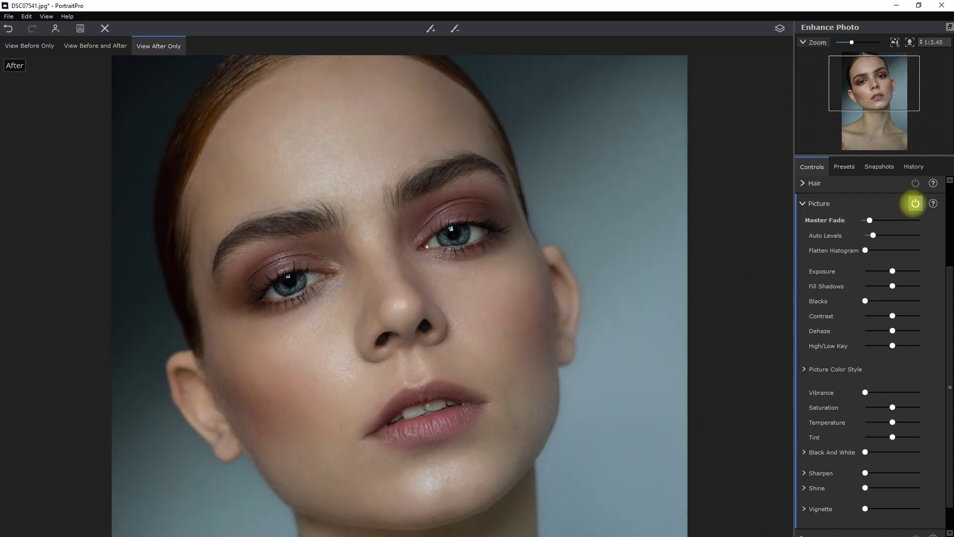
left_click(862, 202)
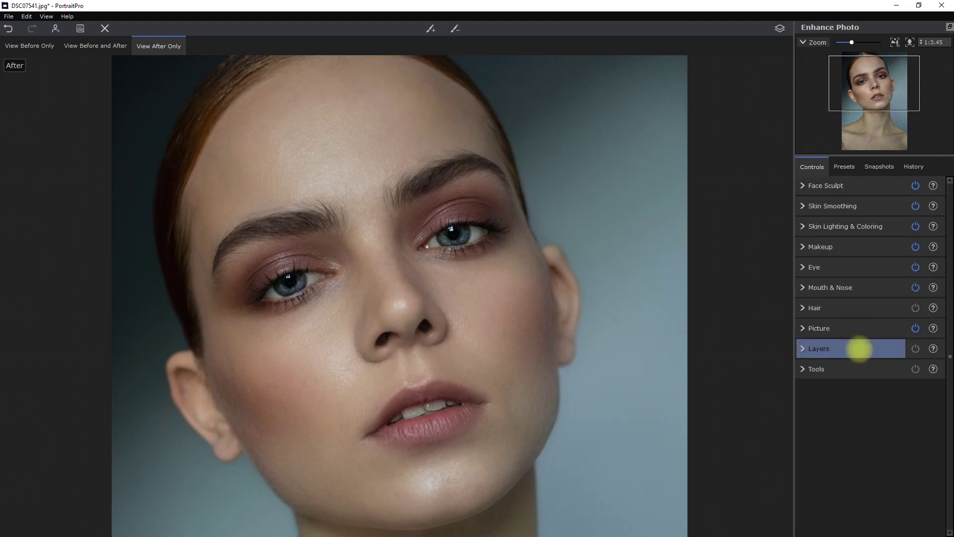
- Look through the available options of the Layers and Tools sections
left_click(835, 349)
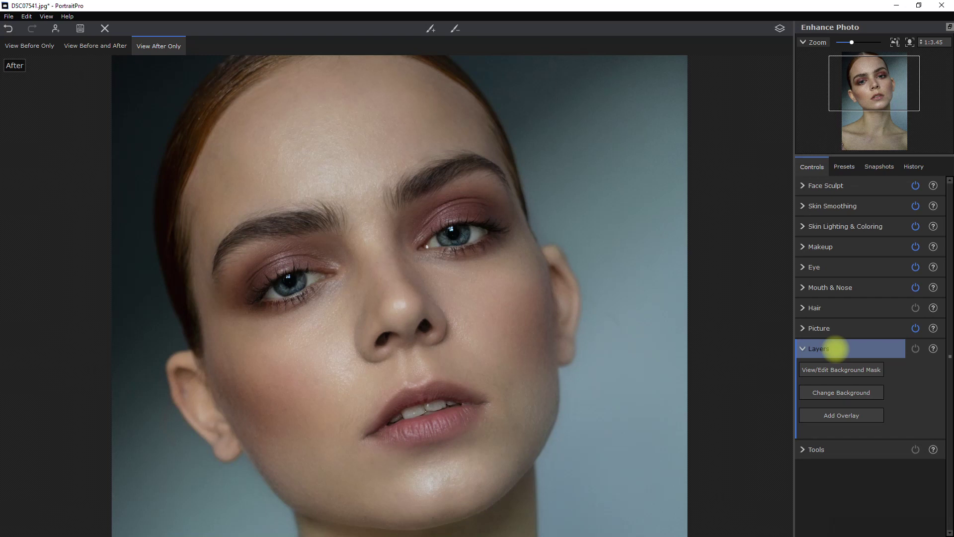
left_click(835, 349)
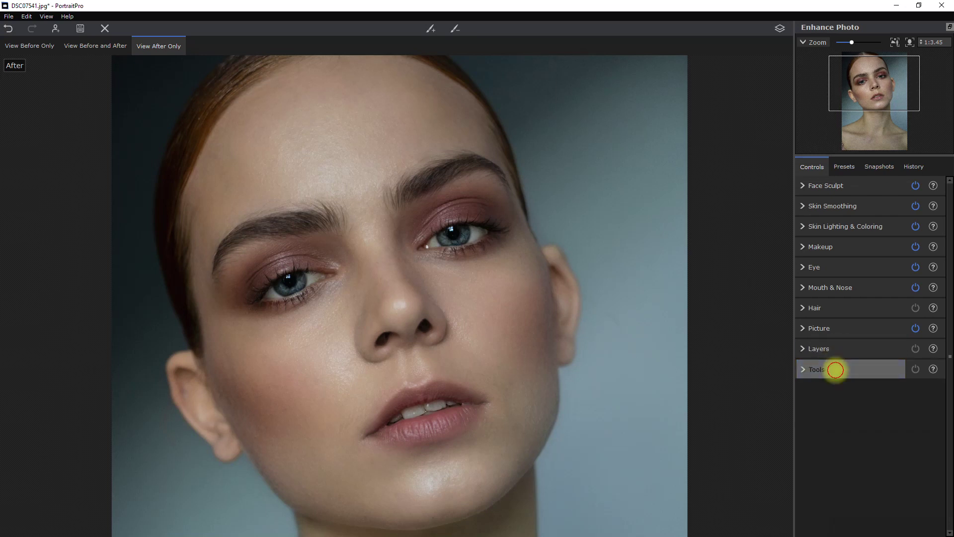
left_click(835, 370)
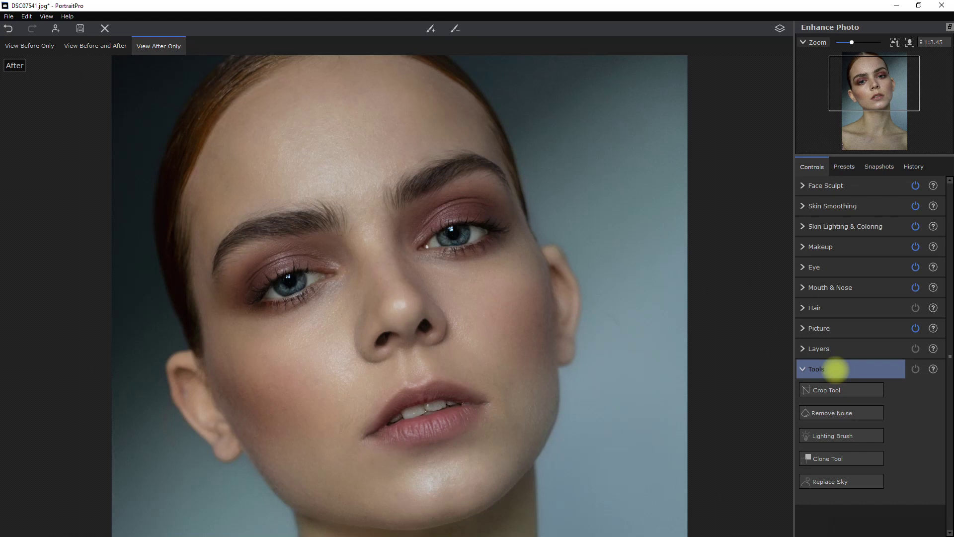
left_click(836, 369)
- Compare the finished retouch with the original by toggling the before image, close up on the face and side by side
scroll(572, 298, "down", 1)
left_click(780, 28)
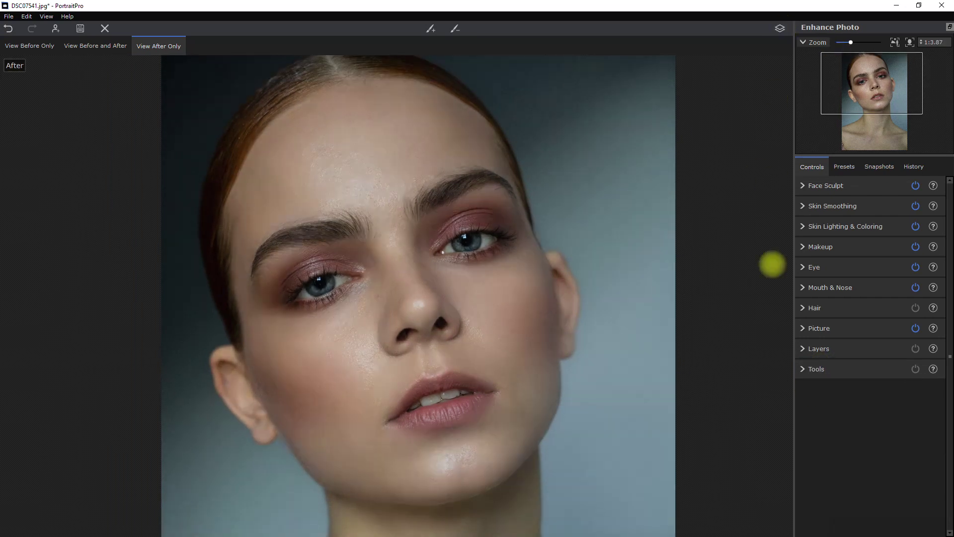
left_click(780, 29)
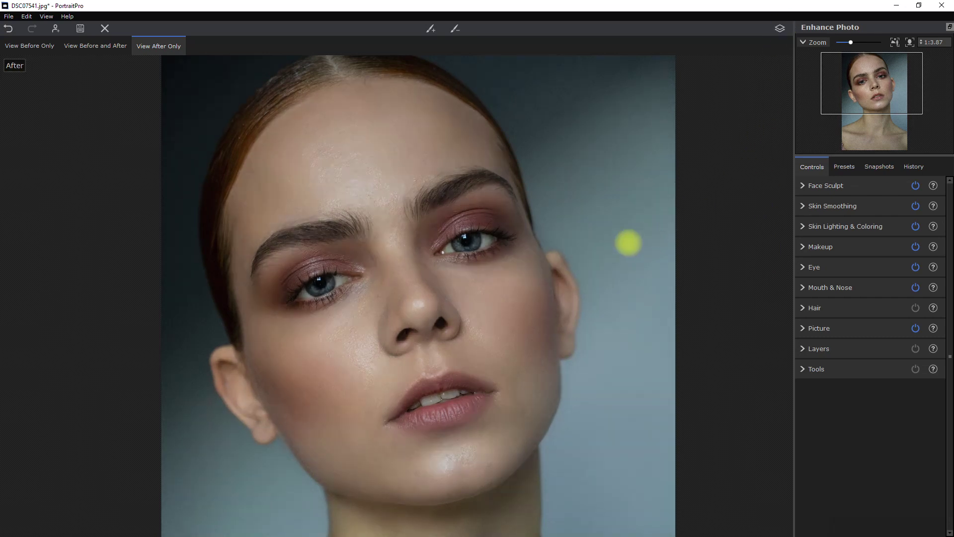
scroll(460, 249, "up", 3)
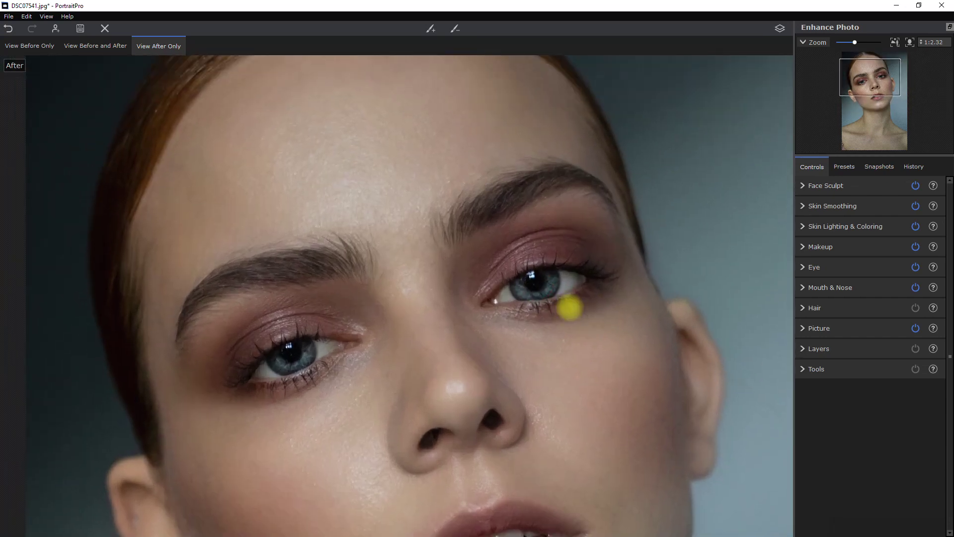
left_click(780, 28)
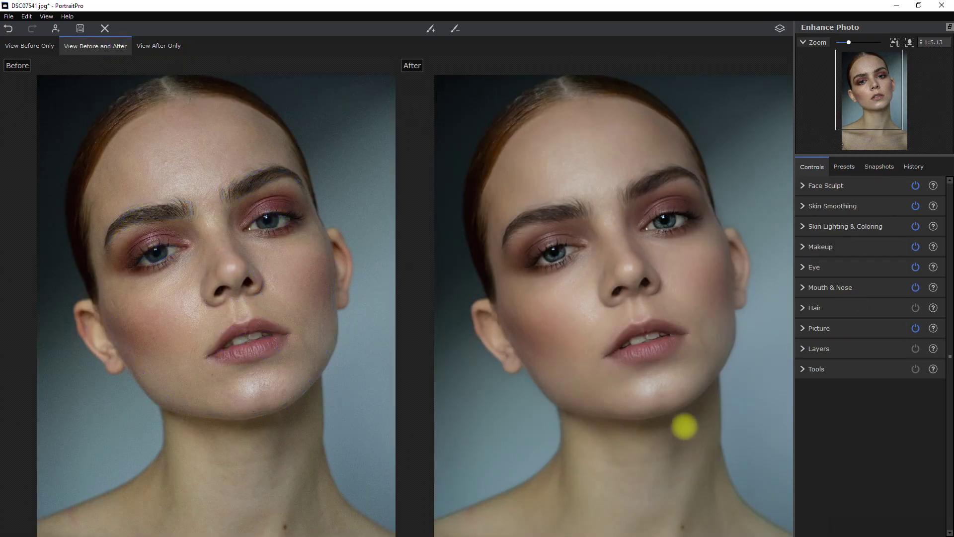
left_click_drag(646, 383, 639, 345)
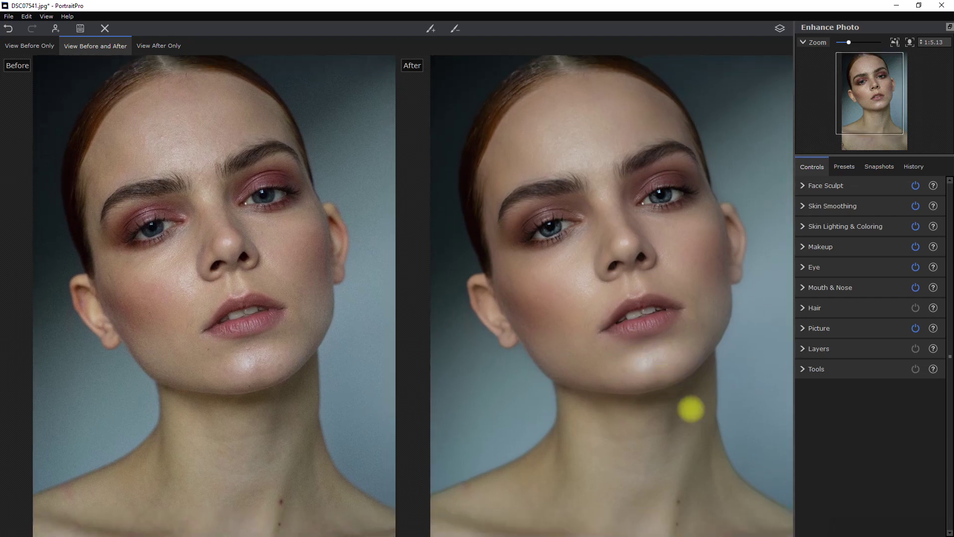
scroll(691, 408, "up", 4)
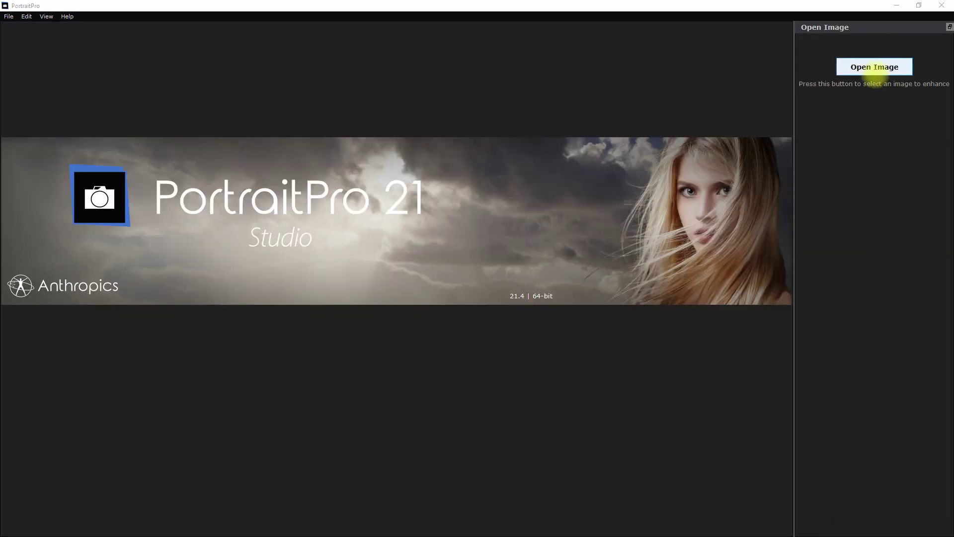
- Open the image MG_3869.jpg for enhancement and apply the Standard preset
left_click(875, 66)
left_click(237, 265)
left_click(445, 326)
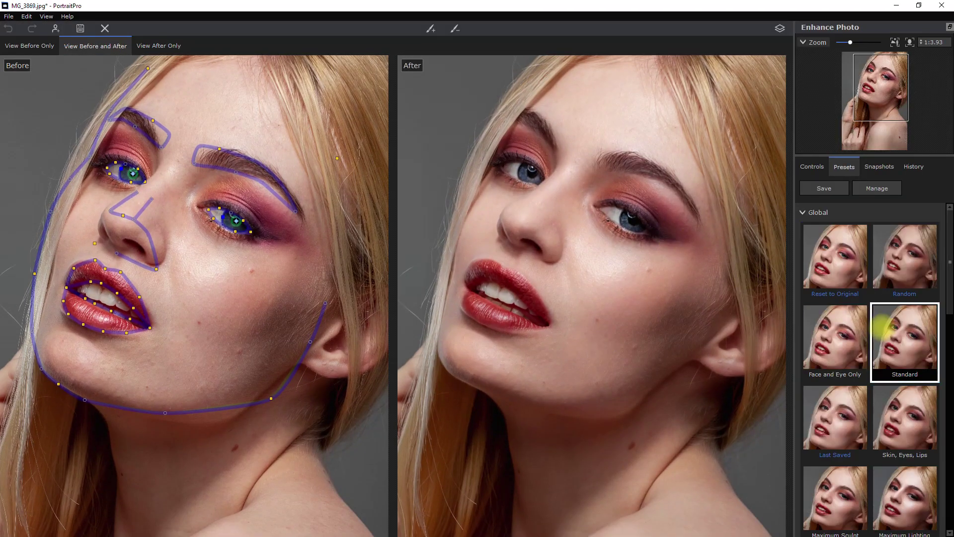
left_click(881, 328)
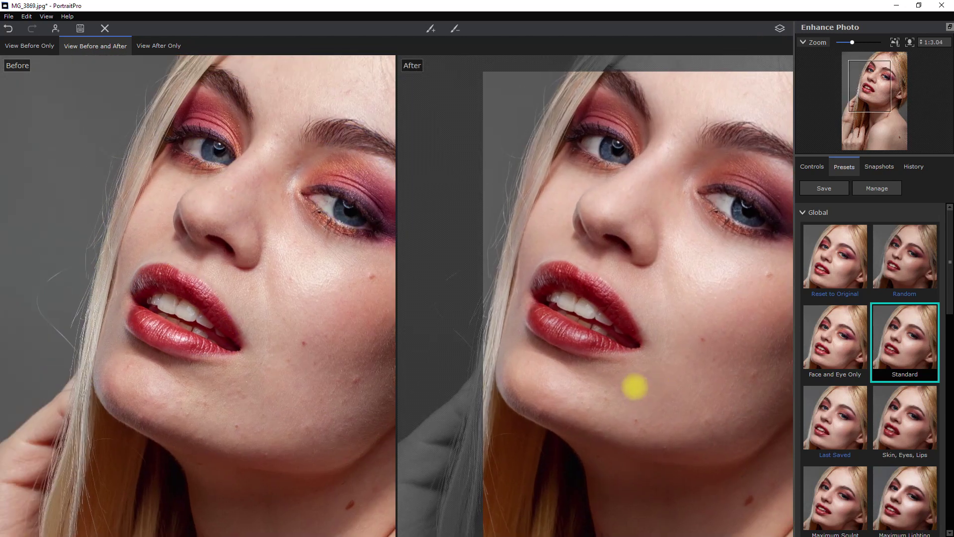
- Refine the detected feature outlines around the nose and both eyebrows on the before image
left_click(230, 303)
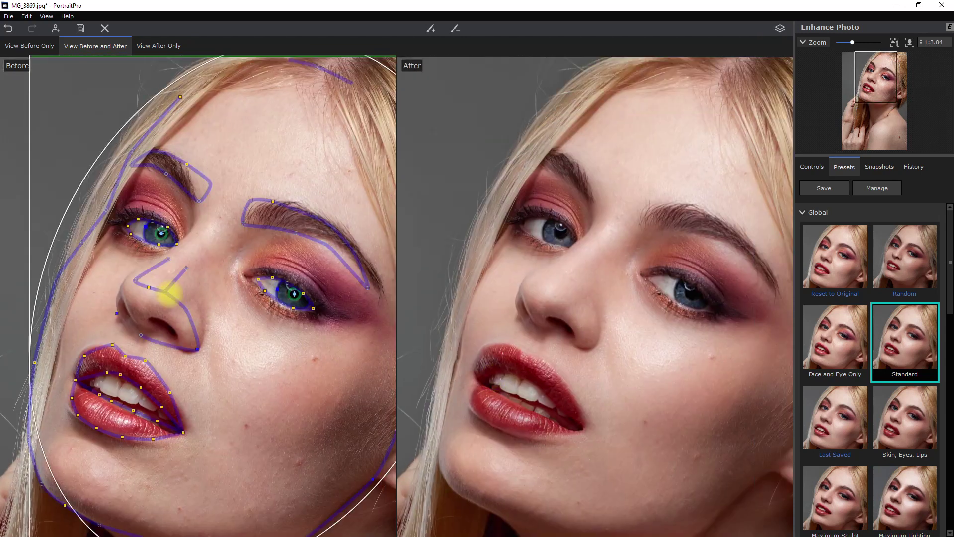
left_click_drag(162, 292, 192, 295)
left_click_drag(139, 333, 139, 328)
left_click_drag(198, 197, 191, 203)
left_click_drag(273, 201, 289, 202)
left_click_drag(364, 287, 376, 291)
scroll(276, 291, "up", 2)
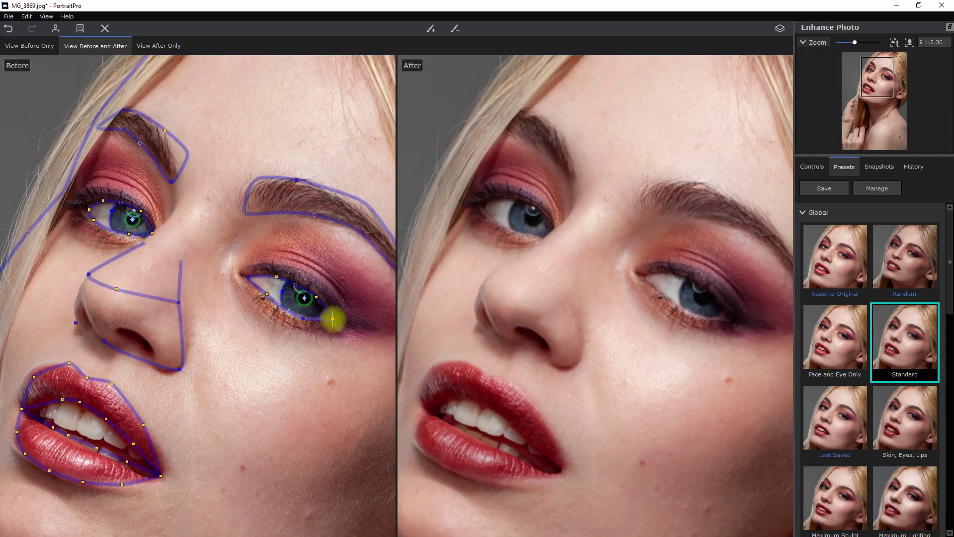
scroll(668, 413, "down", 3)
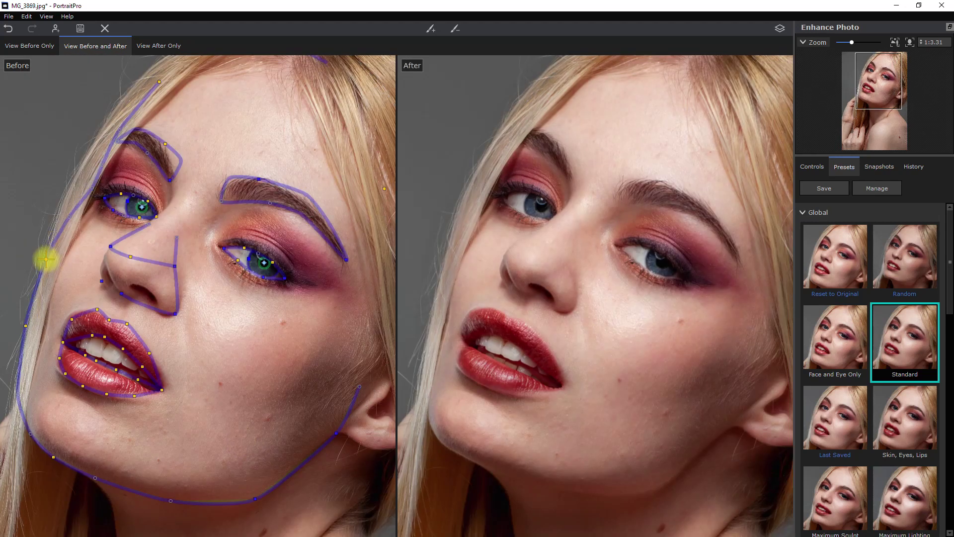
- Compare the Standard preset with the original photo and apply the Reset to Original preset
scroll(643, 347, "down", 1)
left_click(779, 28)
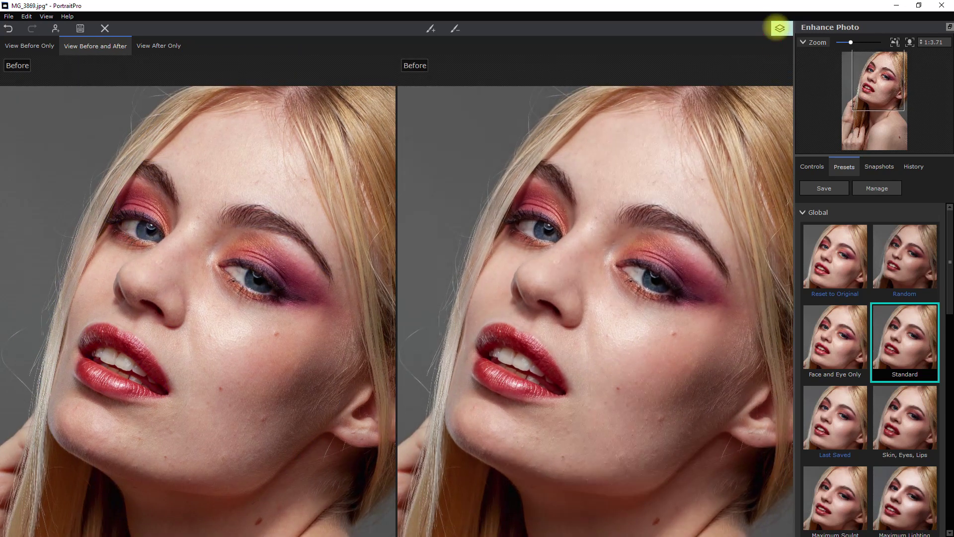
left_click(779, 28)
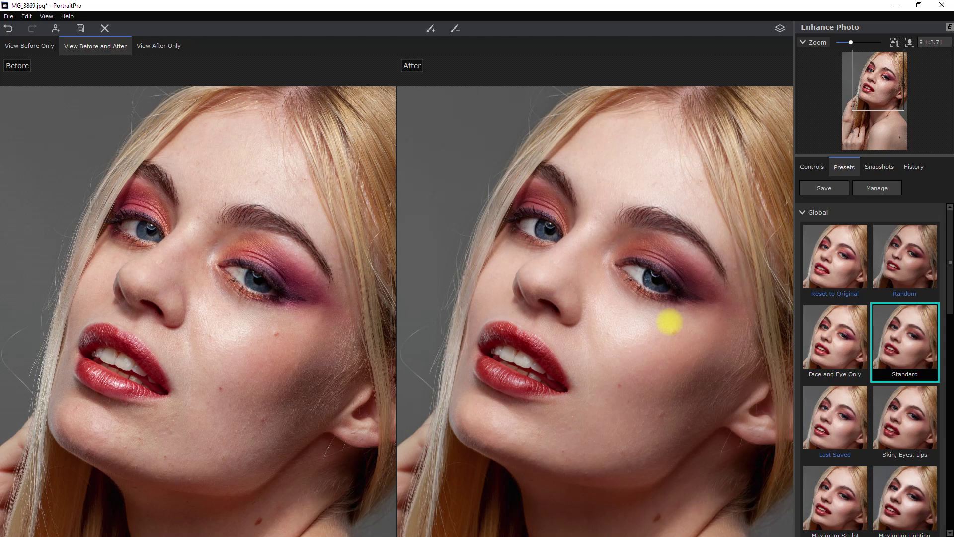
left_click(834, 256)
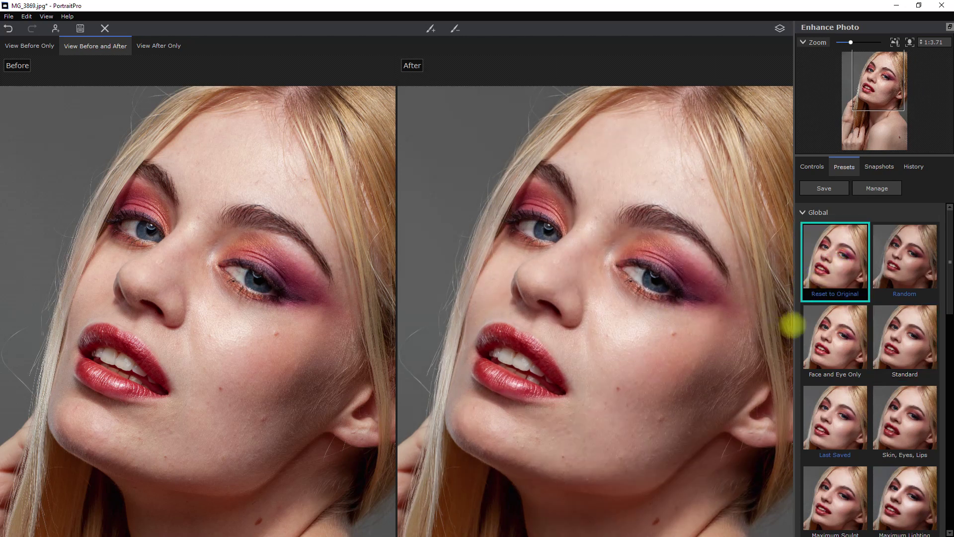
- Show the manual controls and only the after image, and remove the blemishes on the face and neck with the touch-up brush
left_click(812, 167)
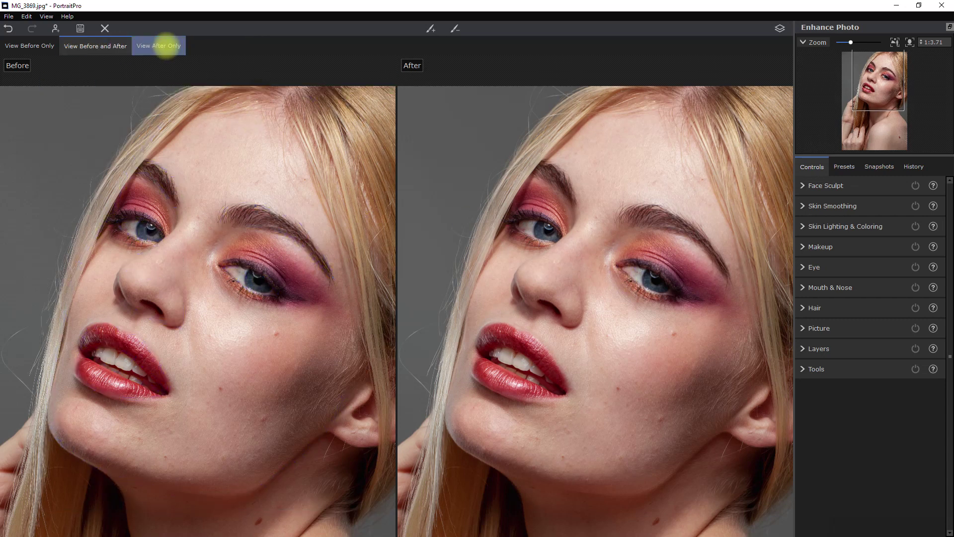
left_click(177, 46)
left_click_drag(449, 339, 451, 300)
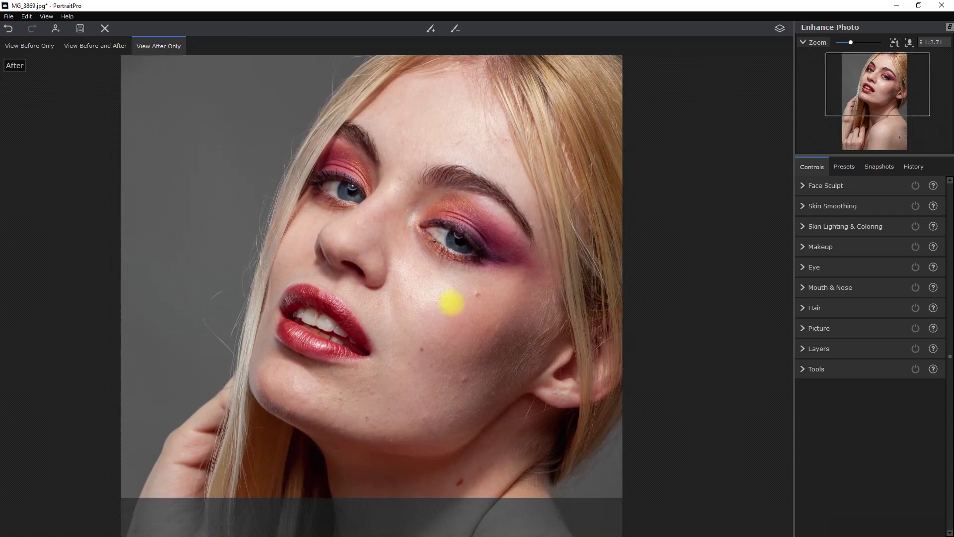
left_click(430, 28)
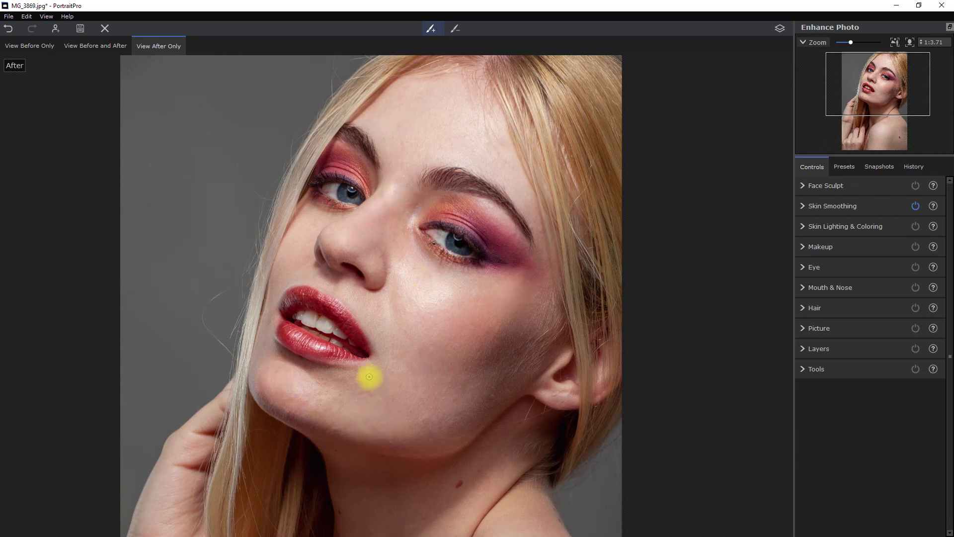
left_click_drag(452, 466, 438, 340)
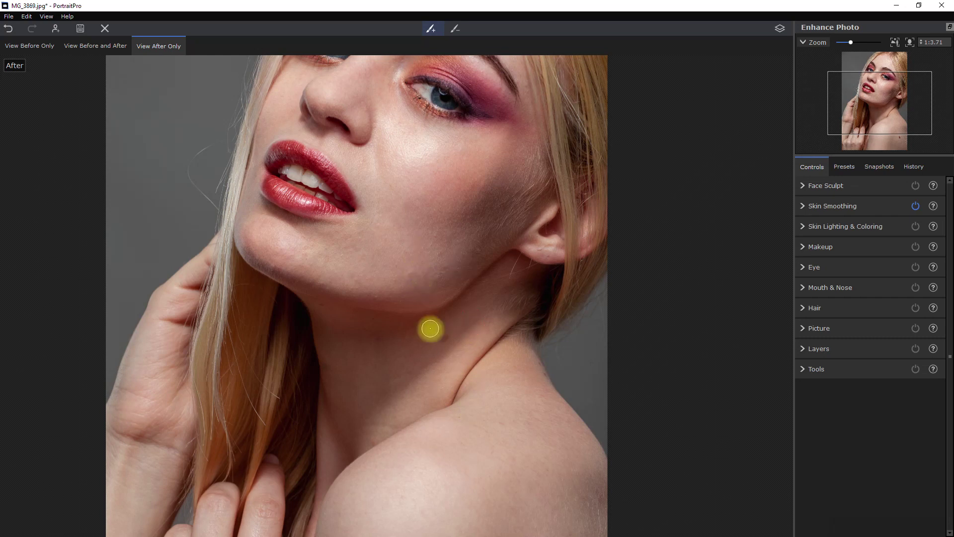
mouse_move(431, 30)
- Compare the blemish-free portrait with the original photo, checking the face and neck
scroll(405, 383, "down", 2)
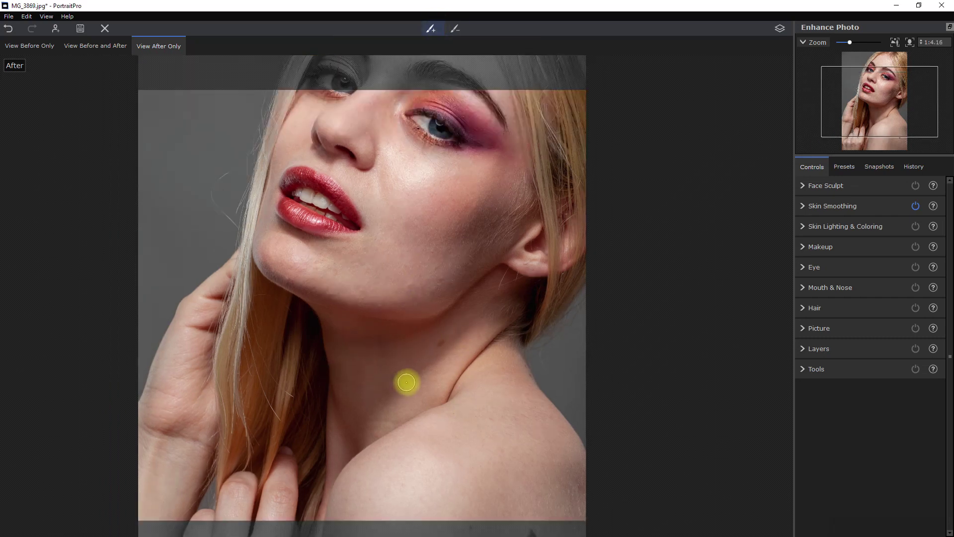
scroll(421, 258, "up", 2)
left_click(779, 28)
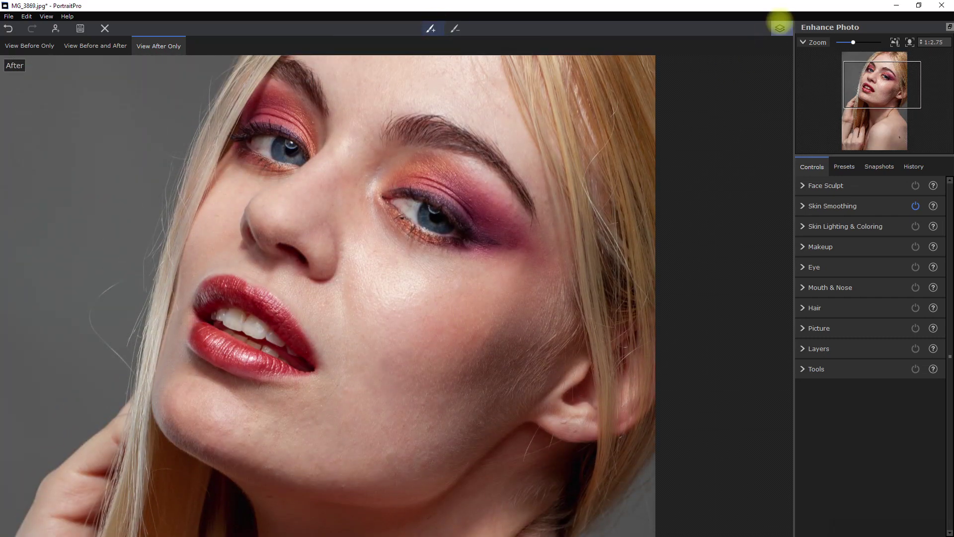
scroll(477, 239, "down", 1)
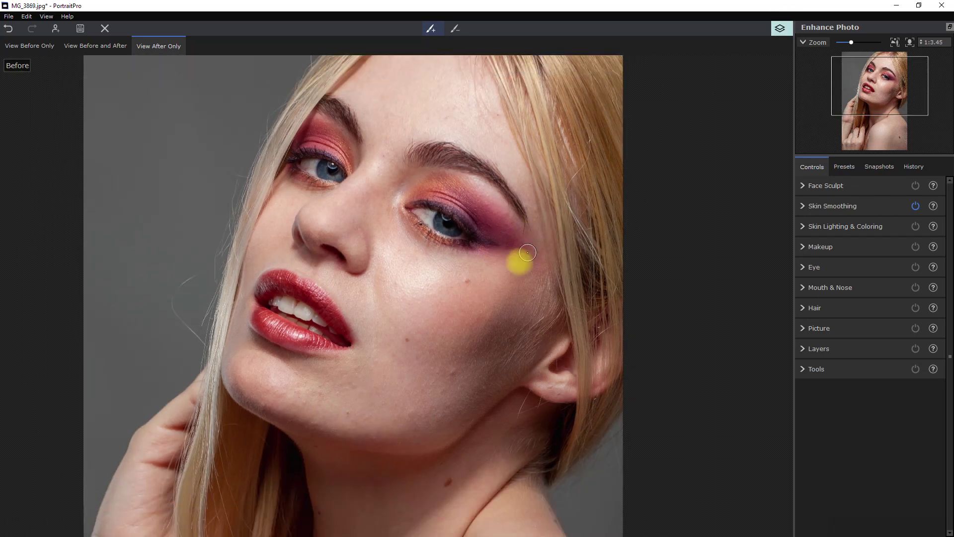
- Apply Skin Smoothing at a Master Fade of 100, reduce it to roughly half strength, and compare the skin with the original photo
left_click(801, 206)
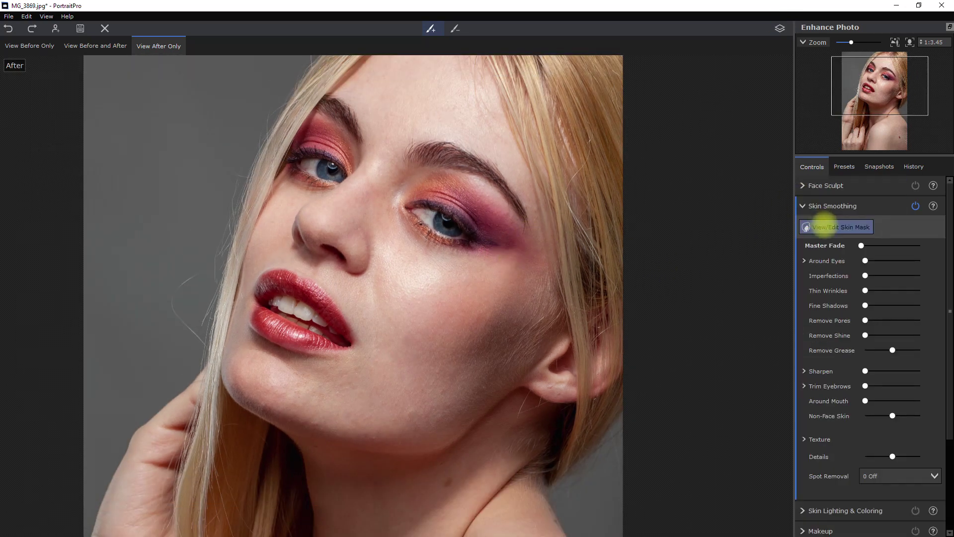
left_click_drag(873, 245, 921, 248)
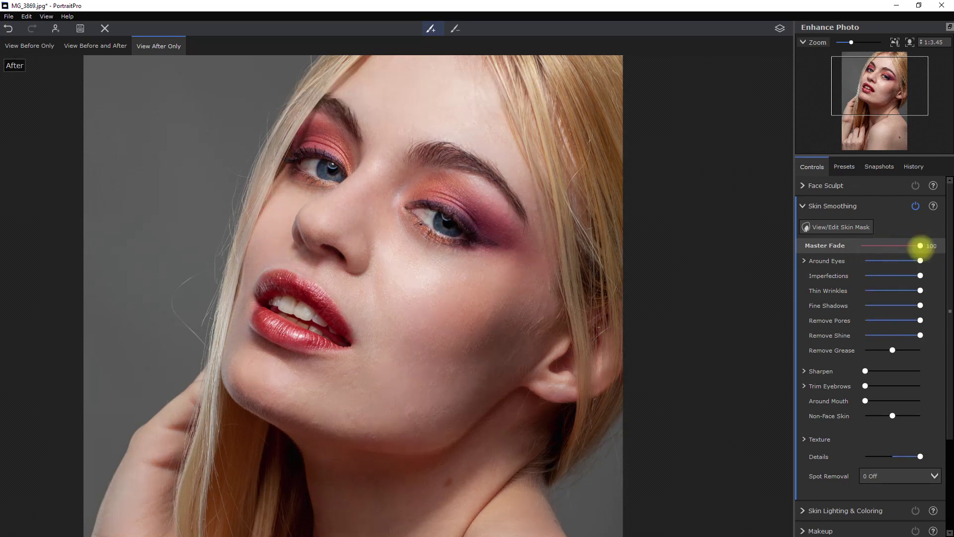
left_click(780, 28)
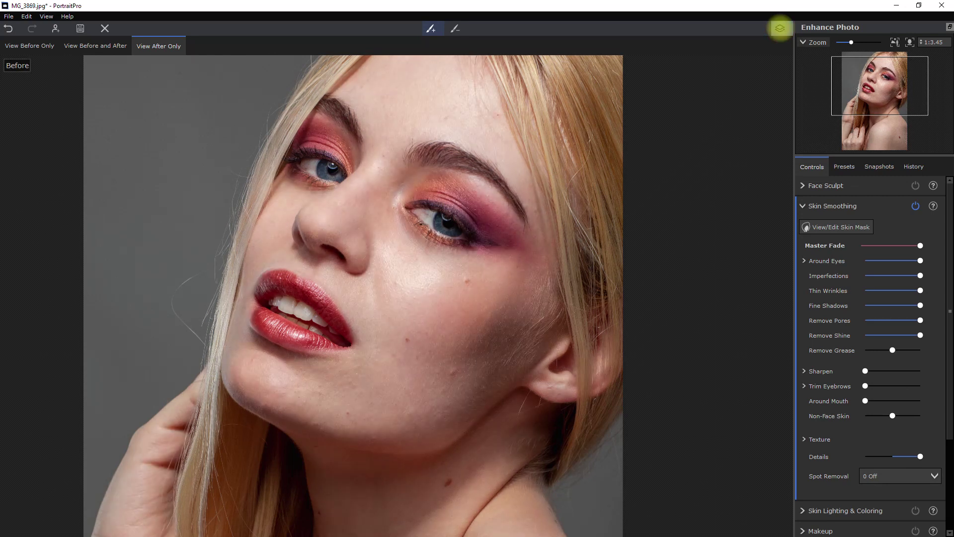
left_click_drag(920, 246, 889, 246)
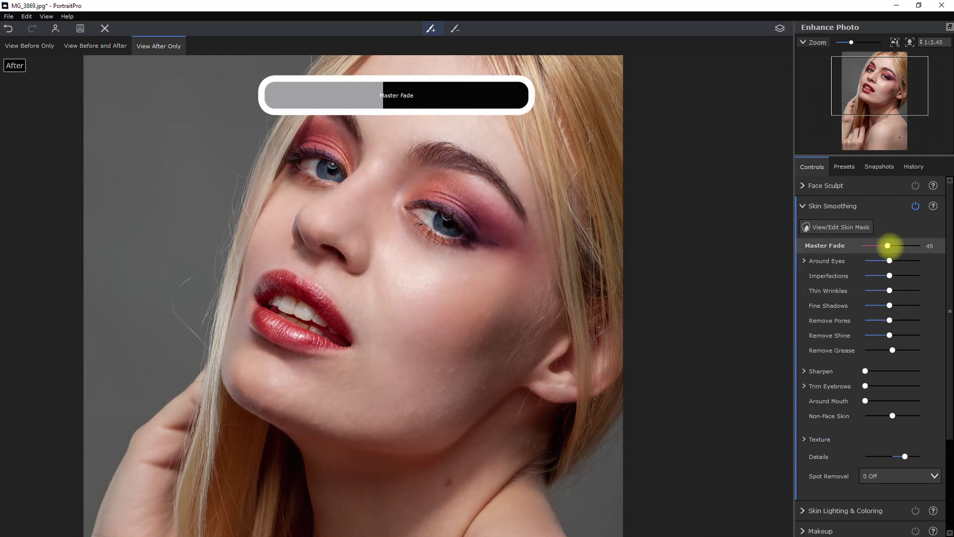
left_click(780, 28)
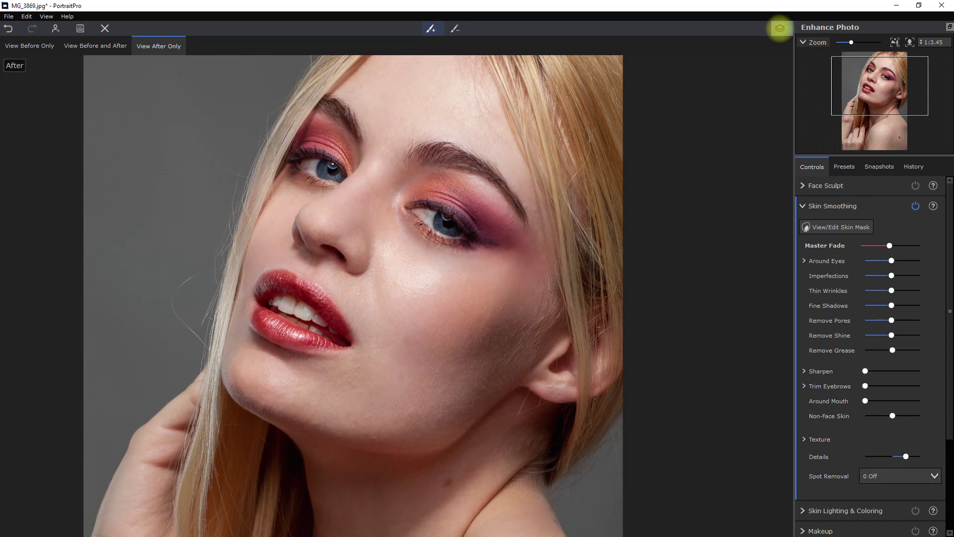
left_click(801, 208)
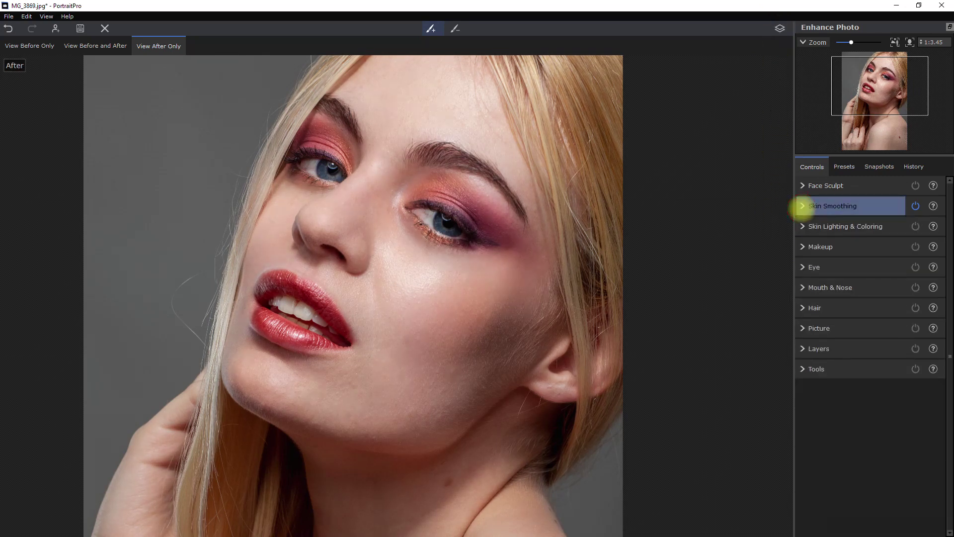
- Raise the Face Sculpt Master Fade slightly above zero and check the reshaping by switching the effect off and on
left_click(801, 185)
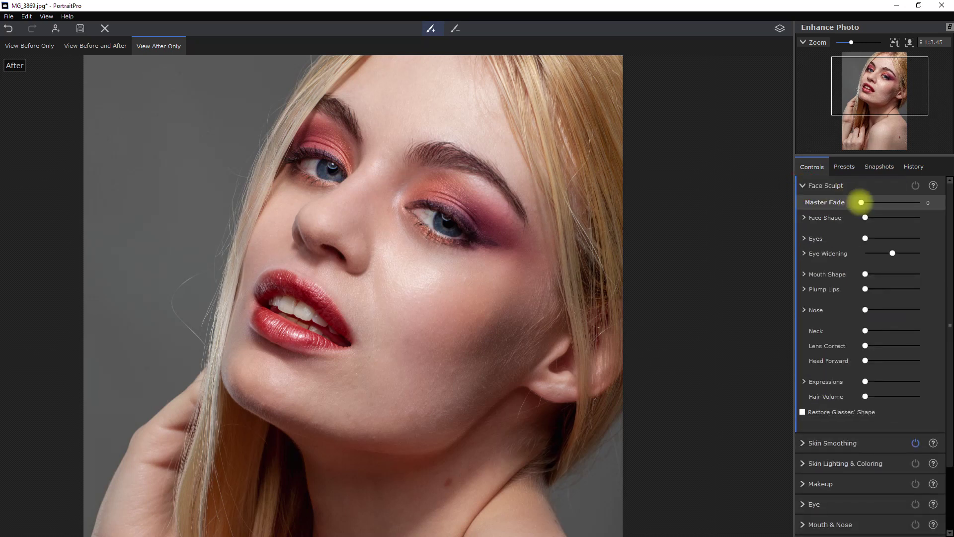
left_click_drag(861, 203, 866, 201)
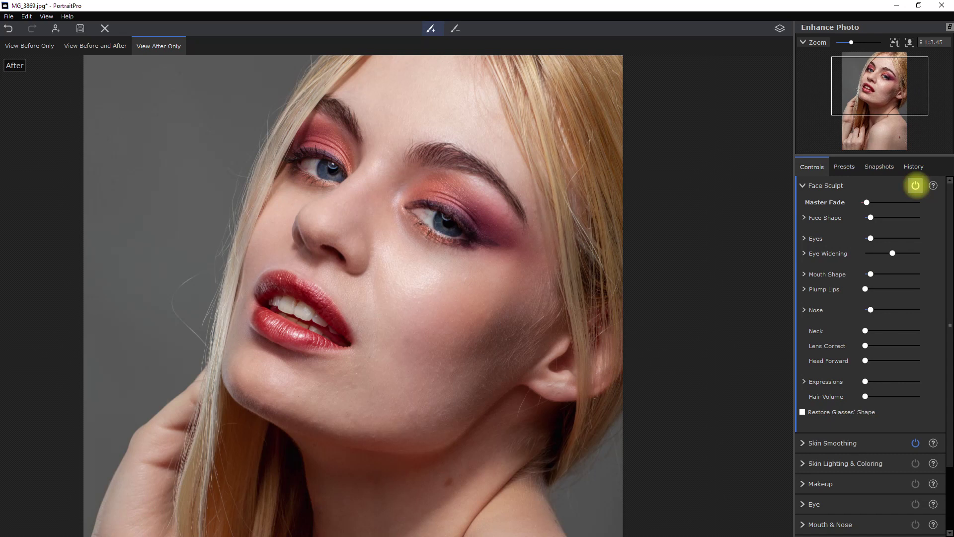
left_click(915, 185)
- Raise the Skin Lighting & Coloring Master Fade slightly above zero and check the effect by switching it off and on
left_click(805, 224)
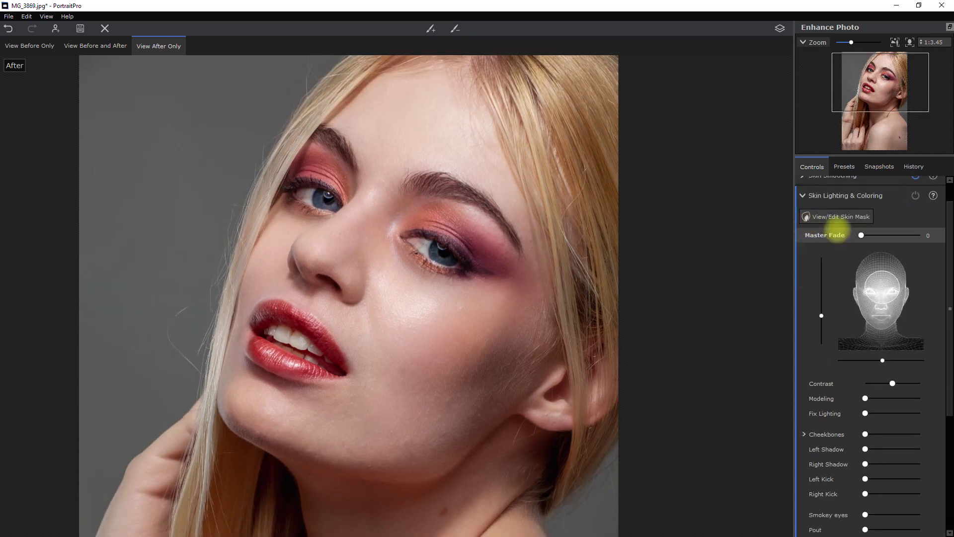
left_click_drag(861, 235, 865, 235)
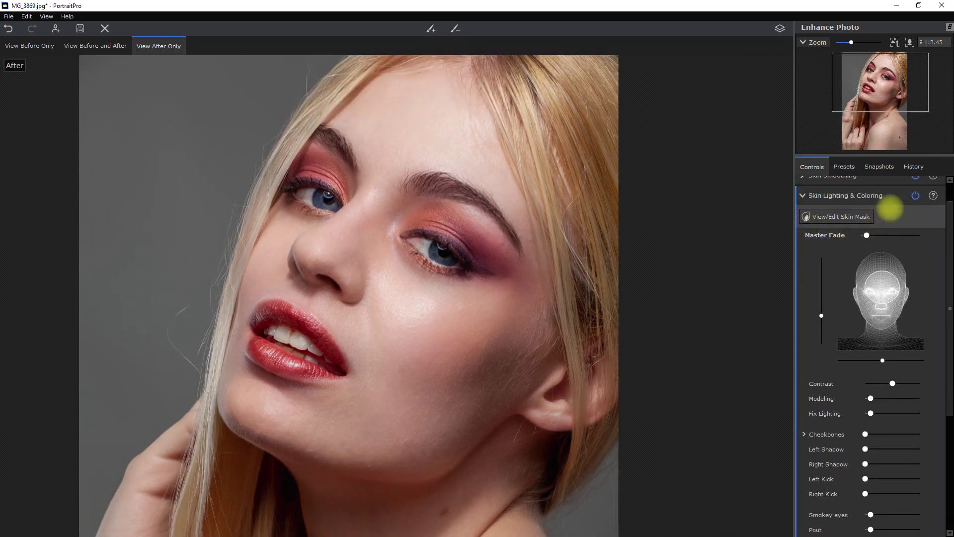
left_click(914, 195)
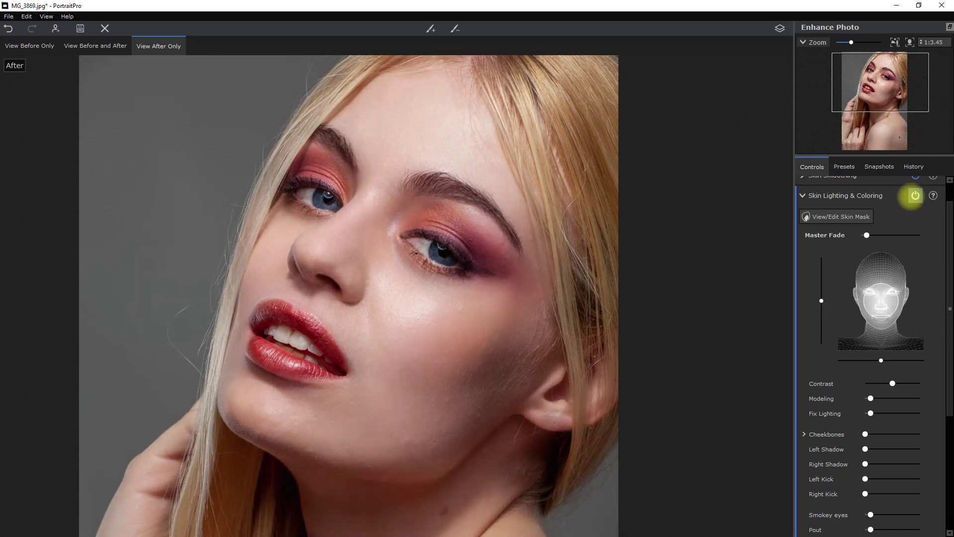
left_click(805, 195)
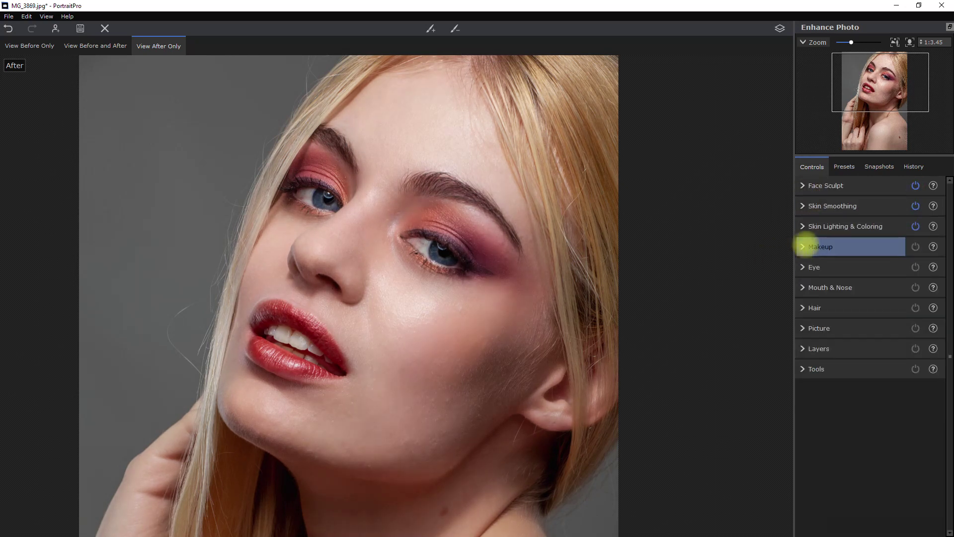
- Set the Eye Master Fade to 30 and check the eye enhancement by switching it off and on
left_click(803, 268)
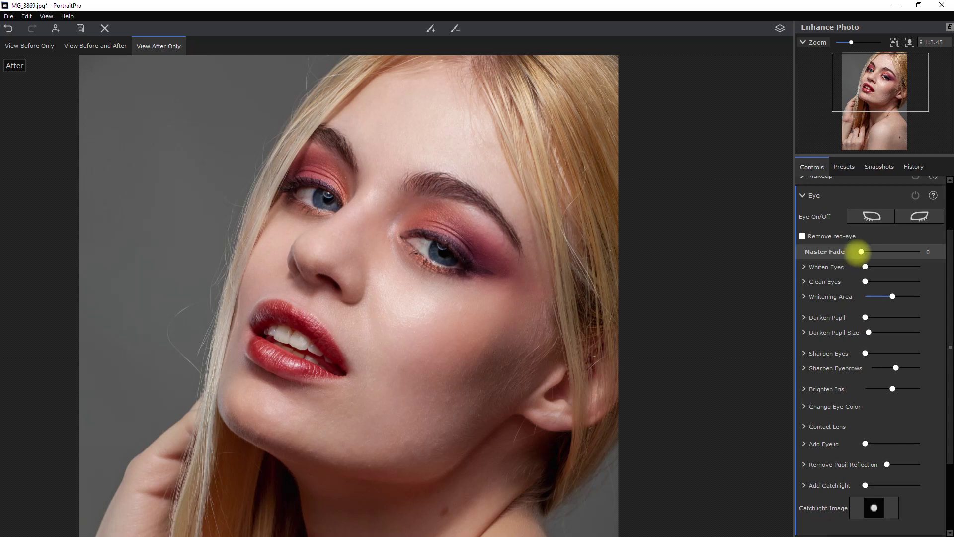
left_click_drag(861, 252, 878, 251)
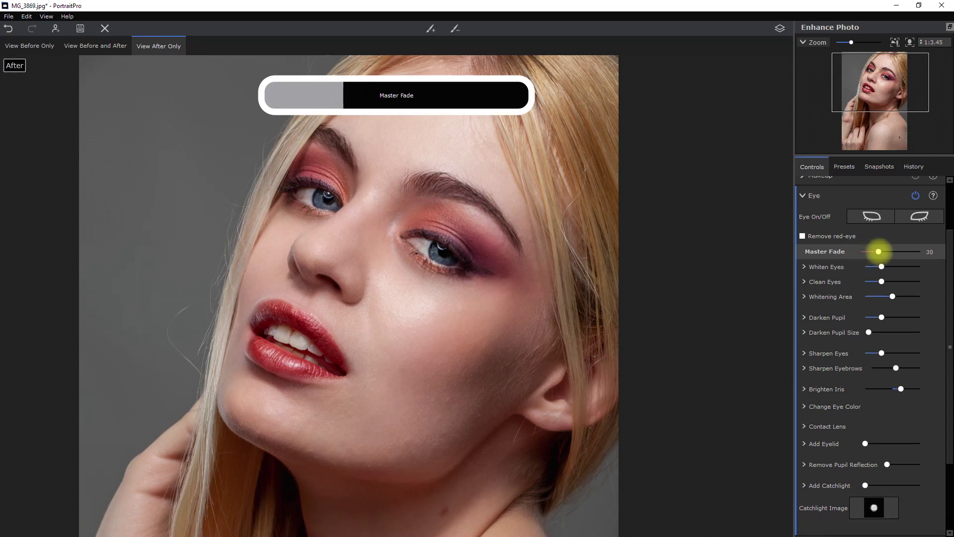
left_click(915, 195)
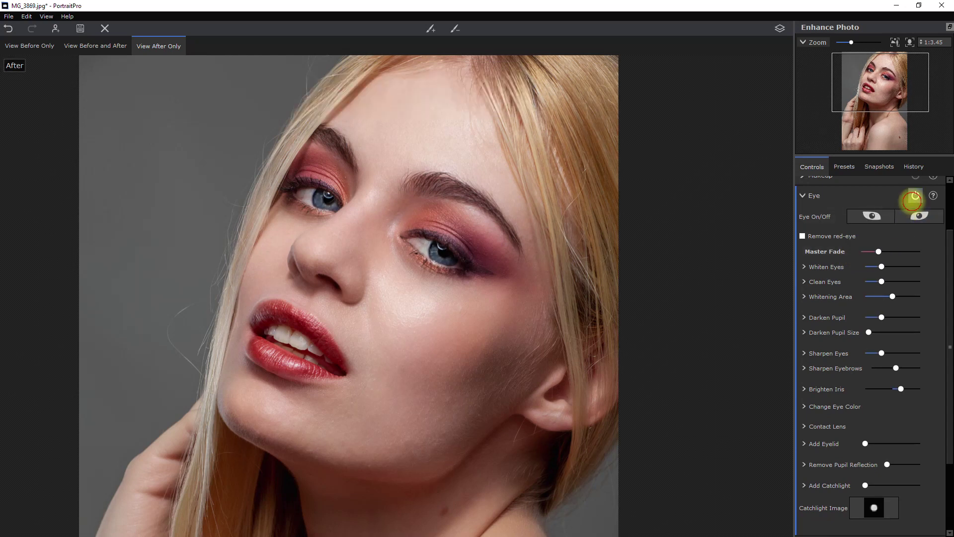
left_click(914, 195)
- Raise Whiten Eyes to about half strength and Clean Eyes slightly higher, and check the eyes with the effect off and on
left_click_drag(881, 267, 897, 281)
left_click(913, 196)
left_click(913, 196)
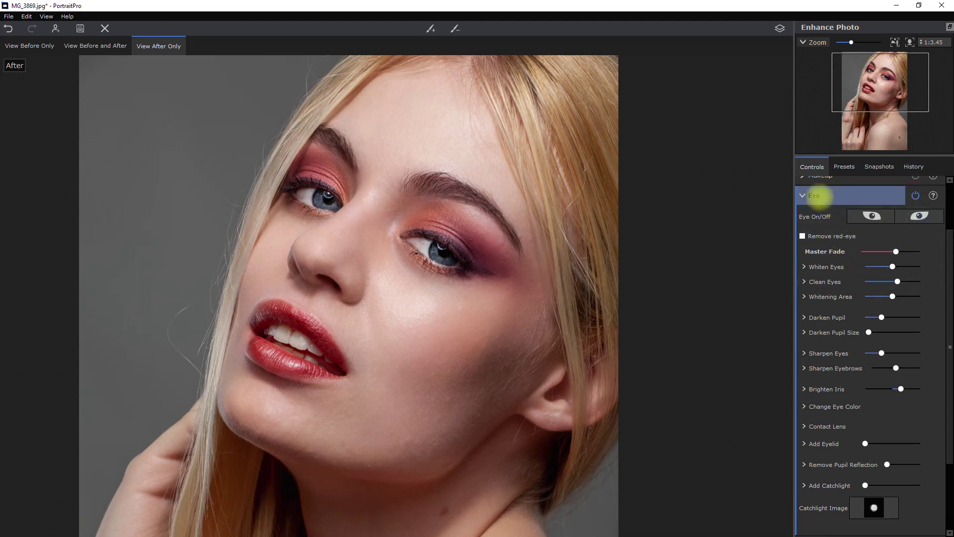
left_click(818, 195)
- Set the Mouth & Nose Master Fade to 51 and check the teeth and lips with the effect off and on
left_click(843, 281)
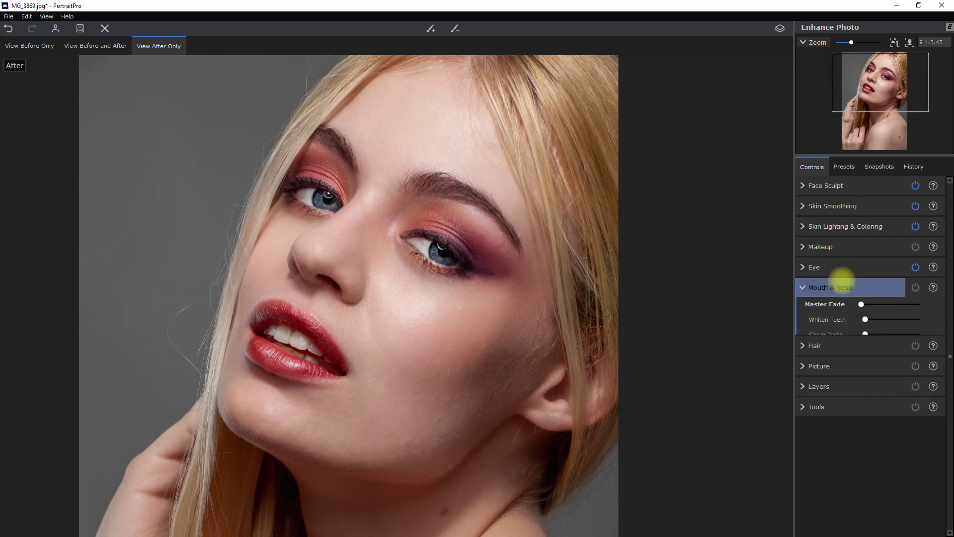
left_click_drag(860, 304, 891, 304)
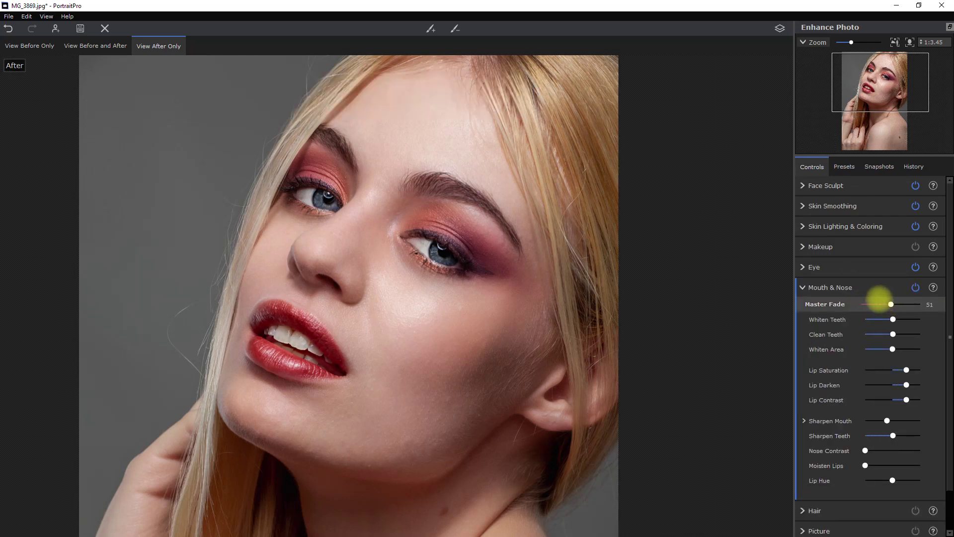
left_click(914, 288)
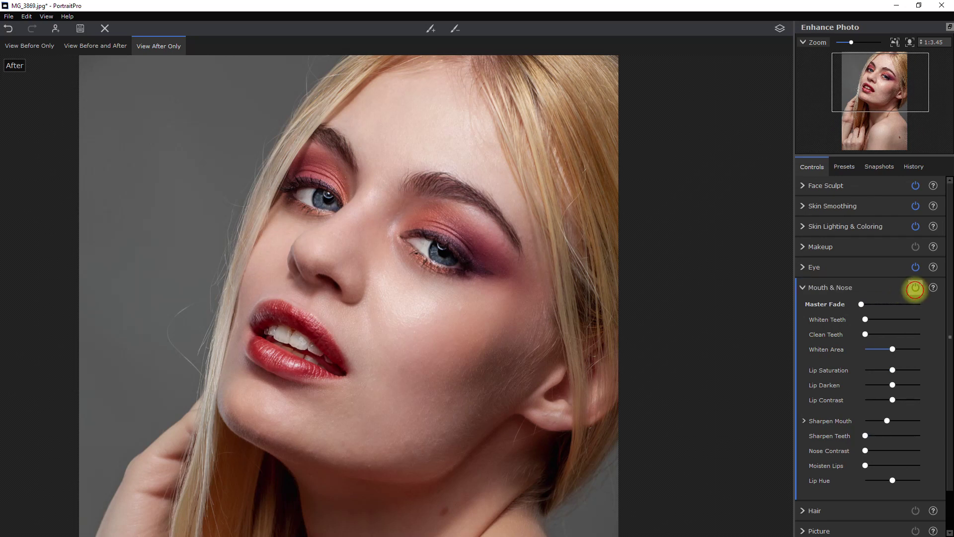
left_click(862, 288)
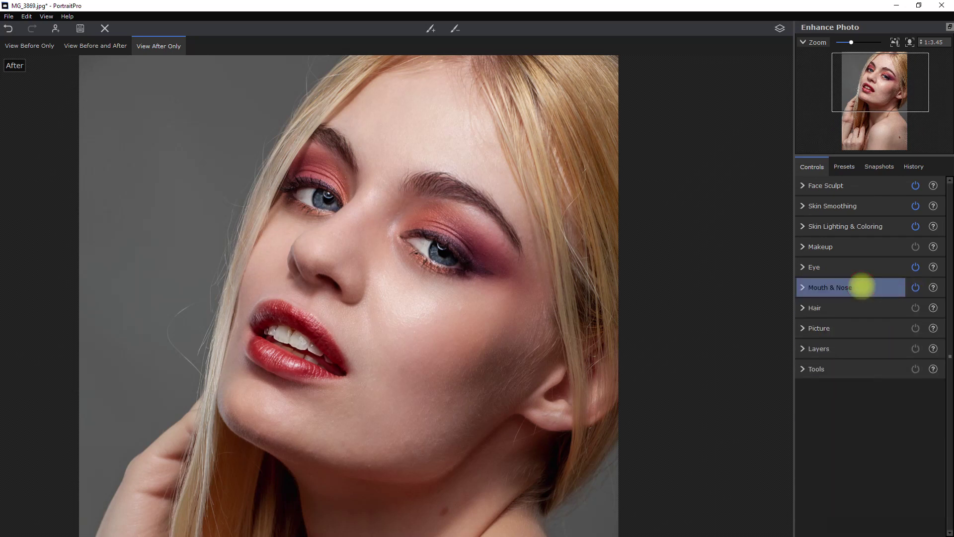
- Compare the retouched portrait with the original photo, both in a wider view and close up on the face
scroll(557, 309, "down", 1)
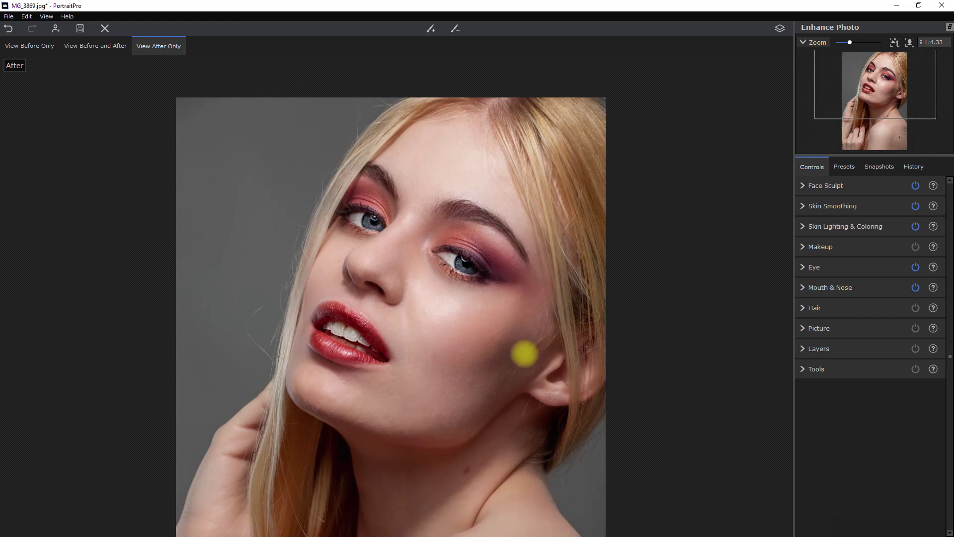
left_click_drag(468, 348, 442, 303)
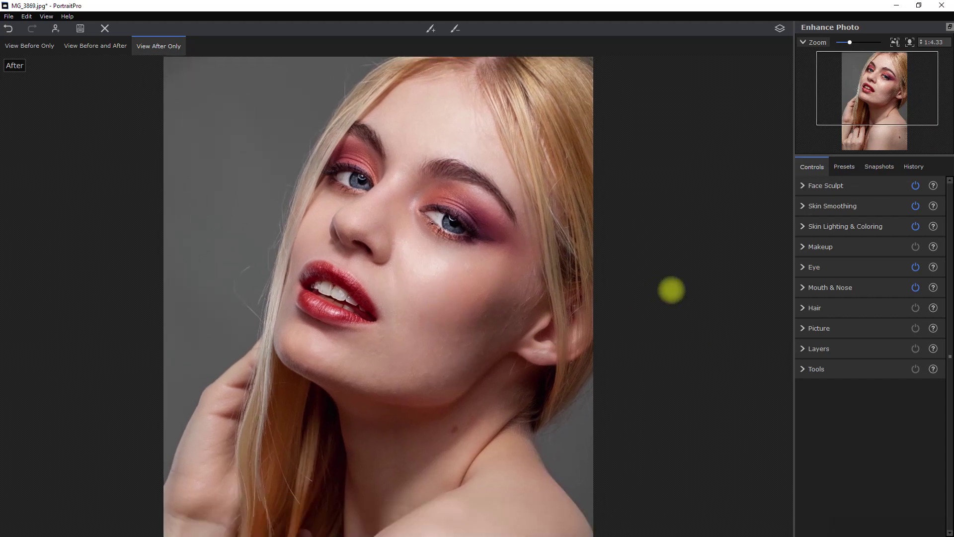
left_click(780, 28)
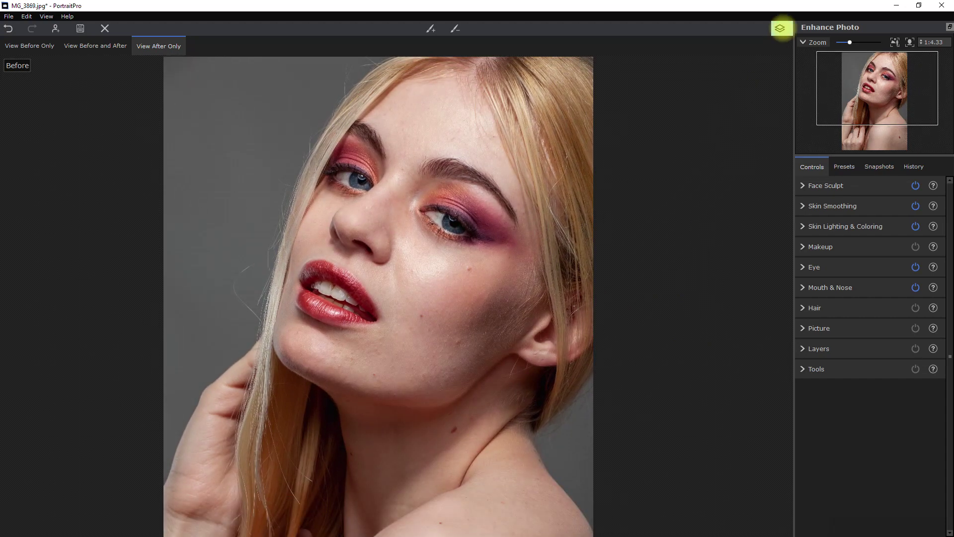
left_click(780, 28)
left_click(780, 28)
left_click(780, 28)
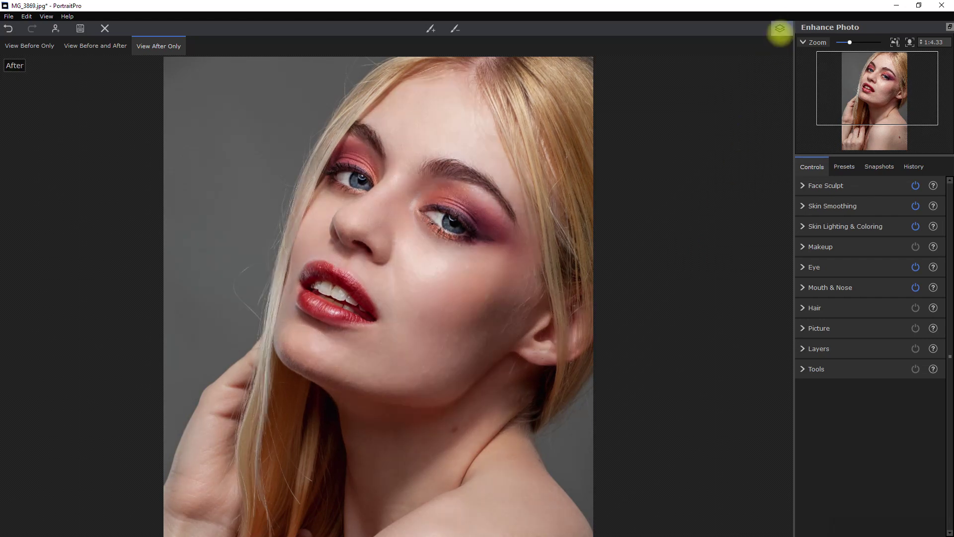
scroll(434, 219, "up", 4)
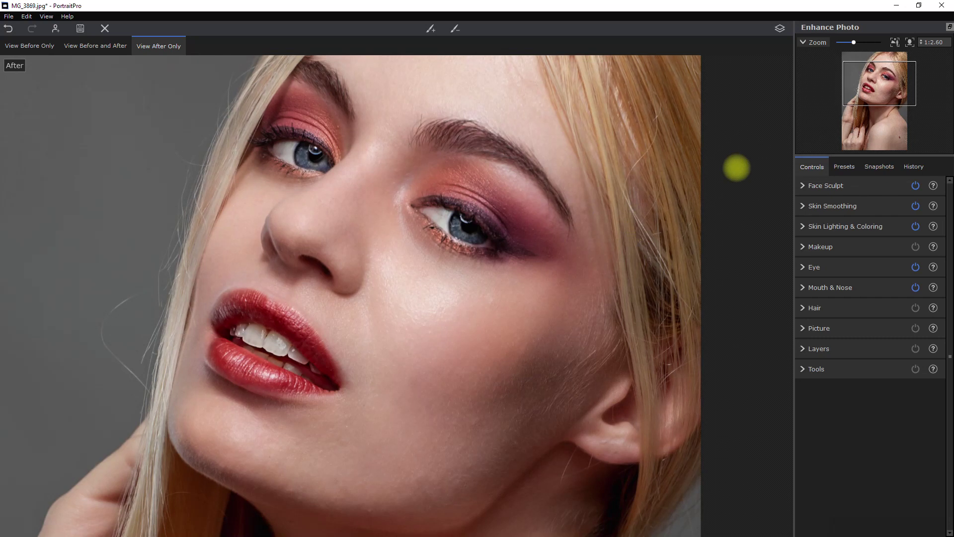
left_click(780, 28)
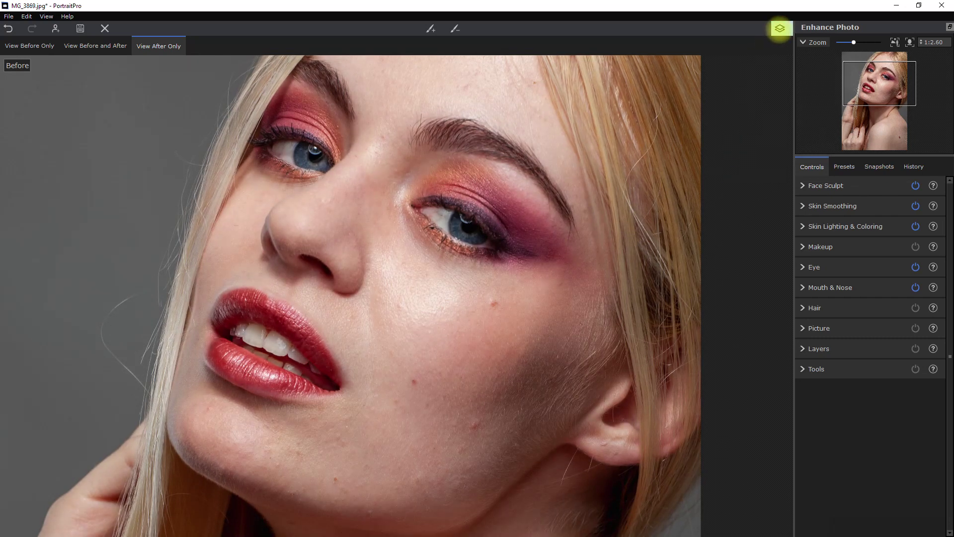
left_click(779, 29)
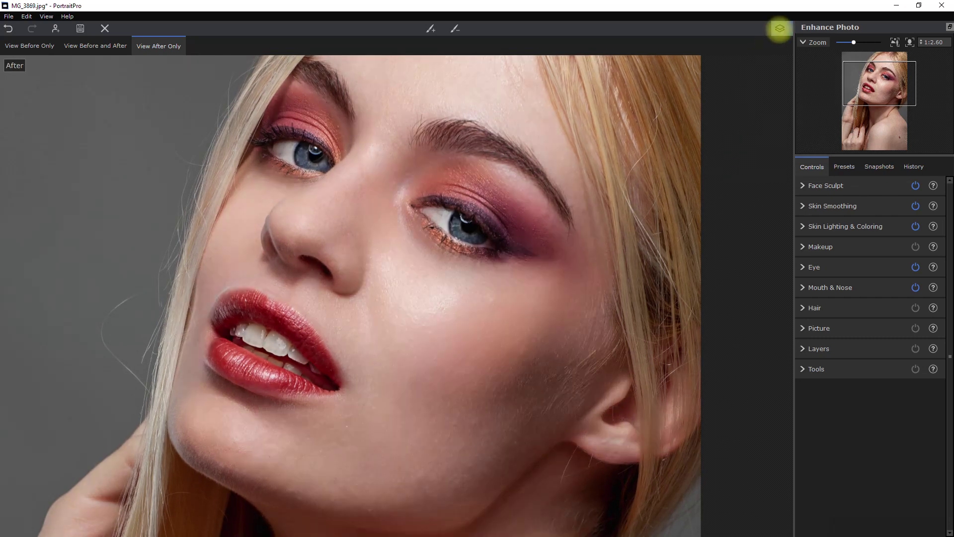
left_click(780, 28)
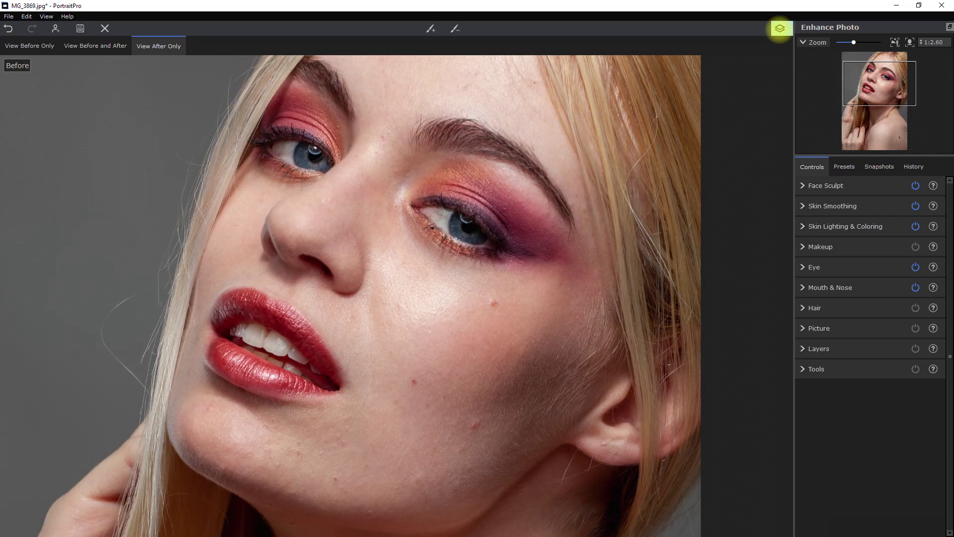
- Show the before and after images side by side and examine the retouch across the whole portrait
key("ctrl+2")
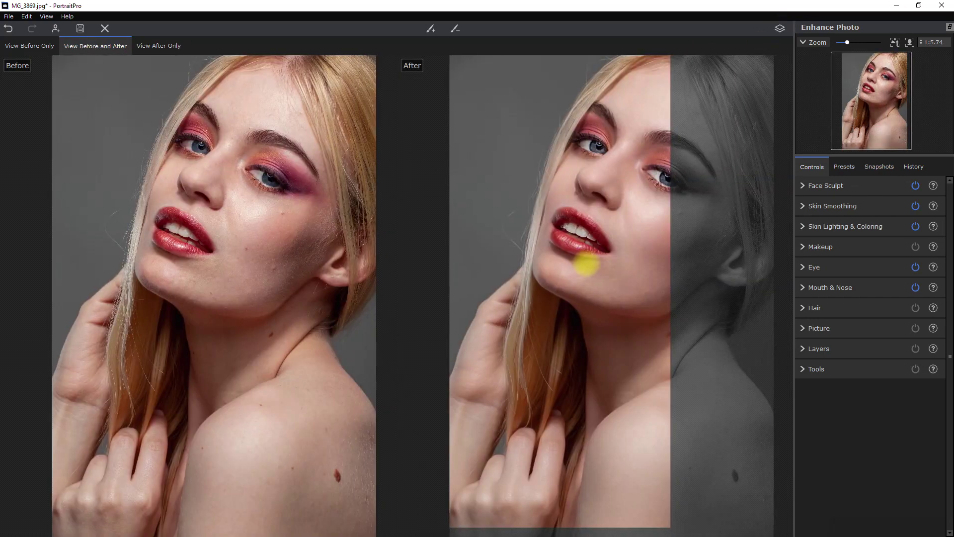
left_click(780, 28)
left_click(779, 28)
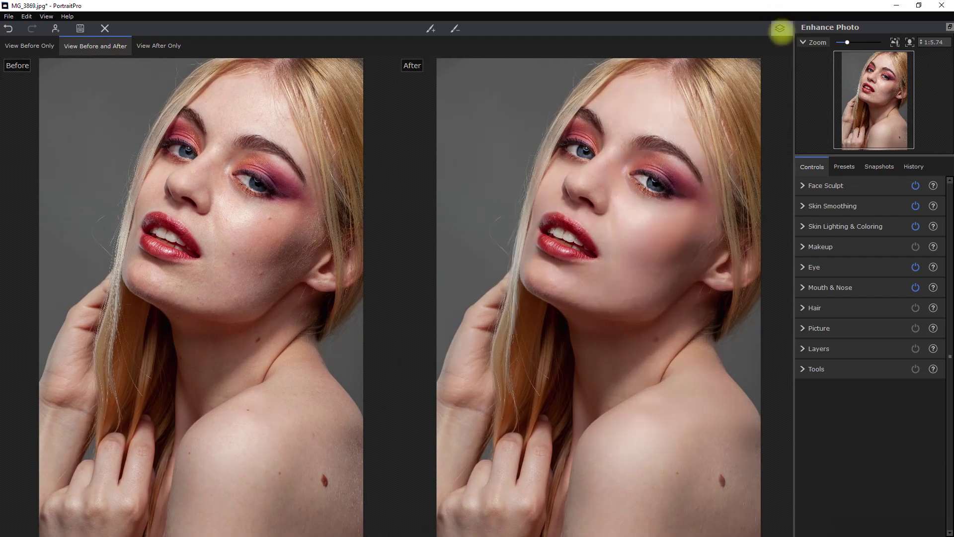
left_click(452, 46)
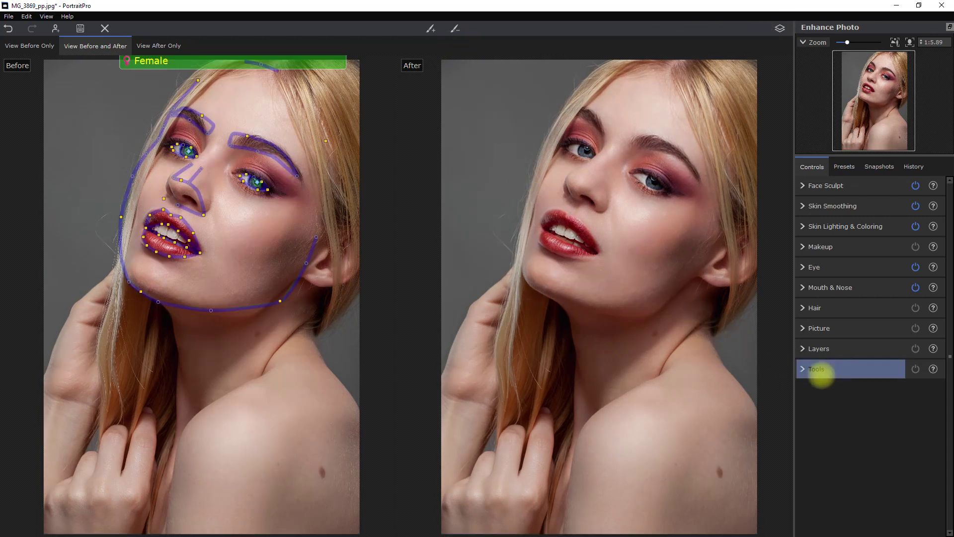
- Open the Clone Tool and cover the mole on the neck with a patch of clear skin from nearby
left_click(818, 375)
left_click(846, 456)
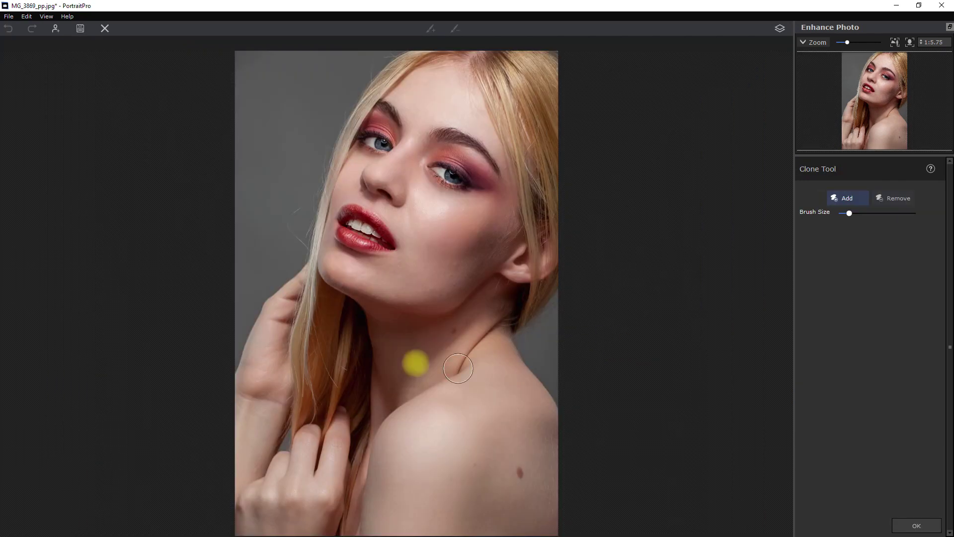
scroll(422, 343, "up", 2)
scroll(426, 348, "up", 4)
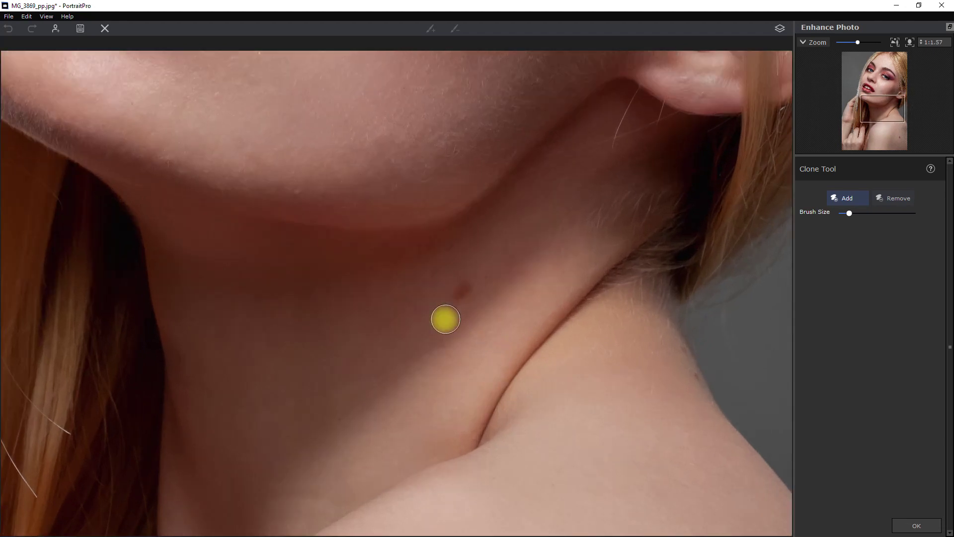
scroll(446, 315, "up", 1)
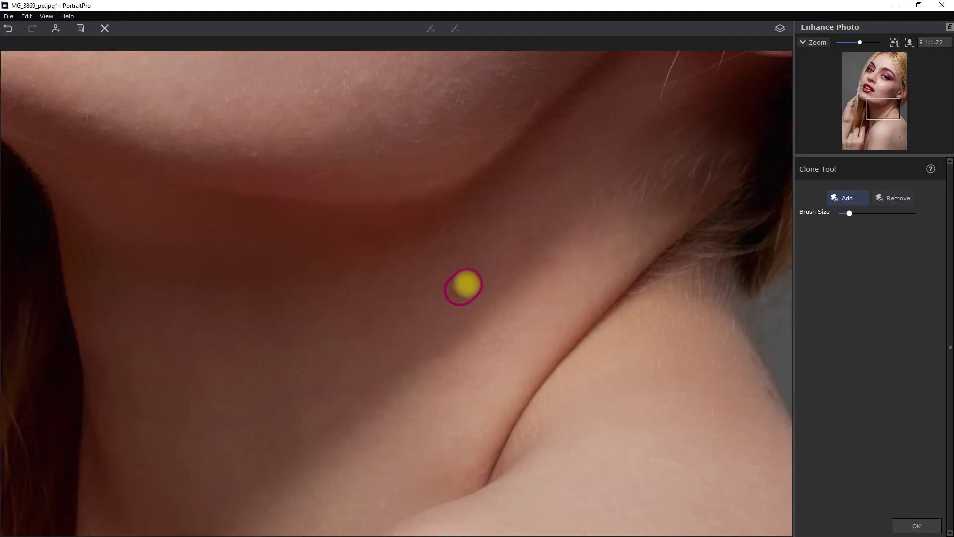
left_click(467, 283)
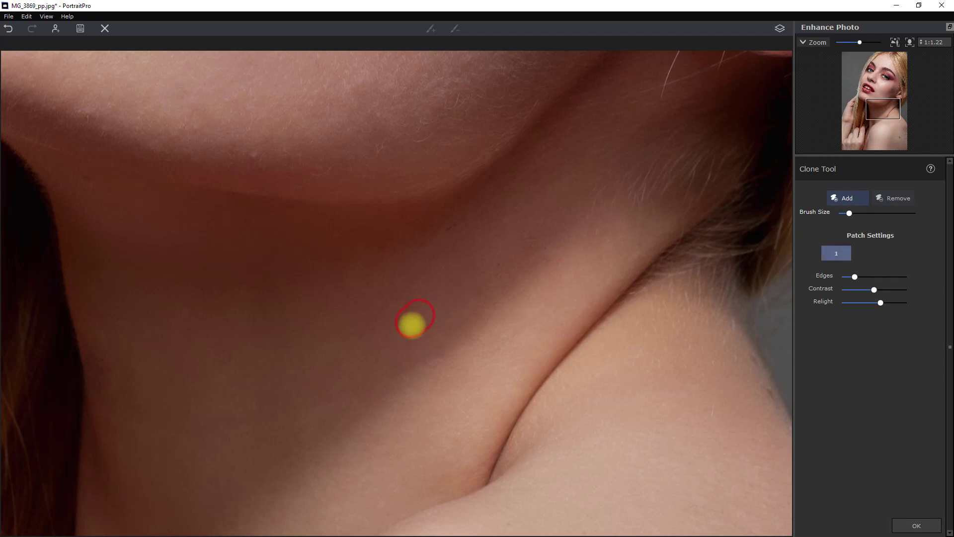
- Fine-tune the neck patch by shifting its source area slightly, setting Edges to the minimum and raising Contrast and Relight a little
mouse_move(418, 333)
left_mouse_down()
mouse_move(411, 352)
mouse_move(505, 267)
mouse_move(458, 319)
mouse_move(418, 332)
left_mouse_up()
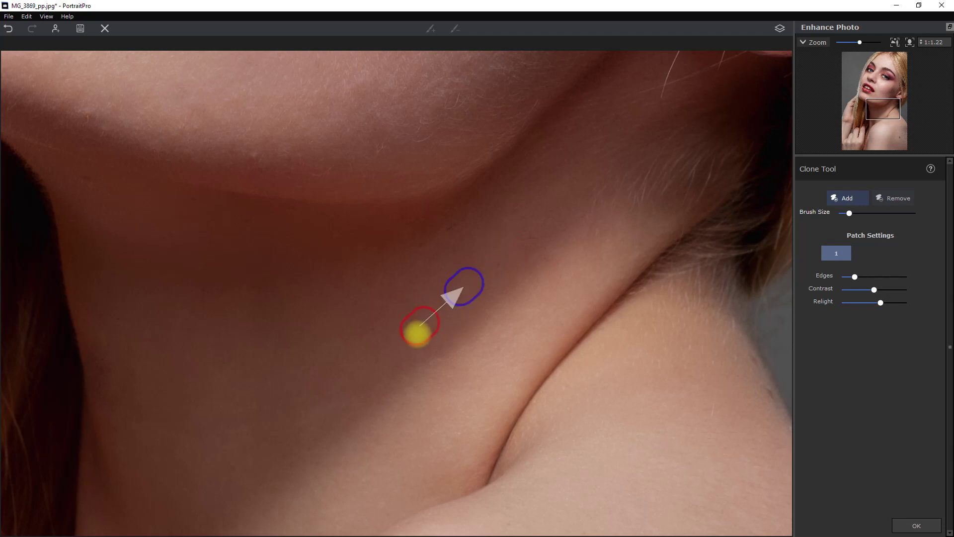
mouse_move(874, 289)
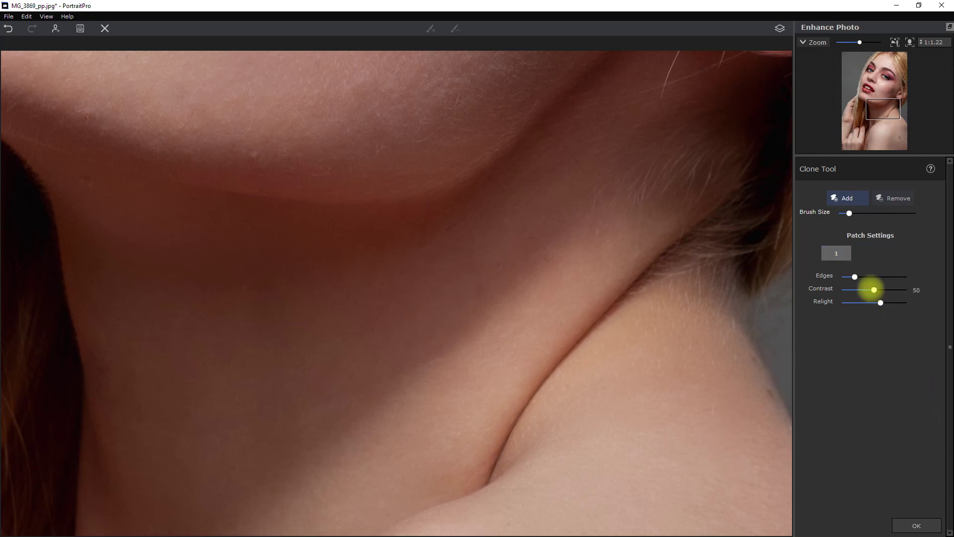
mouse_move(865, 289)
left_mouse_down()
mouse_move(885, 303)
mouse_move(841, 276)
left_mouse_up()
- Enlarge the clone brush and cover the large mole on the shoulder with clear skin from just above it
mouse_move(849, 213)
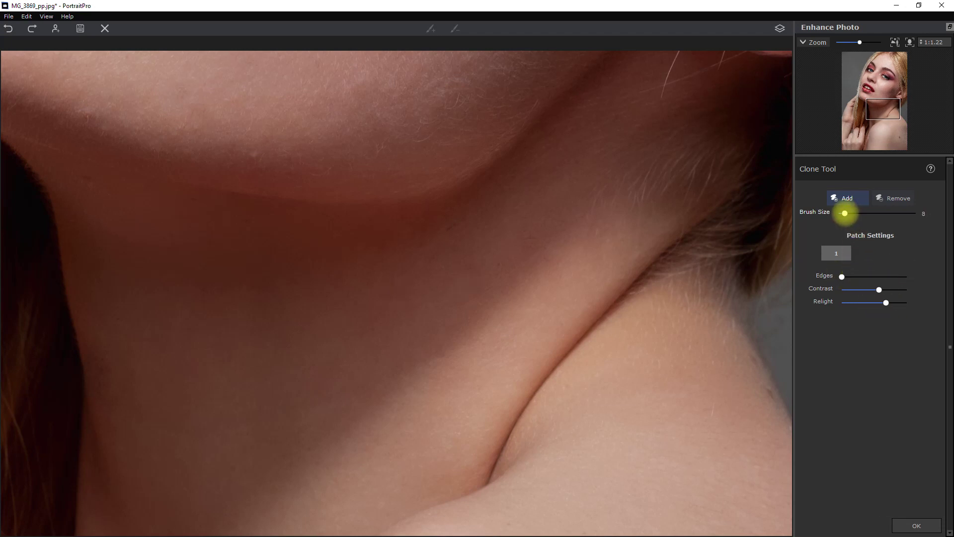
left_click_drag(878, 111, 894, 140)
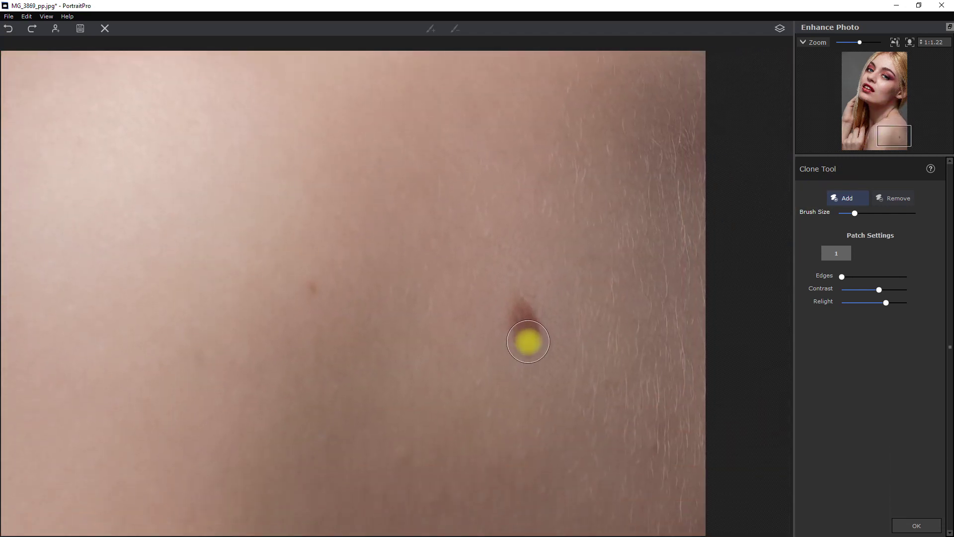
left_click_drag(517, 315, 526, 334)
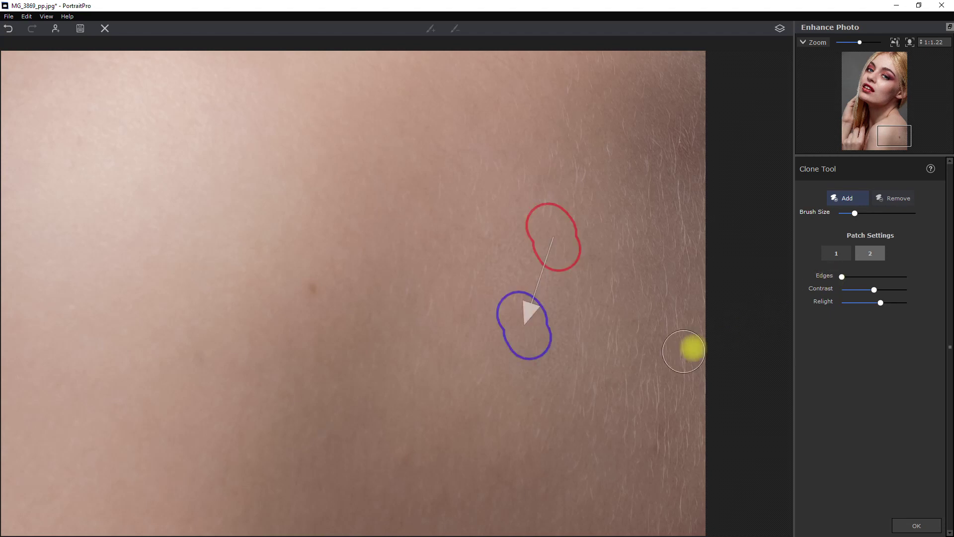
- Reduce the clone brush and cover the small mole on the shoulder with a patch of nearby clear skin
left_click(909, 42)
left_click_drag(873, 96, 872, 133)
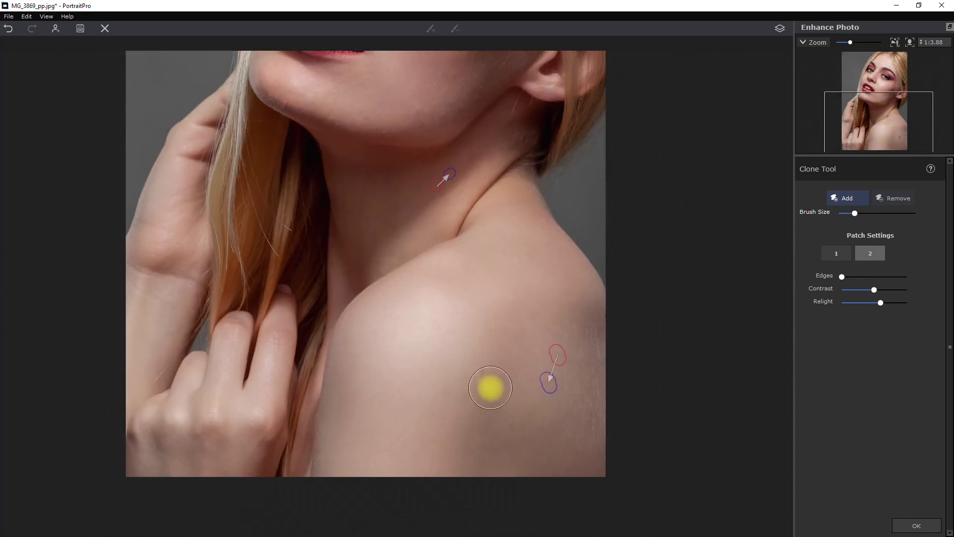
scroll(490, 383, "up", 5)
scroll(467, 345, "up", 2)
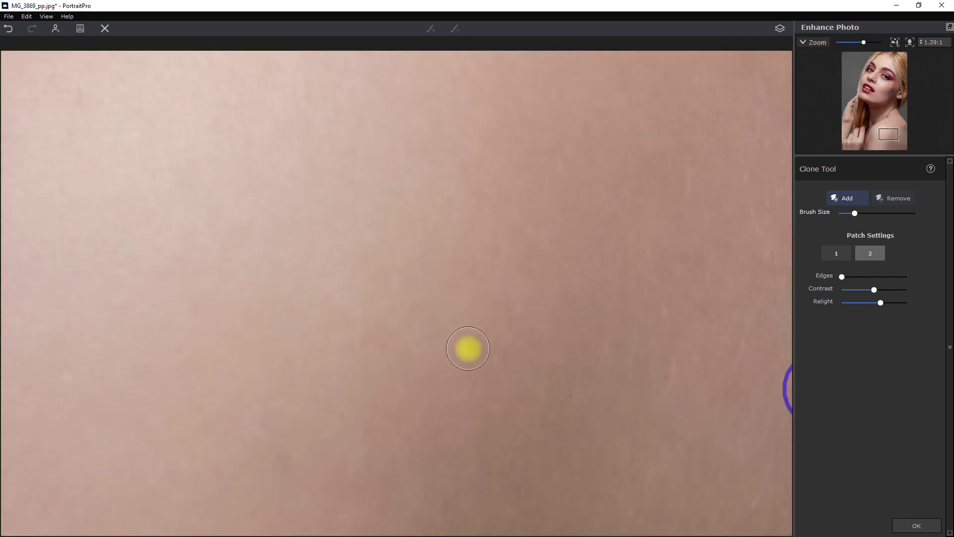
left_click_drag(855, 213, 847, 213)
scroll(452, 347, "down", 3)
left_click(452, 349)
key("ctrl+z")
left_click(422, 367)
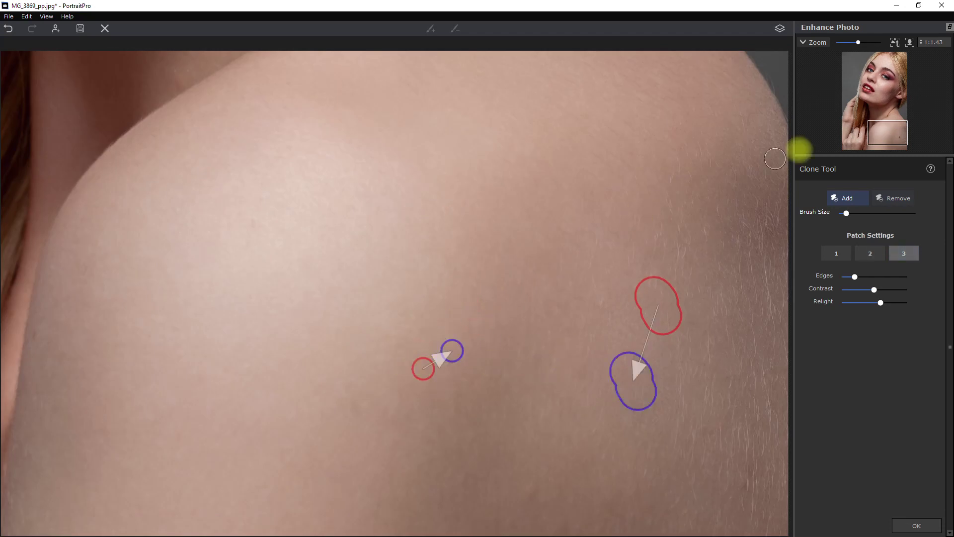
- Accept the clone patches after viewing the whole portrait and return to the before and after comparison
left_click(909, 42)
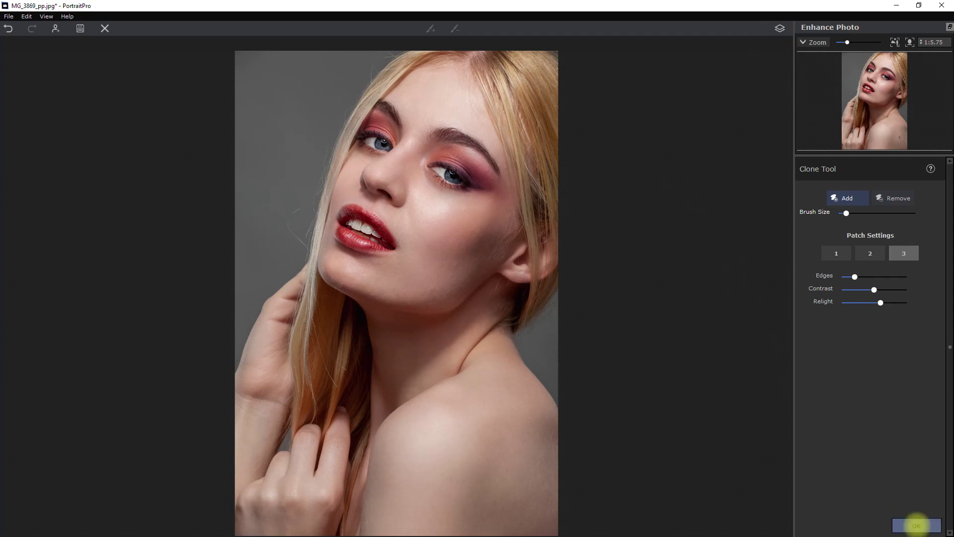
left_click(917, 523)
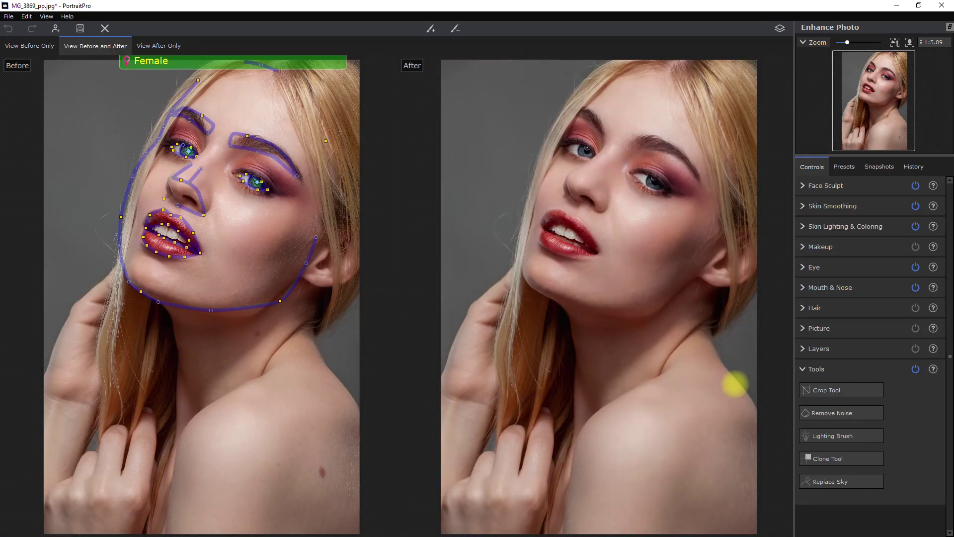
mouse_move(339, 63)
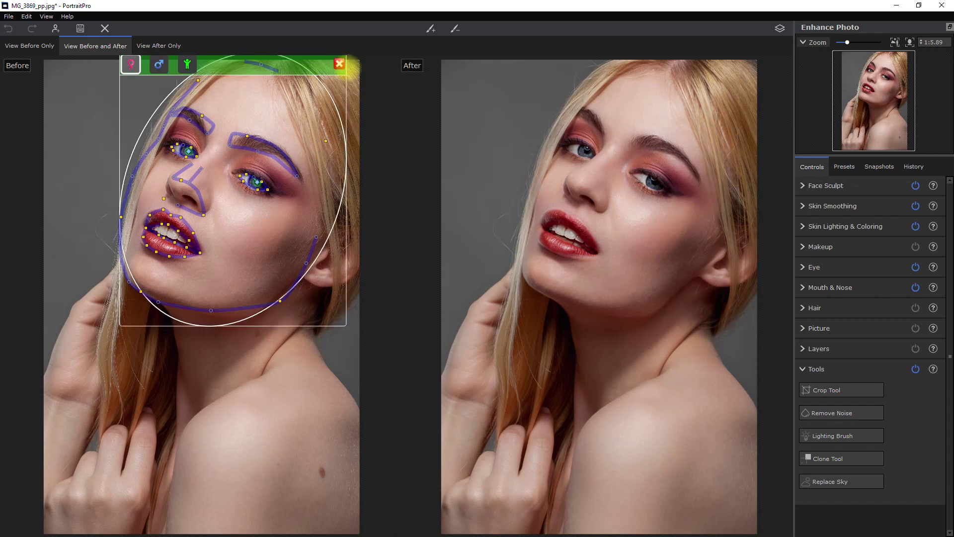
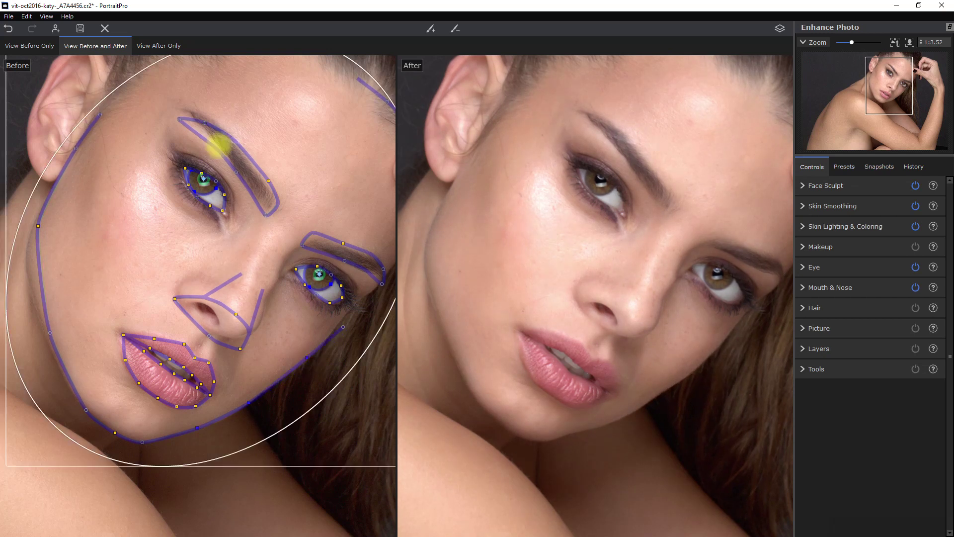
- Align the outline's outer end with the eyebrow above the eye nearest the ear on the new portrait
left_click_drag(178, 119, 185, 110)
left_click_drag(682, 230, 607, 303)
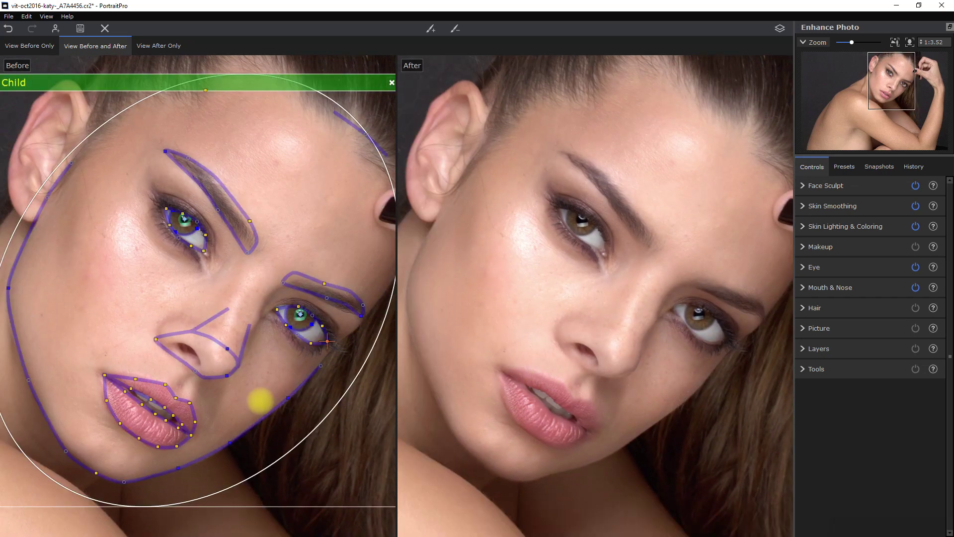
- Reset the portrait to its original look and apply the Smooth & Texture skin smoothing preset
left_click(845, 165)
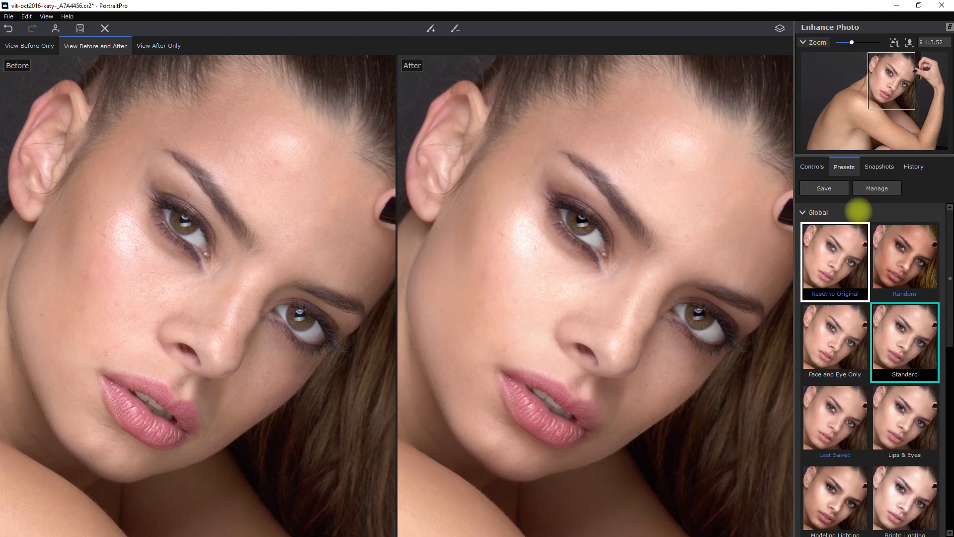
left_click(802, 212)
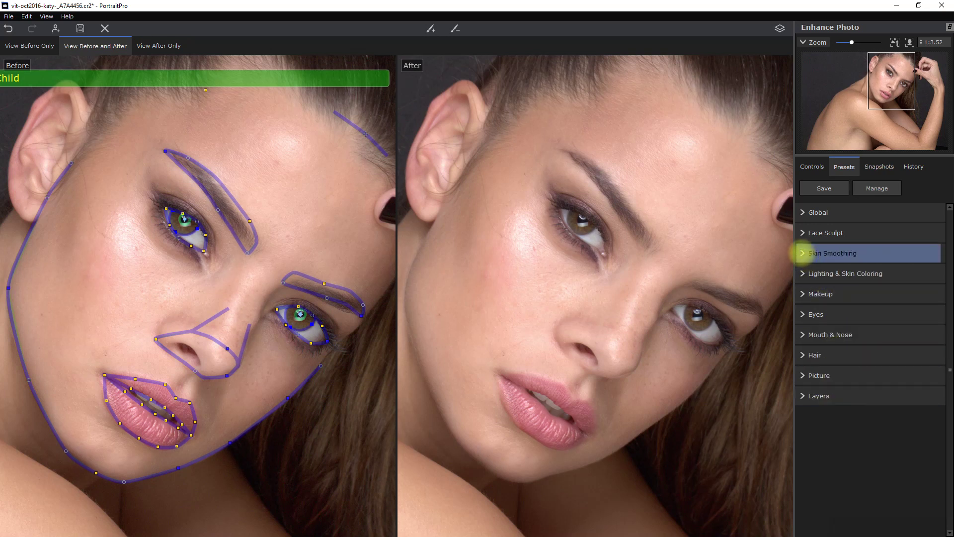
left_click(802, 253)
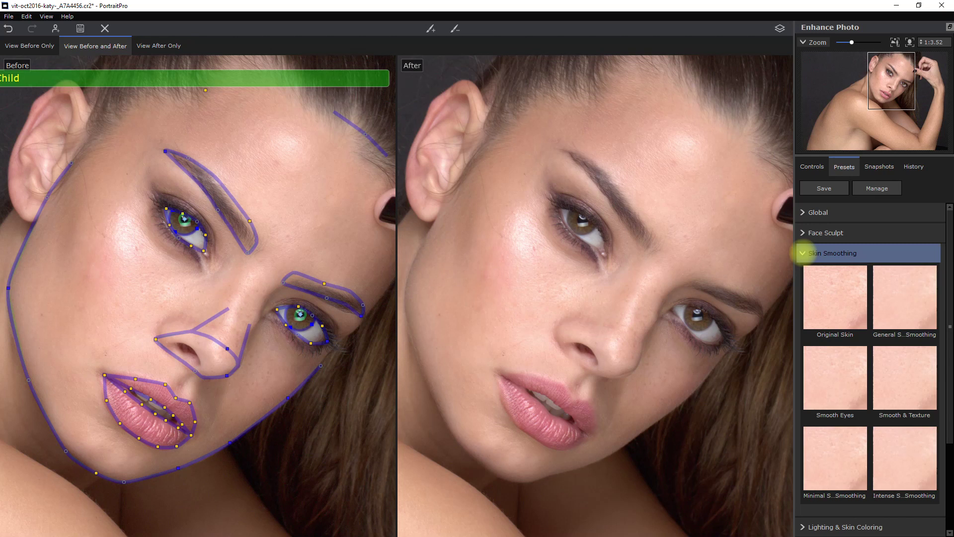
left_click(900, 307)
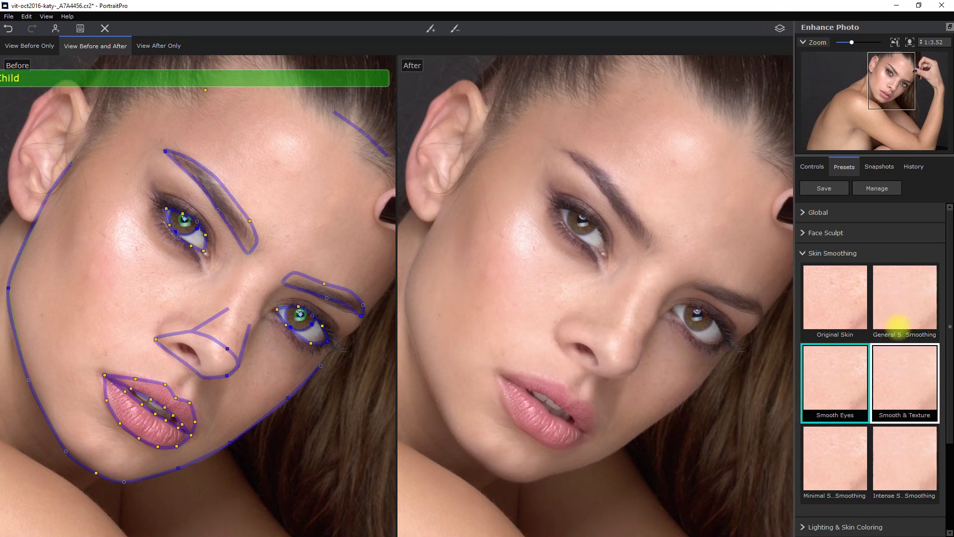
scroll(840, 370, "down", 2)
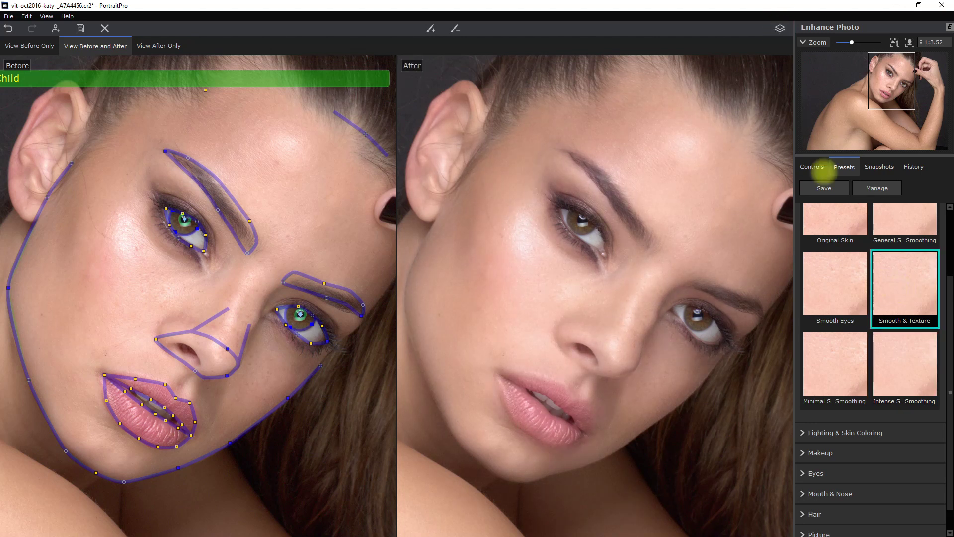
- Try the Standard Lighting preset and switch to Modeling Lighting for the portrait
scroll(840, 238, "up", 3)
left_click(845, 252)
left_click(805, 273)
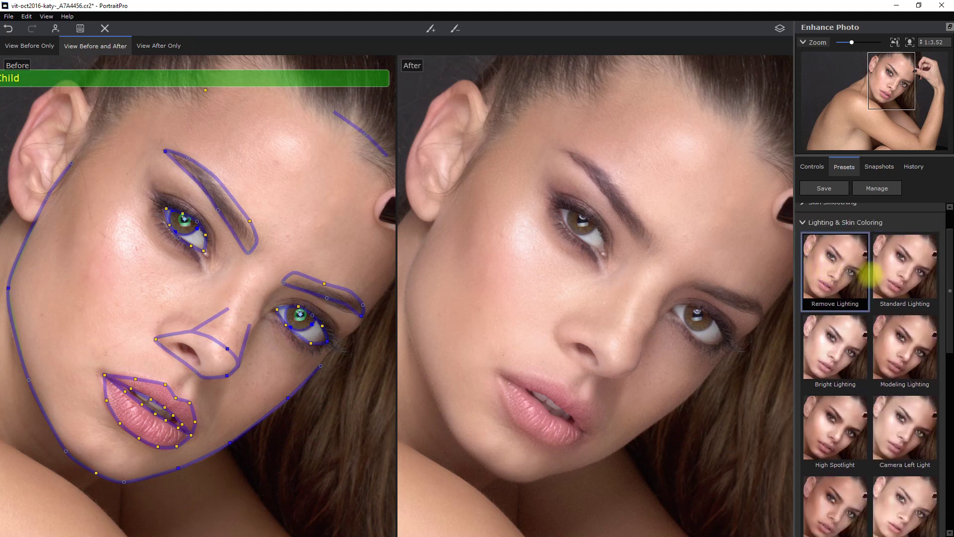
left_click(898, 274)
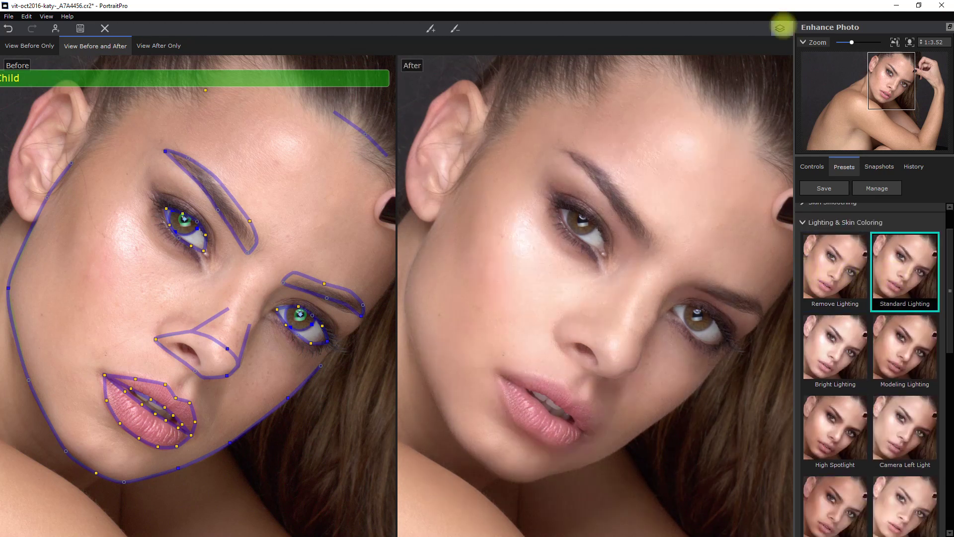
left_click(914, 347)
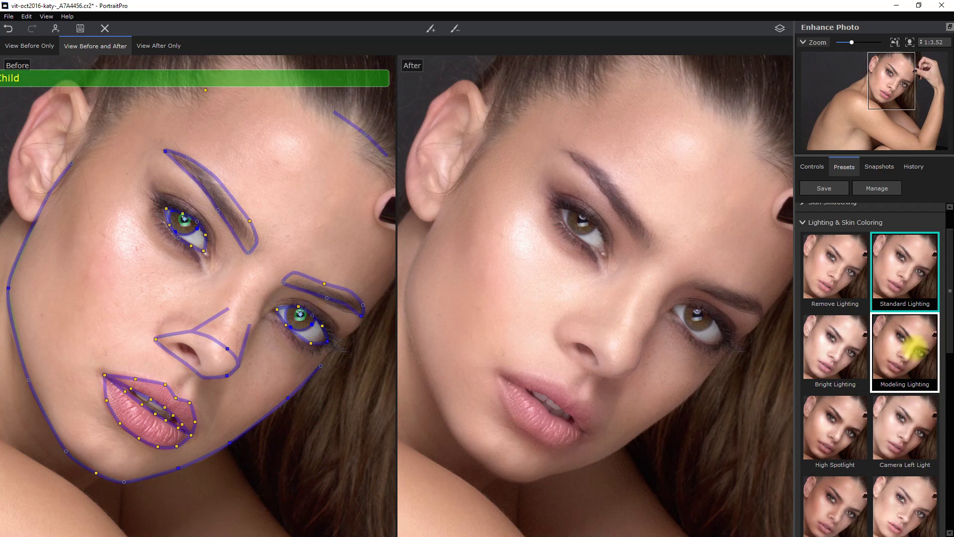
- Apply the Tan and Increase Tan skin coloring presets and check the result in a wider view
scroll(935, 209, "down", 10)
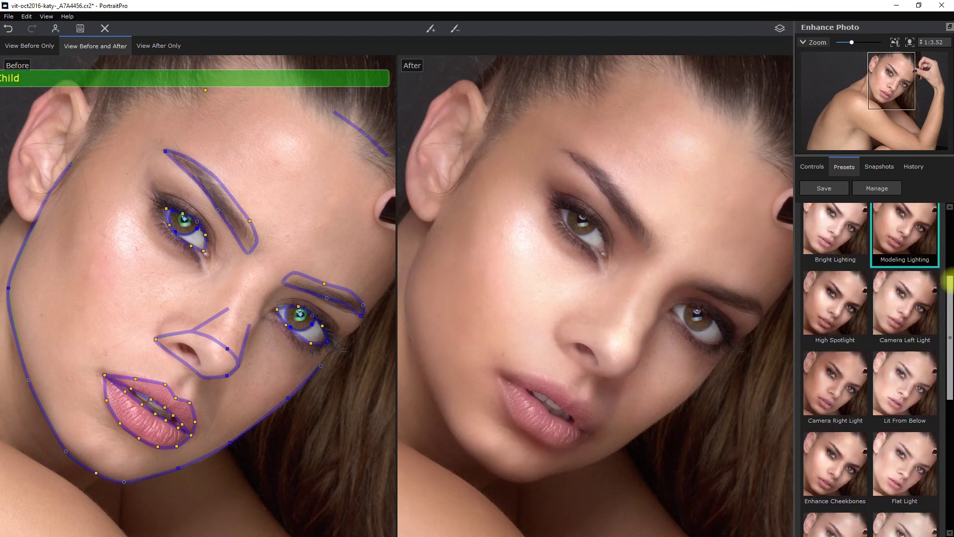
left_click(908, 371)
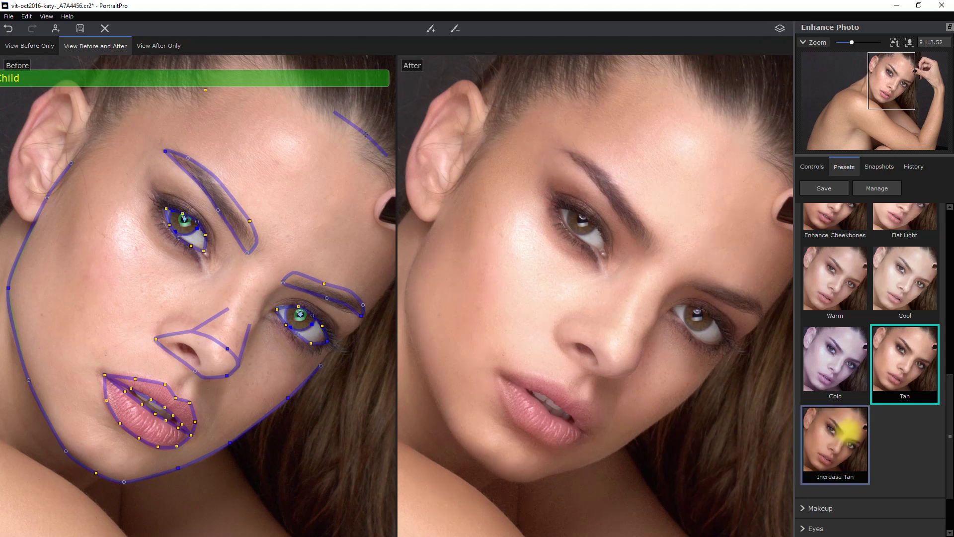
left_click(849, 430)
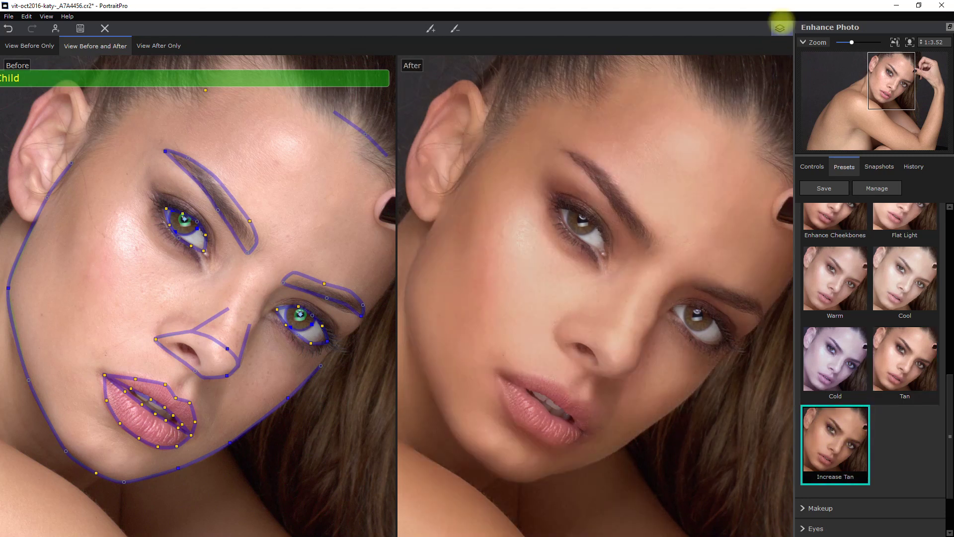
scroll(708, 308, "down", 1)
scroll(708, 308, "down", 1)
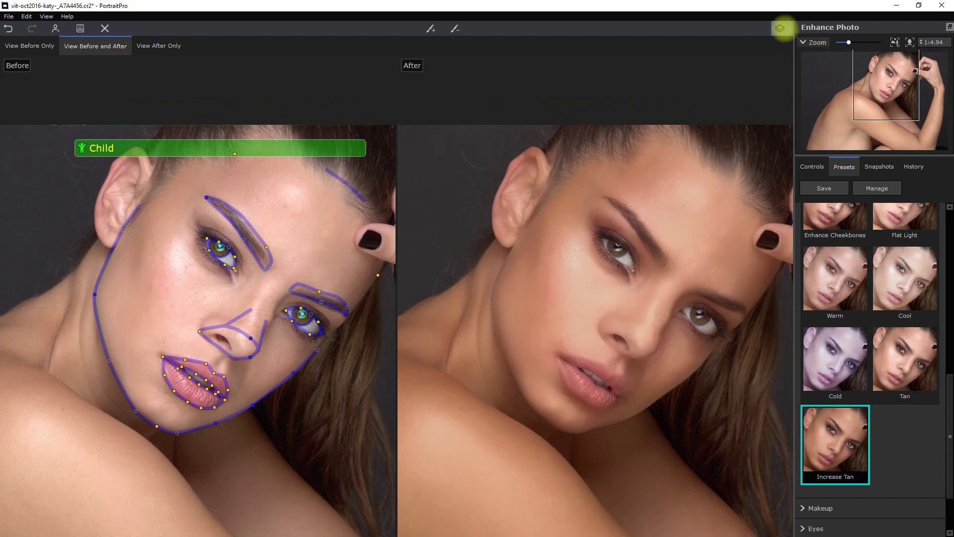
scroll(940, 284, "up", 10)
left_click(880, 255)
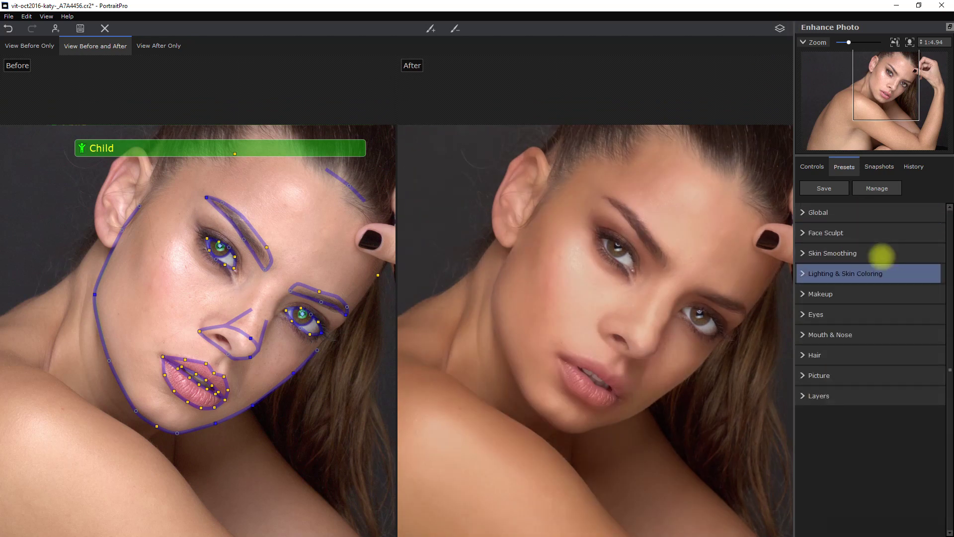
- Examine the tanned portrait on its own, comparing it with the original in a wide view and close up on the face
left_click(174, 45)
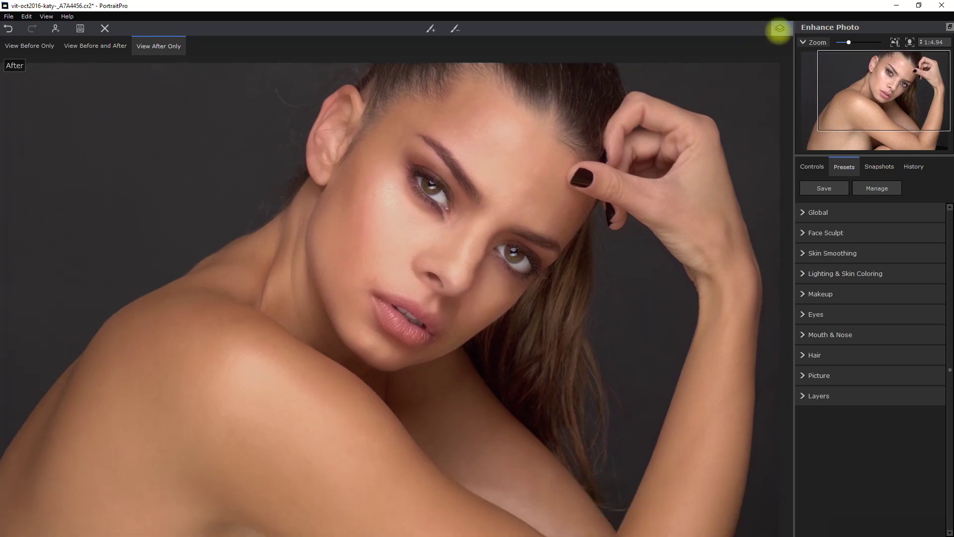
left_click(779, 28)
left_click(780, 29)
left_click(780, 28)
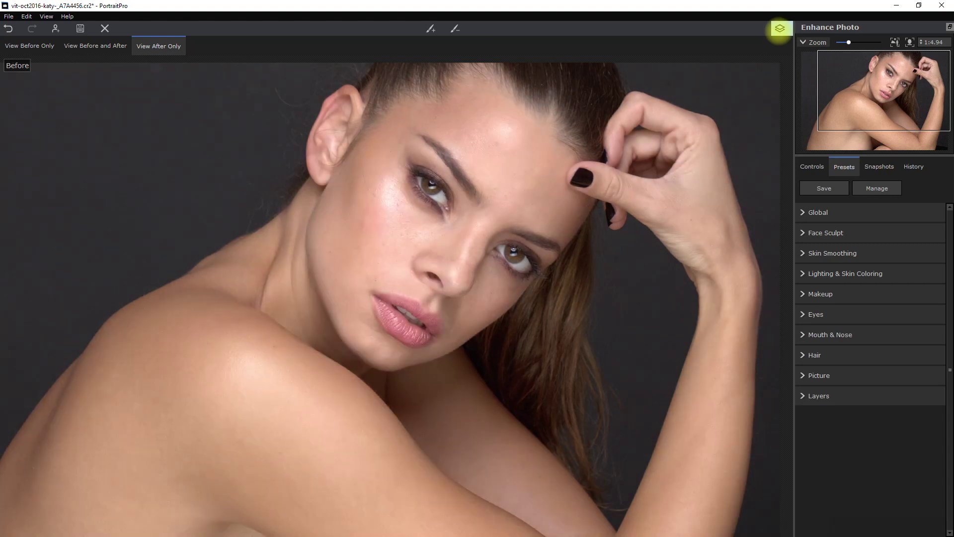
left_click(779, 28)
scroll(507, 166, "up", 3)
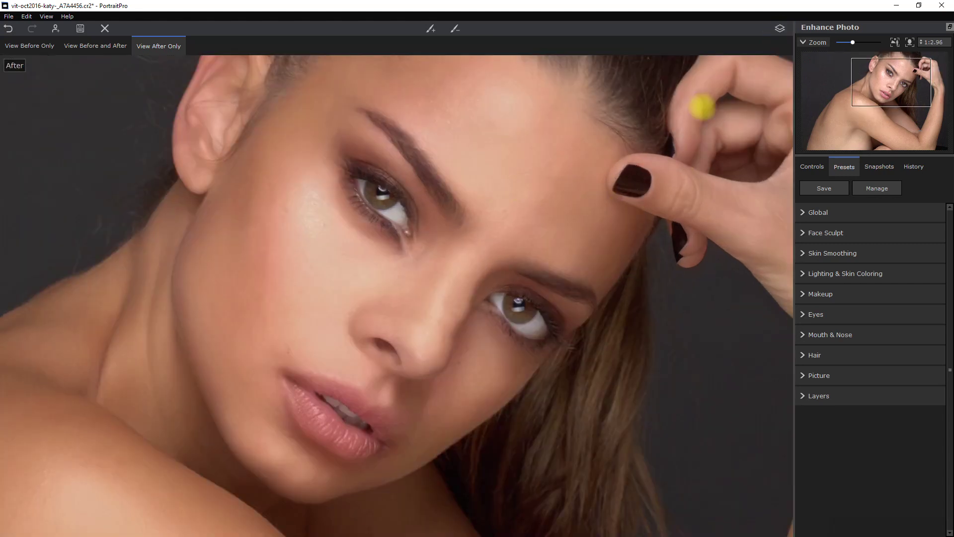
left_click(780, 29)
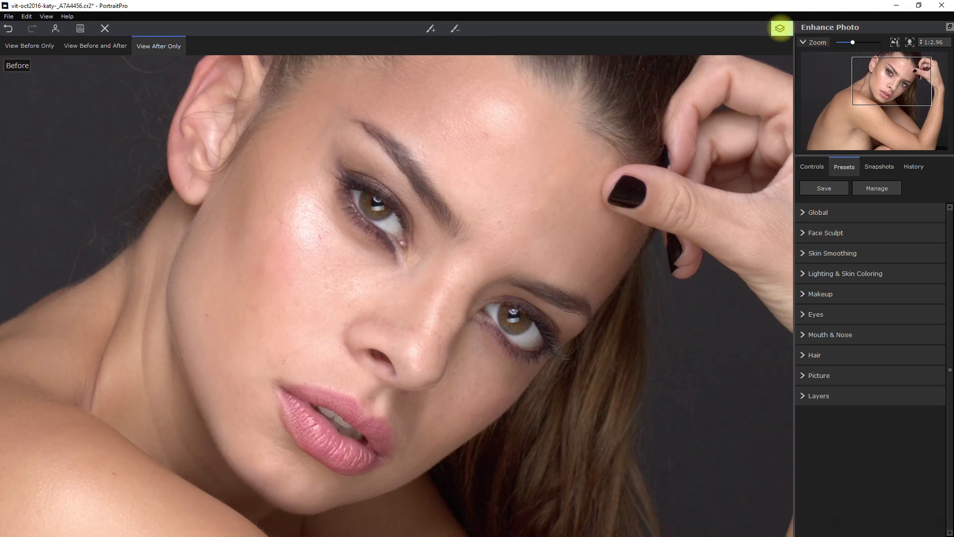
left_click(779, 28)
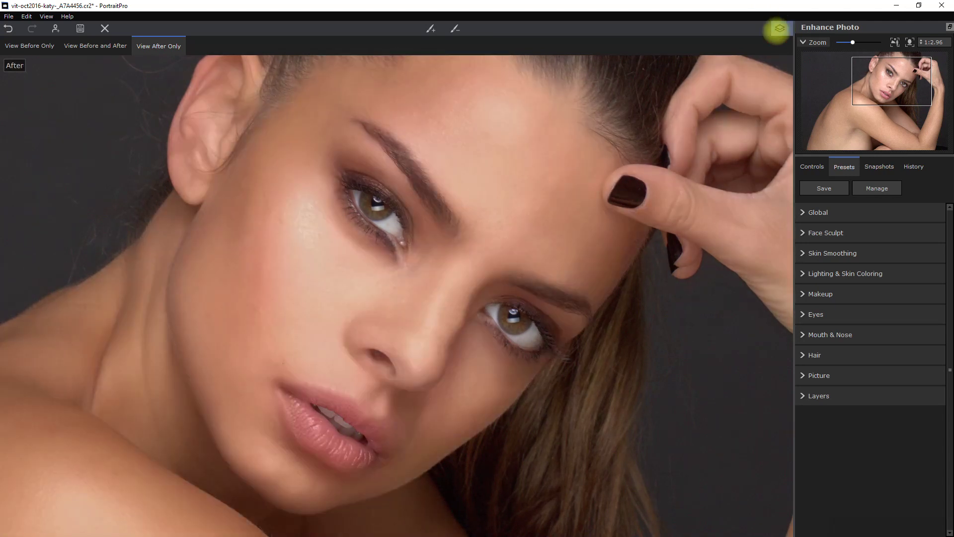
scroll(649, 159, "down", 2)
- Save the tanned portrait and go back to the MG_3869.jpg photo
left_click(80, 28)
left_click(524, 307)
left_click(444, 323)
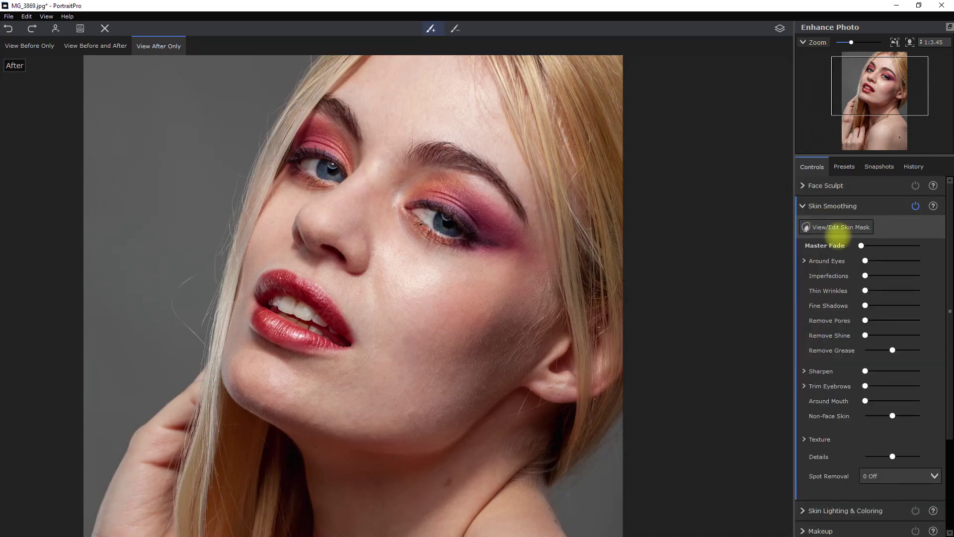
- Raise the Skin Smoothing Master Fade to about the middle of its range
mouse_move(887, 245)
mouse_move(887, 245)
left_mouse_down()
mouse_move(919, 247)
mouse_move(882, 245)
left_mouse_up()
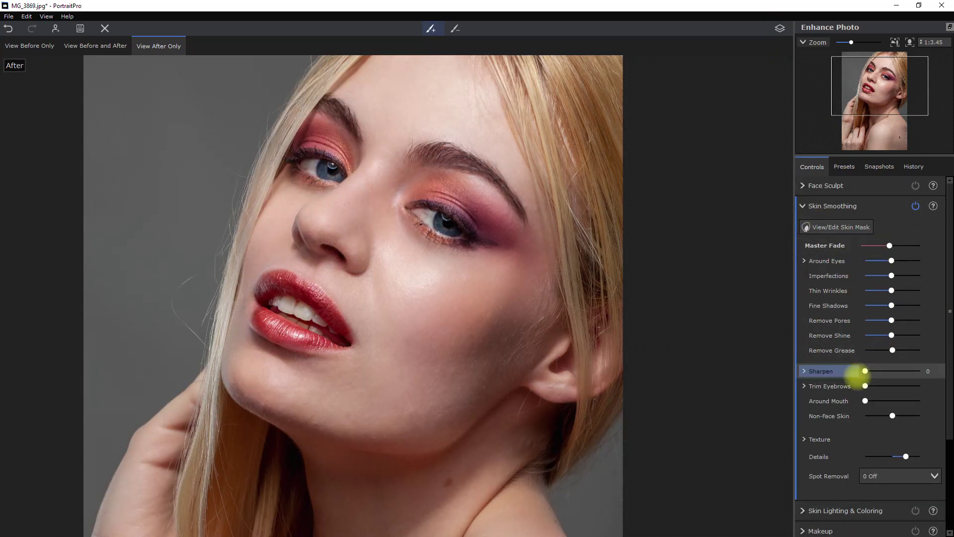
- Turn on Face Sculpt and Skin Lighting & Coloring for the portrait
left_click(860, 185)
left_click(916, 185)
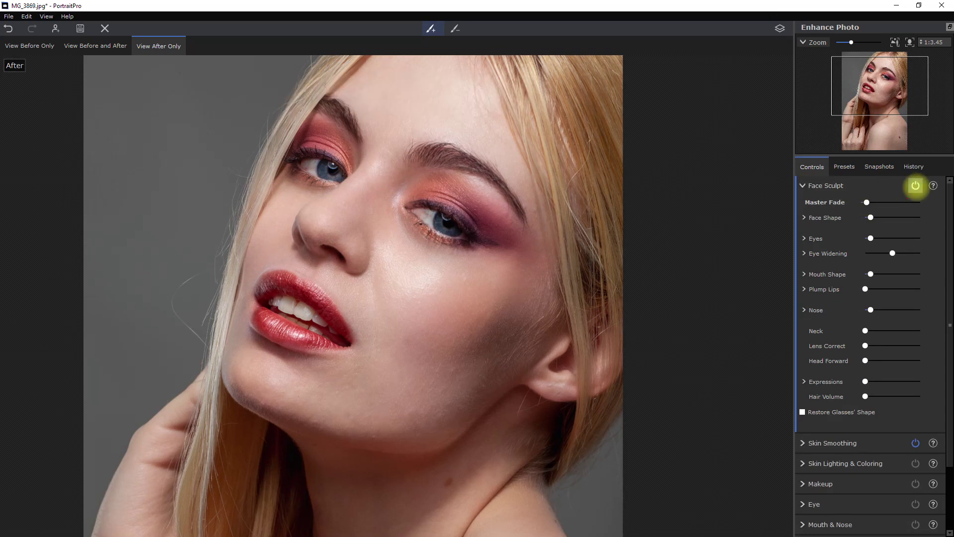
left_click(805, 223)
left_click(914, 196)
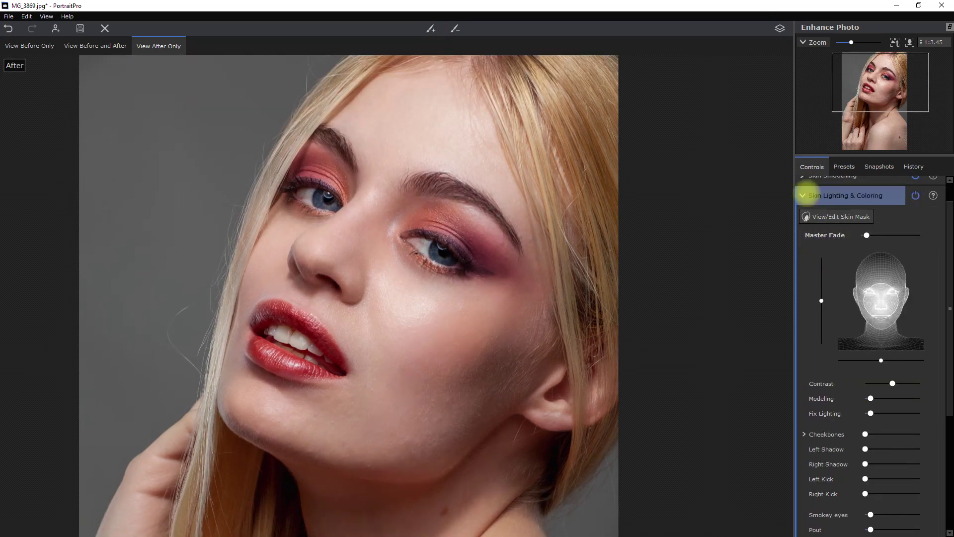
- Collapse the Skin Lighting & Coloring controls and look through the other manual control sections
left_click(805, 195)
left_click(805, 264)
left_click(915, 195)
left_click(890, 281)
left_click(914, 195)
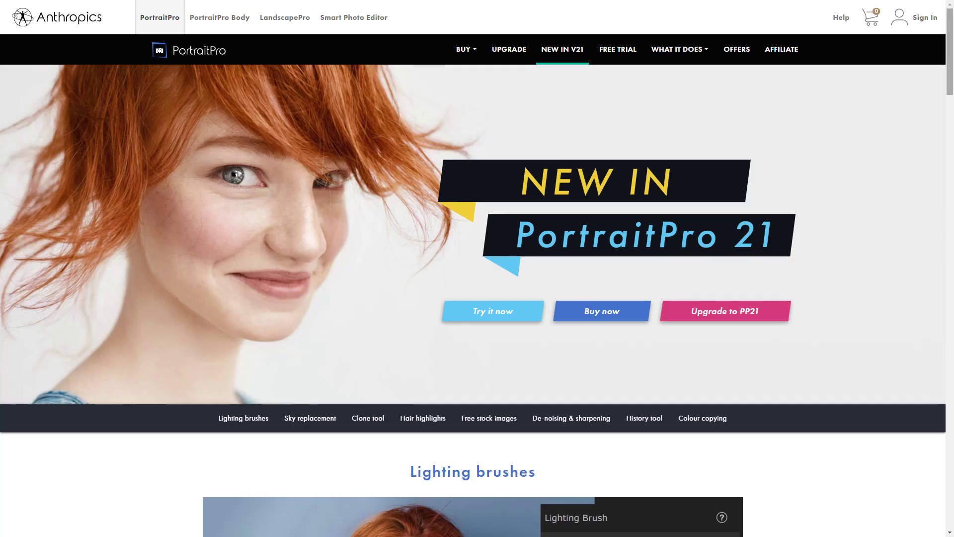
- Switch to the PortraitPro website and review the New in V21 page, from Lighting brushes and Sky replacement to Clone tool and Hair highlights
scroll(477, 268, "down", 6)
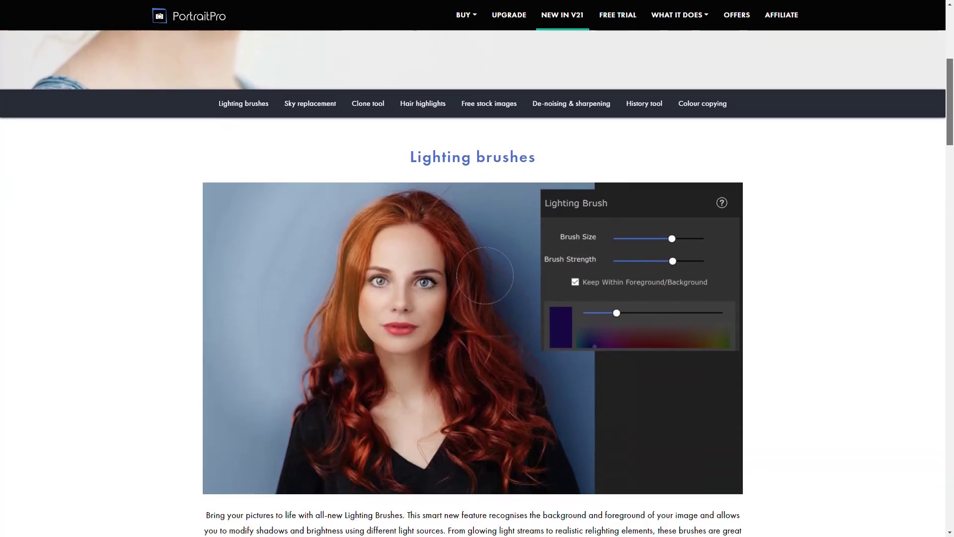
scroll(477, 283, "down", 1)
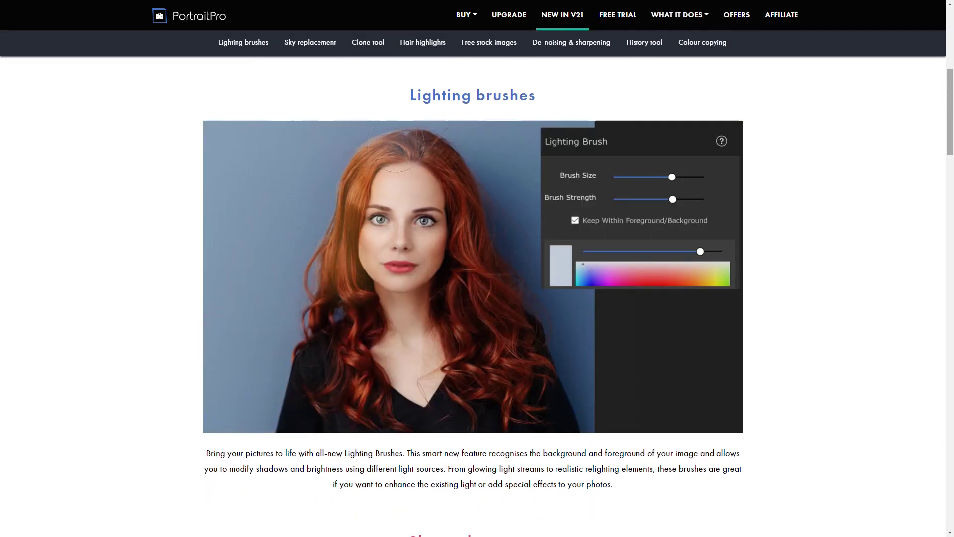
scroll(477, 268, "down", 8)
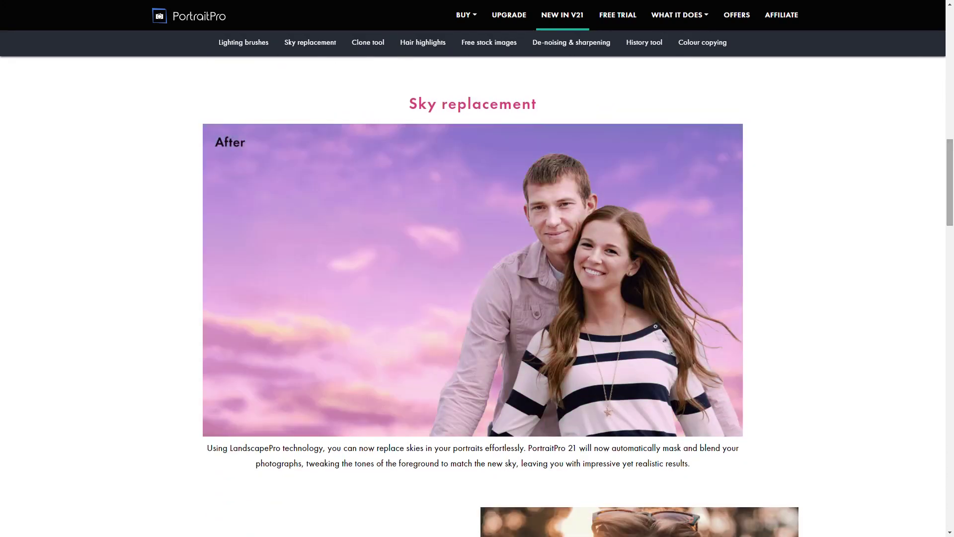
scroll(477, 296, "down", 14)
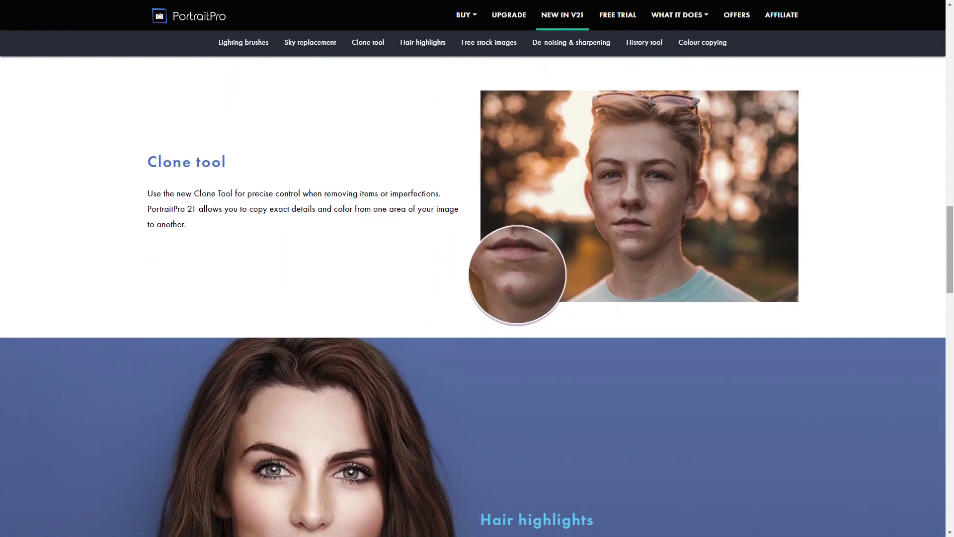
scroll(477, 296, "down", 8)
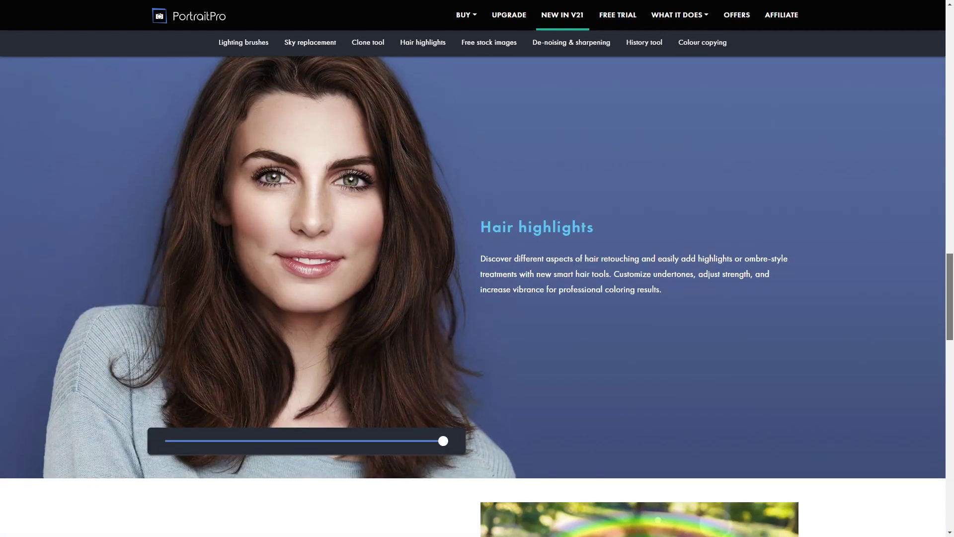
scroll(477, 296, "down", 10)
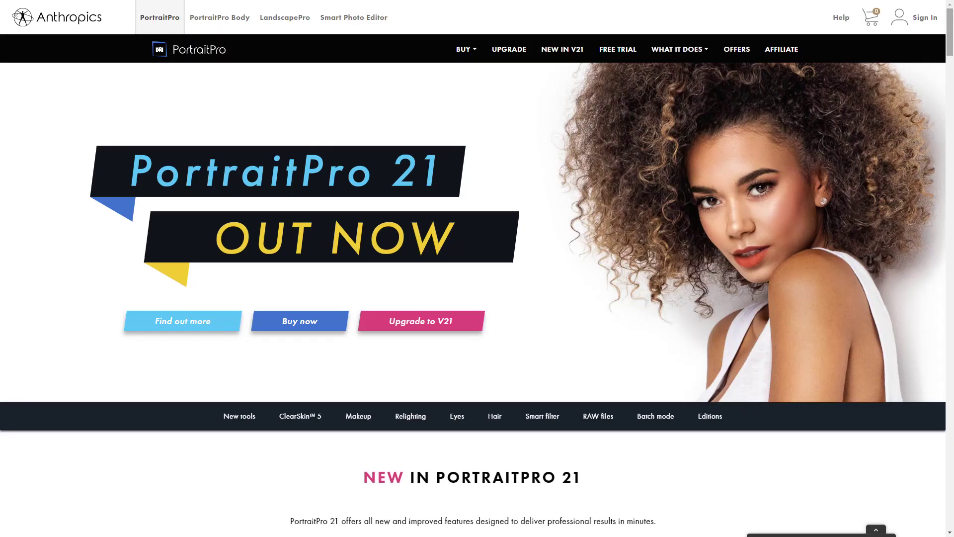
- Read through the PortraitPro 21 product page, covering the new features, what the software can do and AI Face Detection
scroll(477, 296, "down", 8)
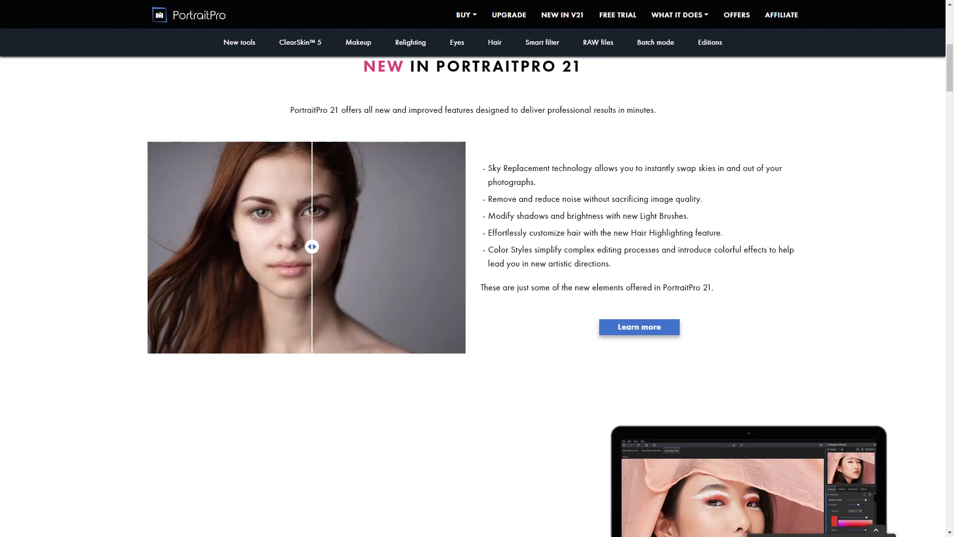
scroll(477, 296, "down", 6)
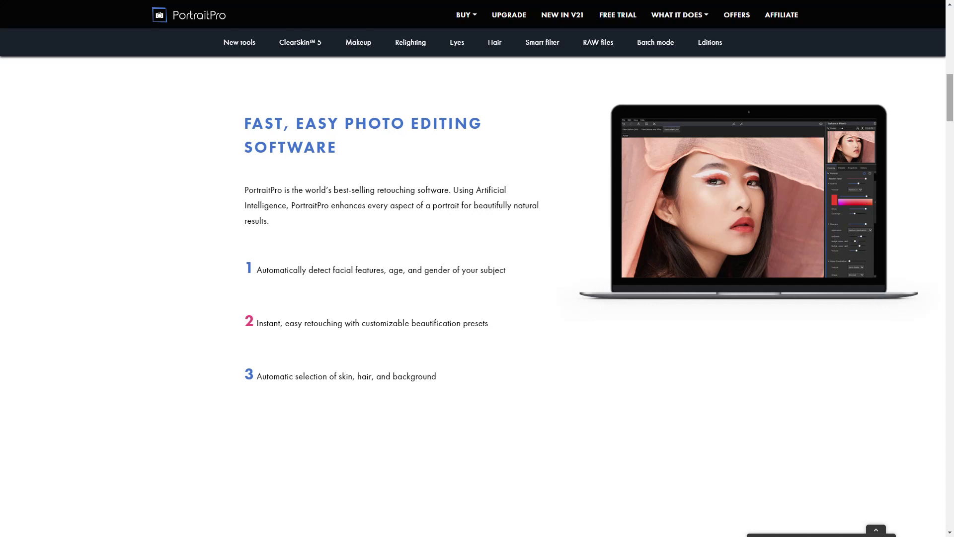
scroll(477, 296, "down", 10)
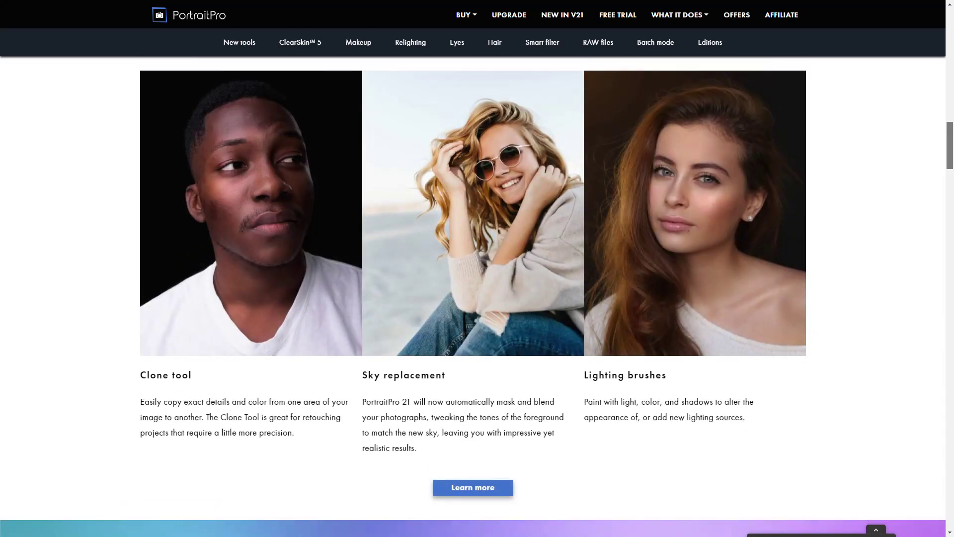
scroll(477, 295, "down", 15)
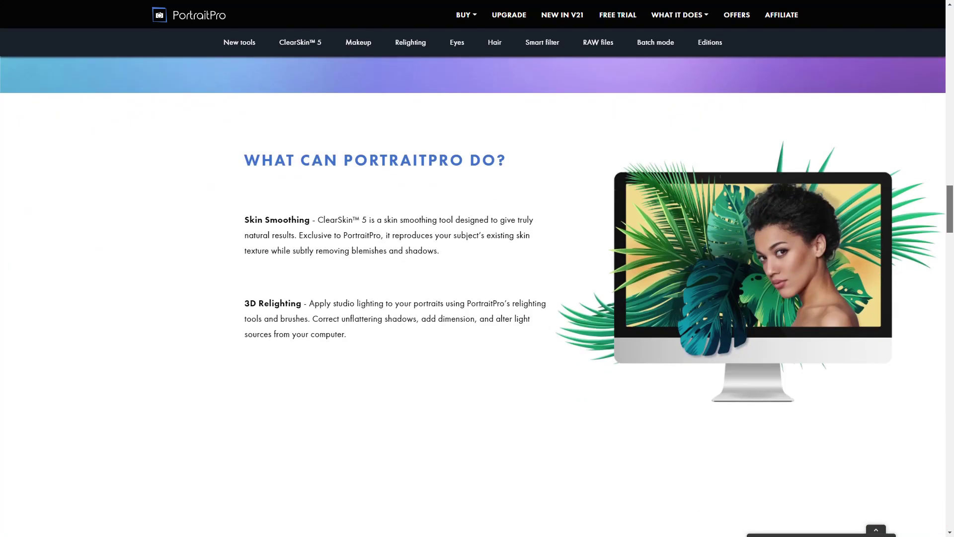
scroll(477, 296, "down", 6)
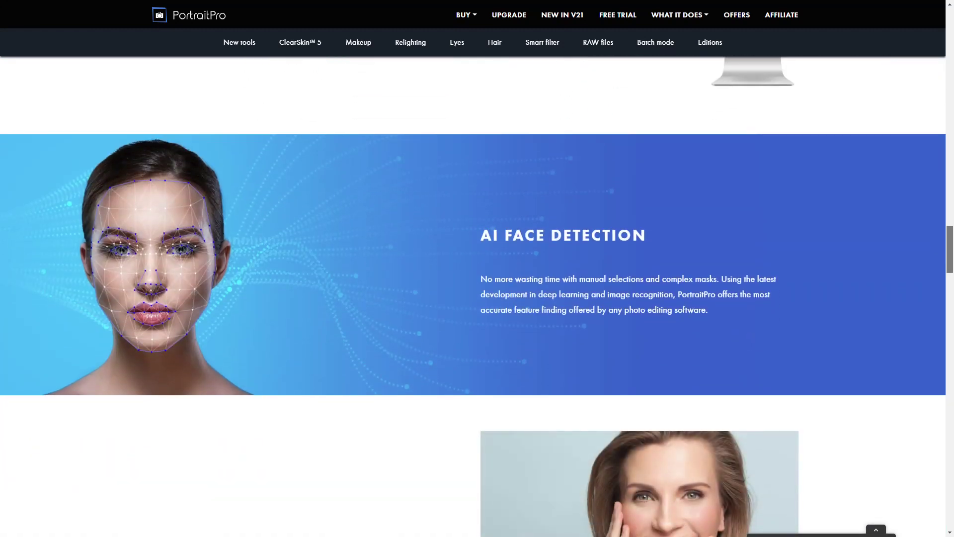
scroll(477, 296, "down", 1)
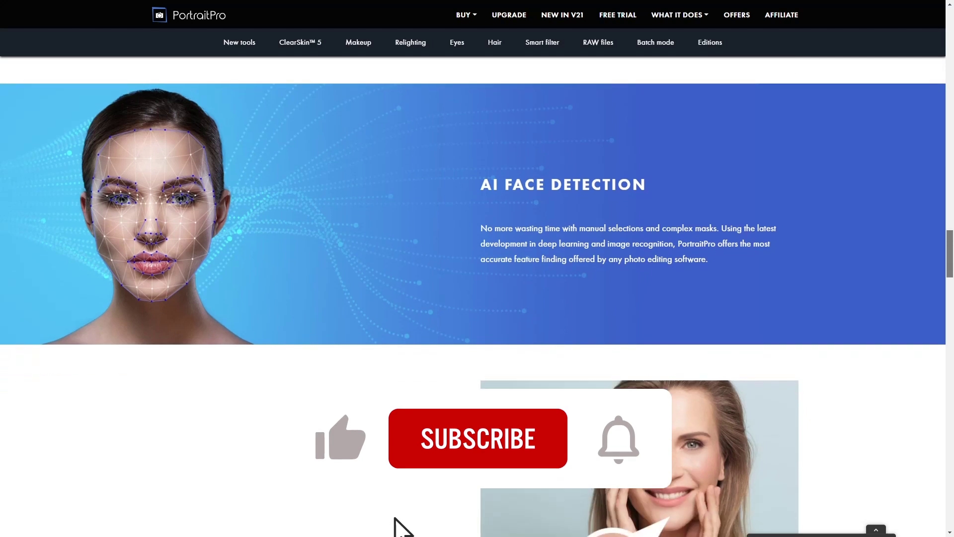
- Examine the product page's sections on natural skin smoothing, digital makeup, image relighting, eye enhancement, and hair color and highlights
scroll(477, 296, "down", 5)
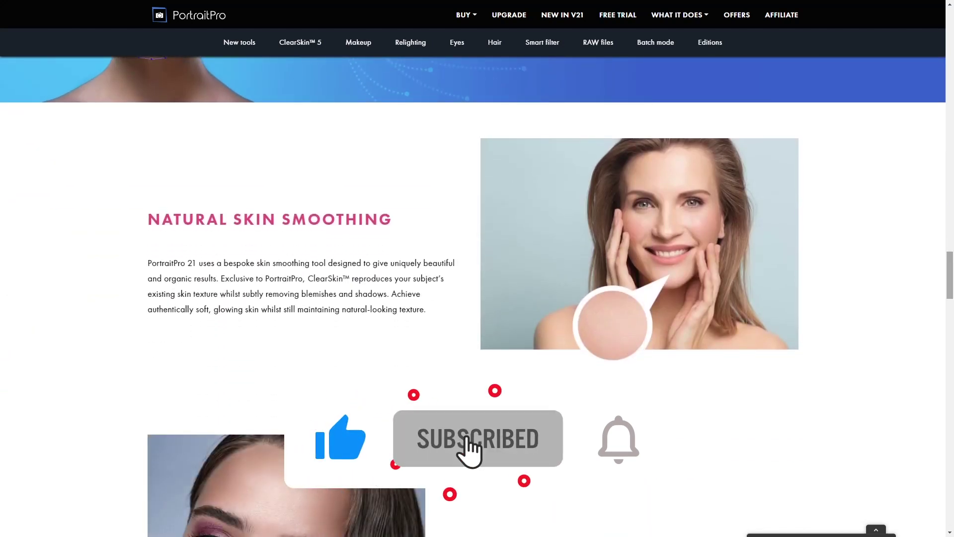
scroll(477, 295, "down", 4)
scroll(568, 500, "down", 3)
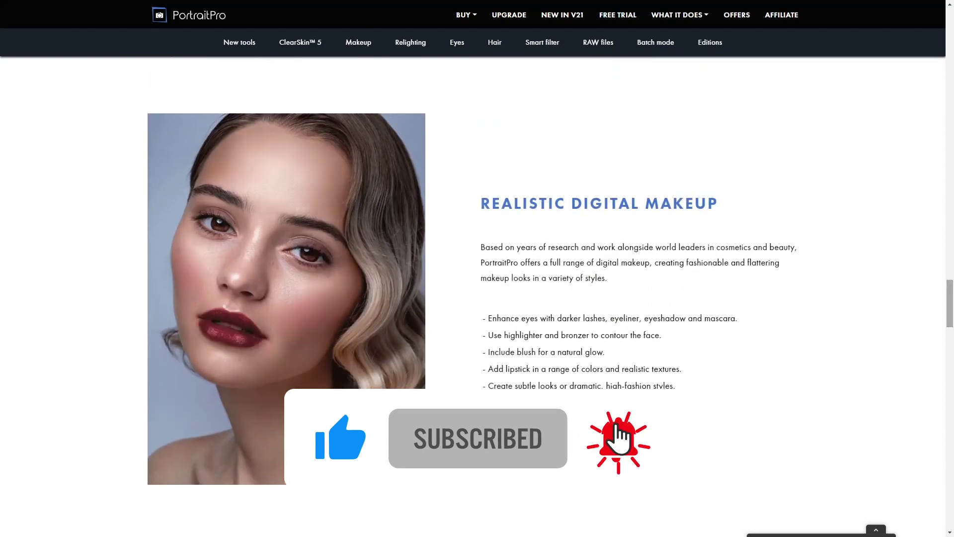
scroll(477, 295, "down", 6)
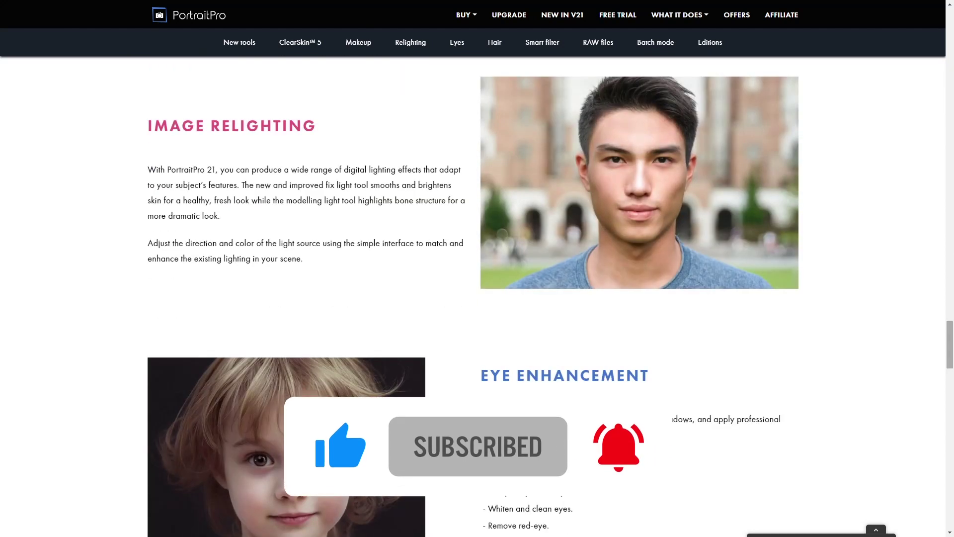
scroll(477, 296, "down", 3)
scroll(477, 296, "down", 6)
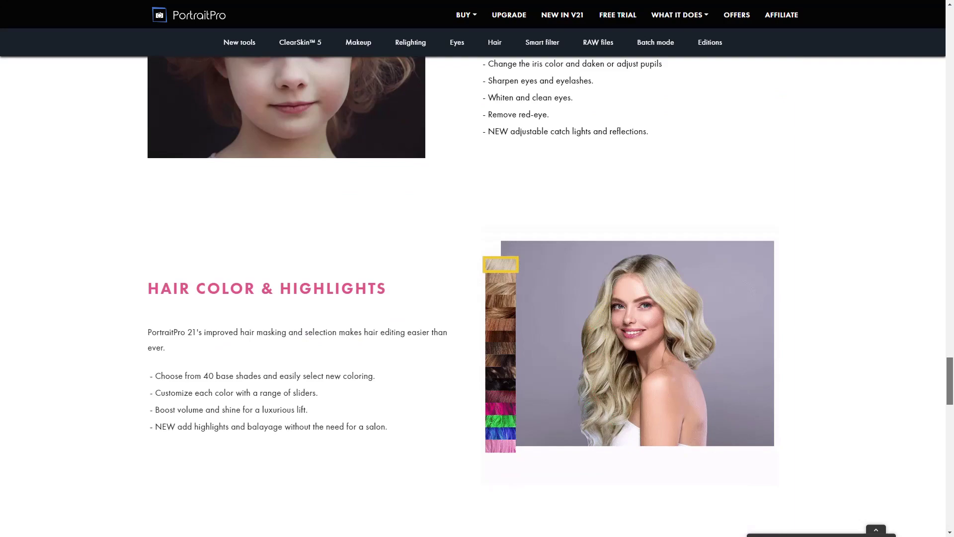
scroll(477, 296, "down", 6)
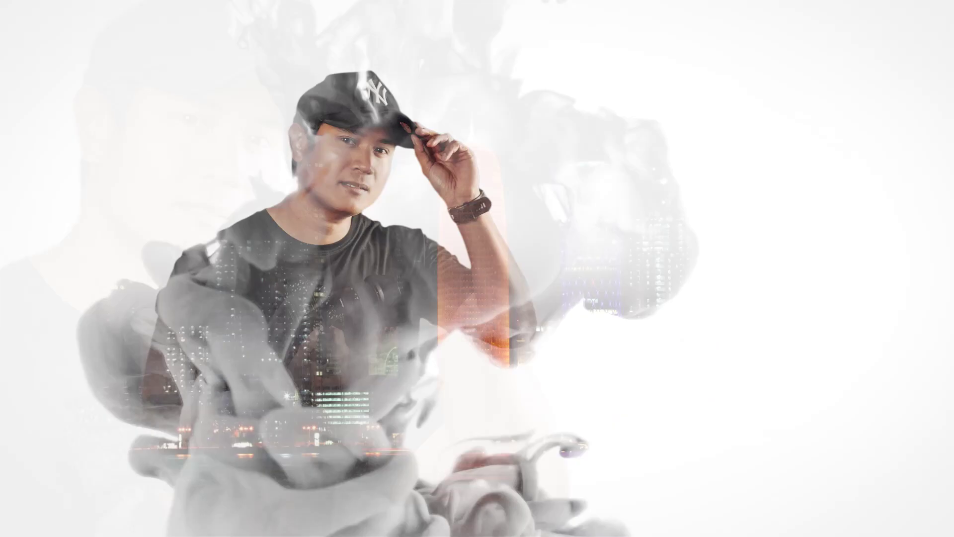